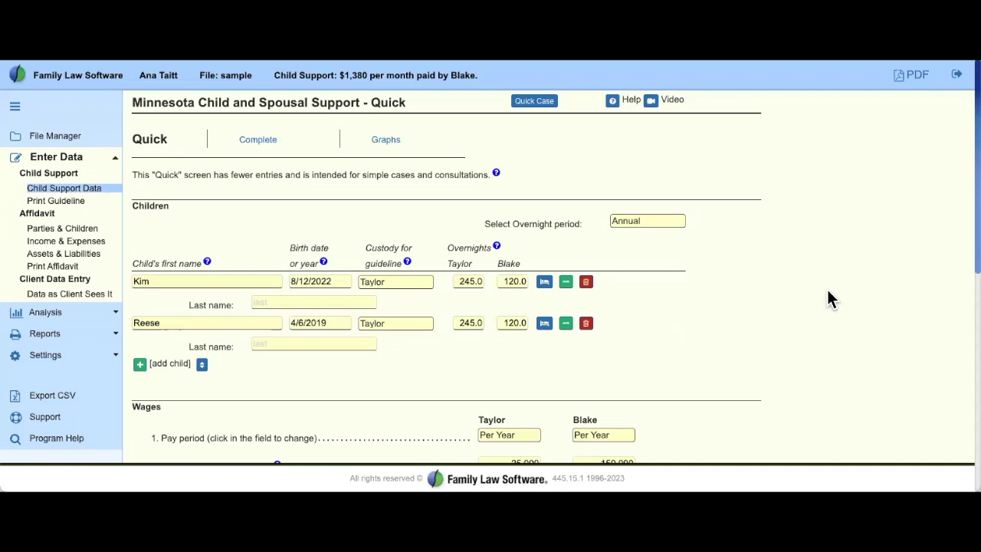
# Look over the Child Support and Affidavit data-entry sections and the Quick view heading
pyautogui.moveTo(18, 174); pyautogui.dragTo(110, 201)
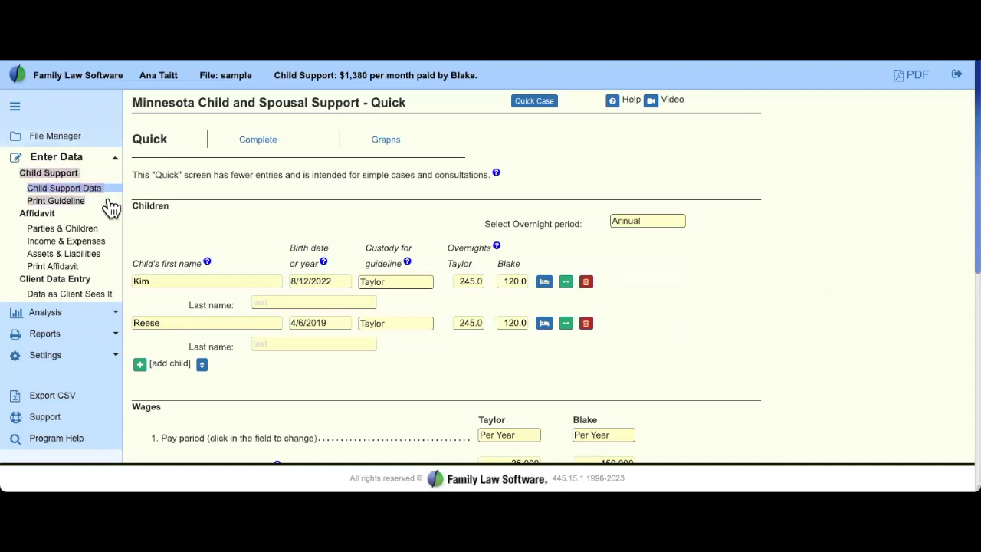
pyautogui.click(211, 229)
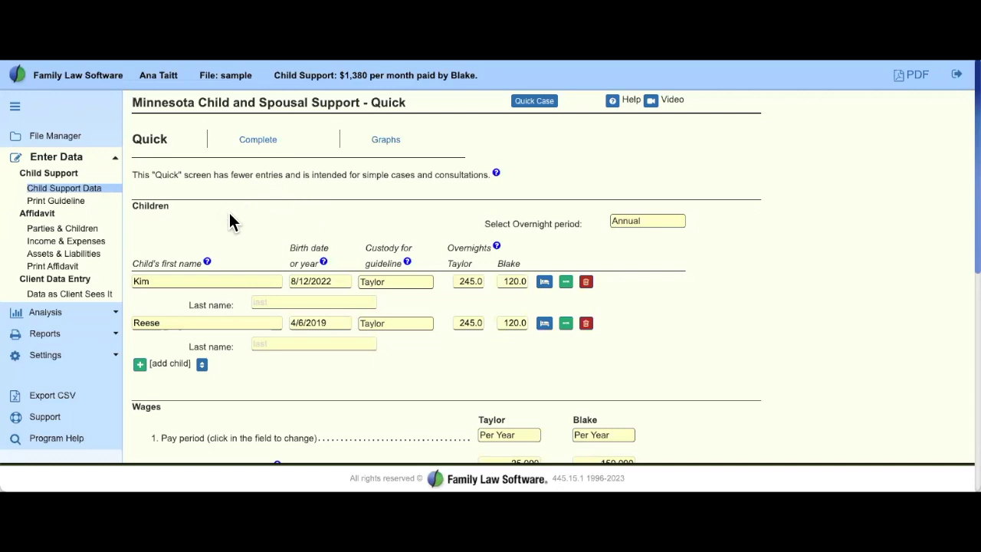
pyautogui.moveTo(132, 140); pyautogui.dragTo(169, 142)
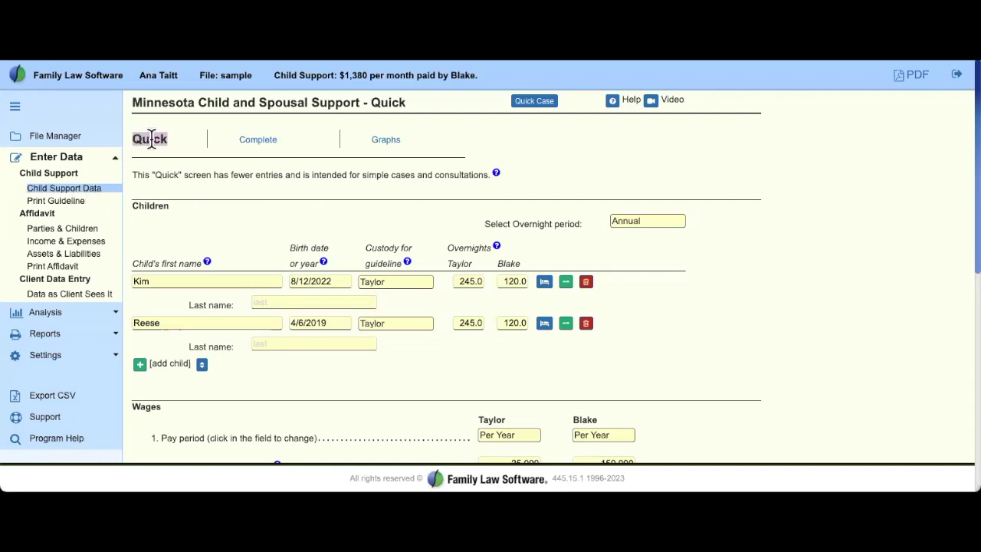
pyautogui.click(254, 227)
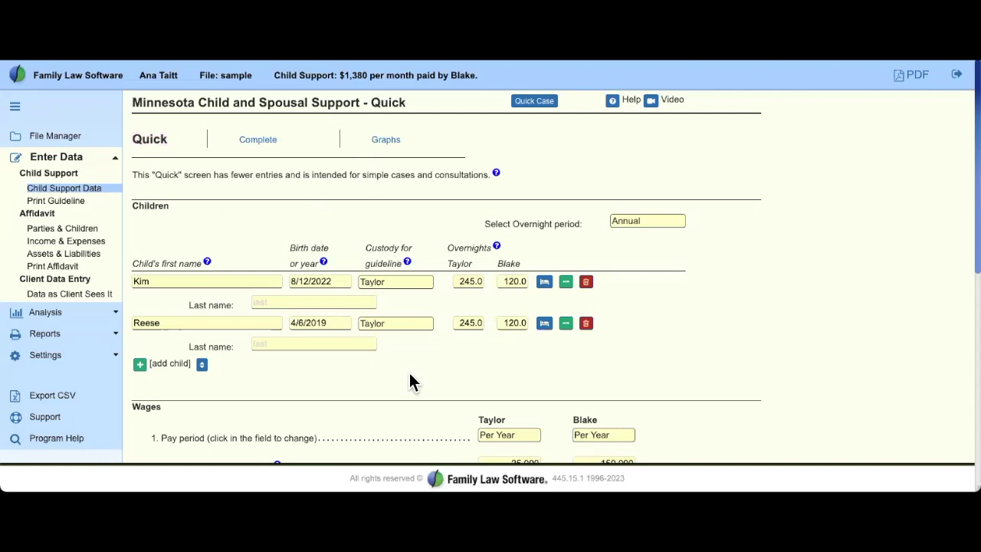
pyautogui.moveTo(20, 212); pyautogui.dragTo(113, 274)
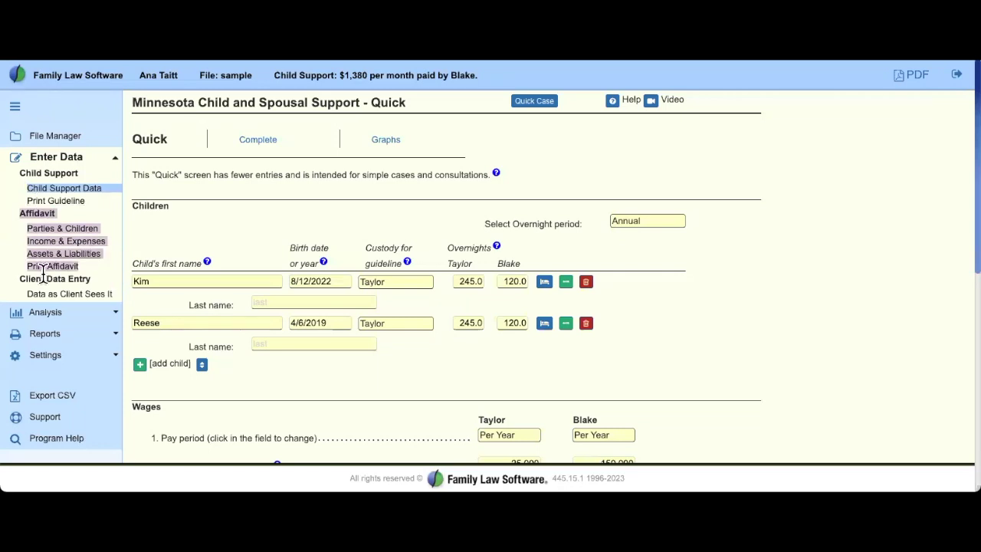
pyautogui.click(212, 233)
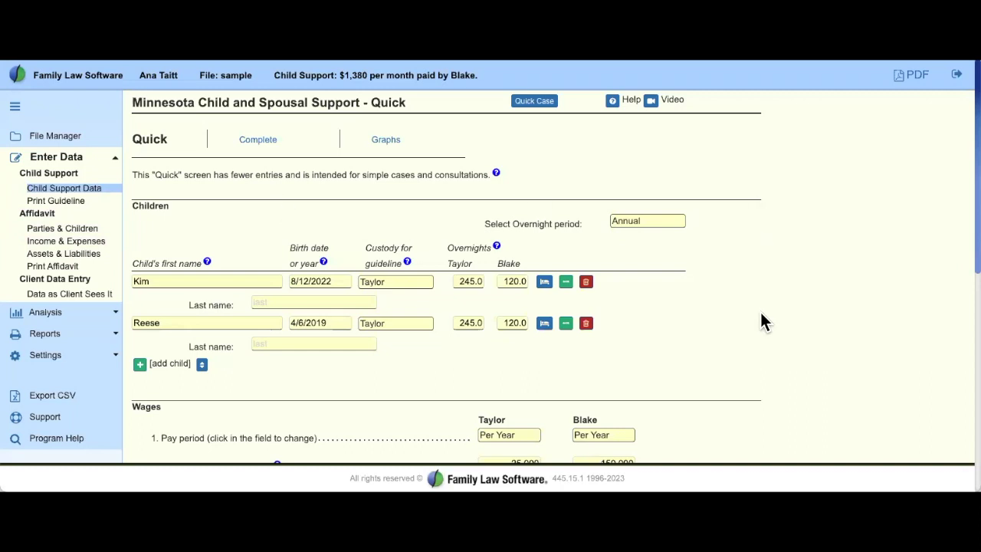
# Review the Quick support entries for children, wages, health insurance, child care and spousal maintenance through to the guideline worksheet link
pyautogui.moveTo(362, 175); pyautogui.dragTo(490, 175)
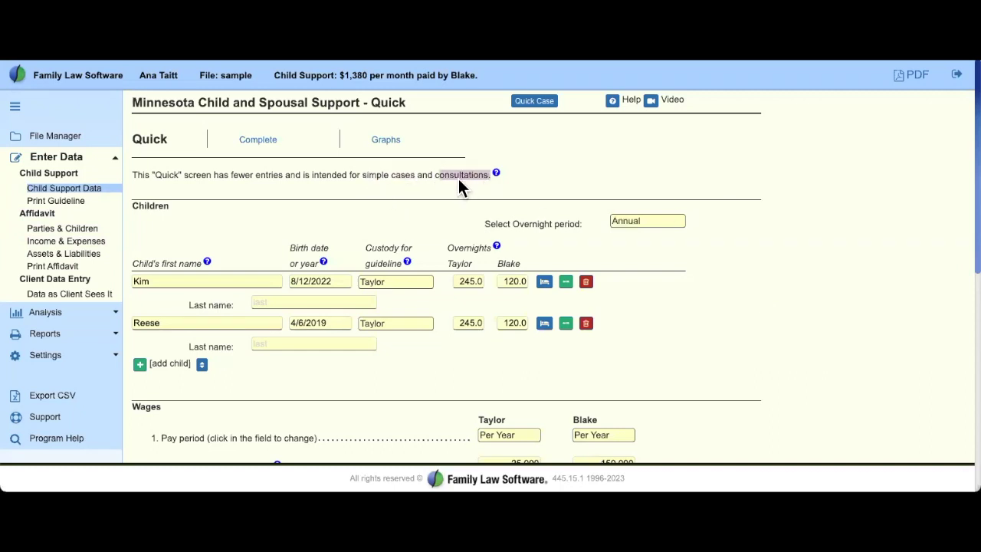
pyautogui.click(317, 202)
pyautogui.scroll(-1, 315, 198)
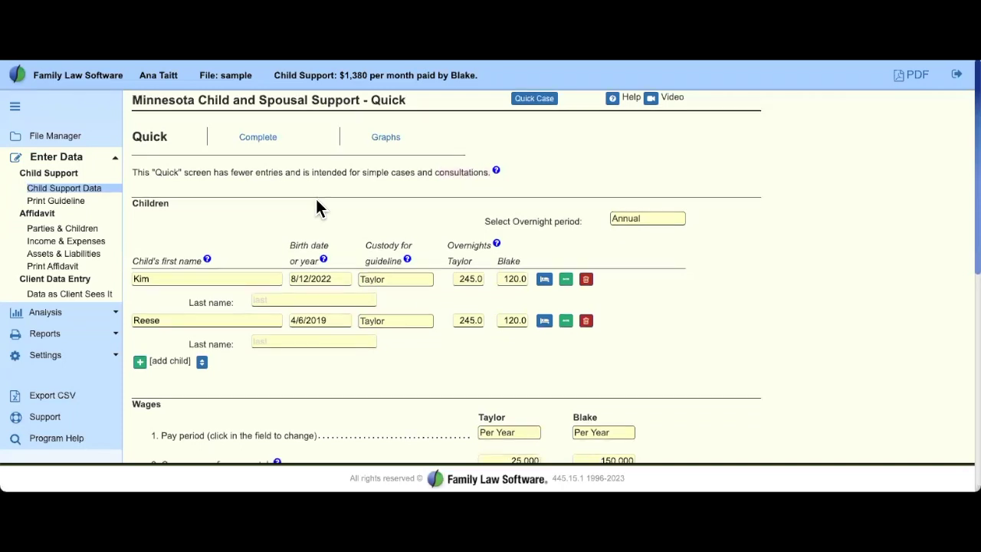
pyautogui.moveTo(134, 191); pyautogui.dragTo(192, 197)
pyautogui.click(227, 207)
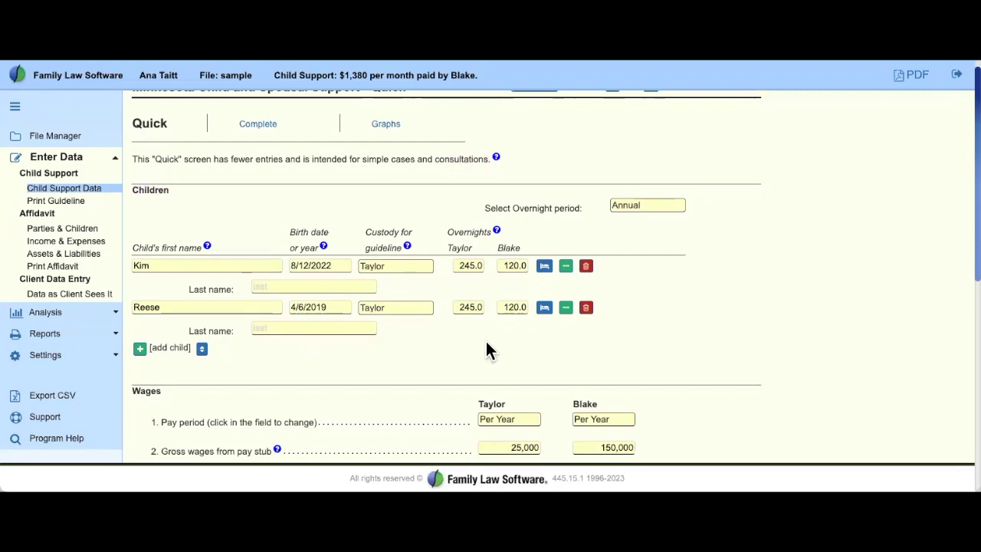
pyautogui.scroll(-3, 486, 342)
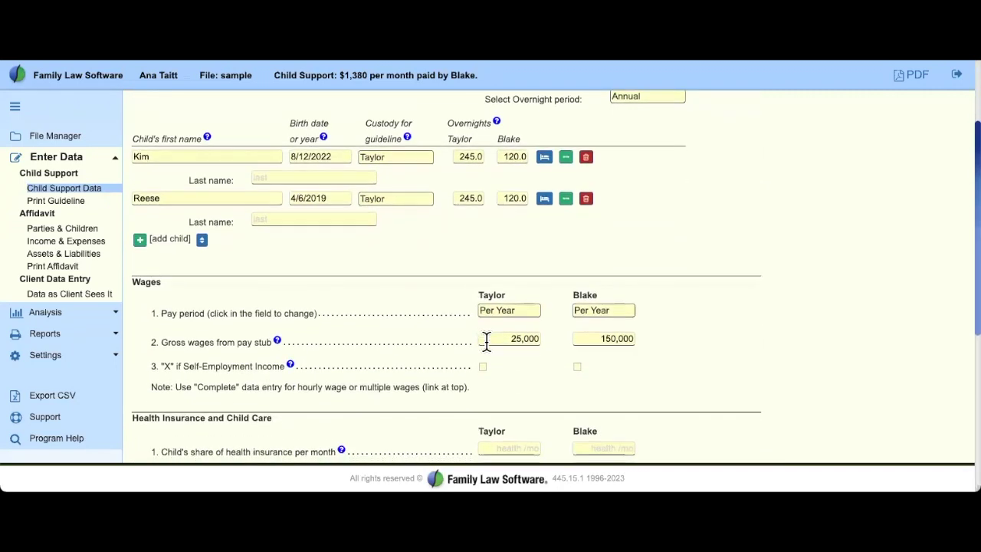
pyautogui.scroll(-1, 485, 341)
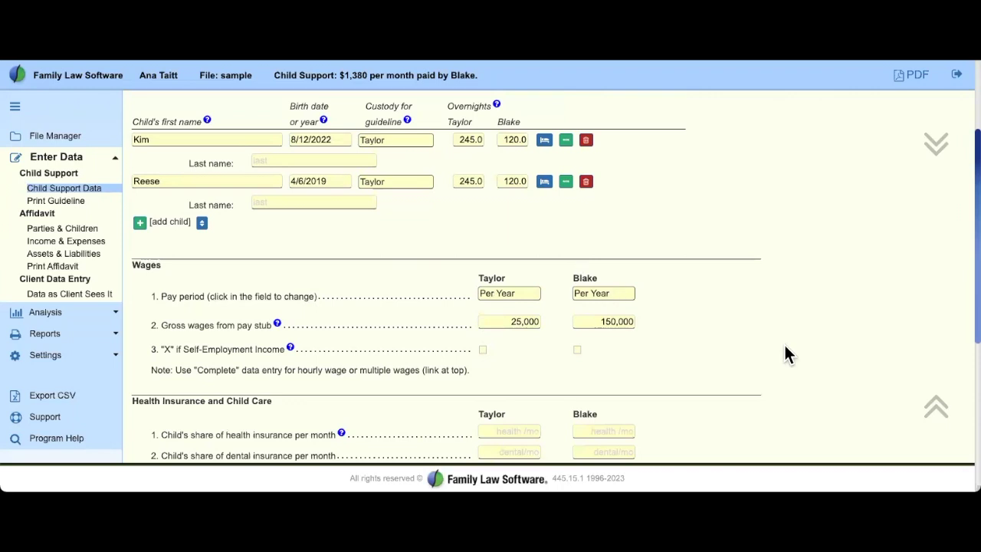
pyautogui.scroll(-3, 785, 345)
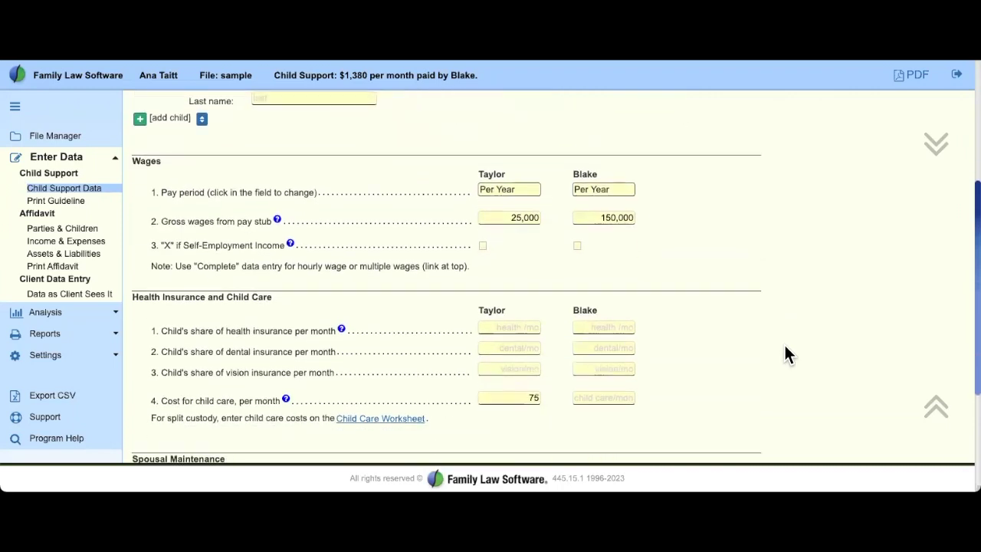
pyautogui.scroll(-3, 785, 347)
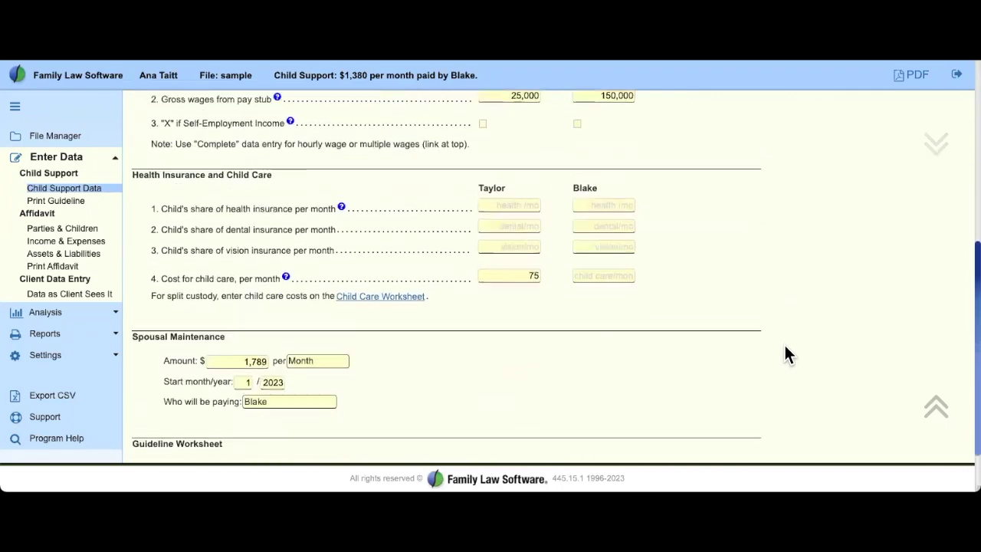
pyautogui.scroll(-2, 784, 346)
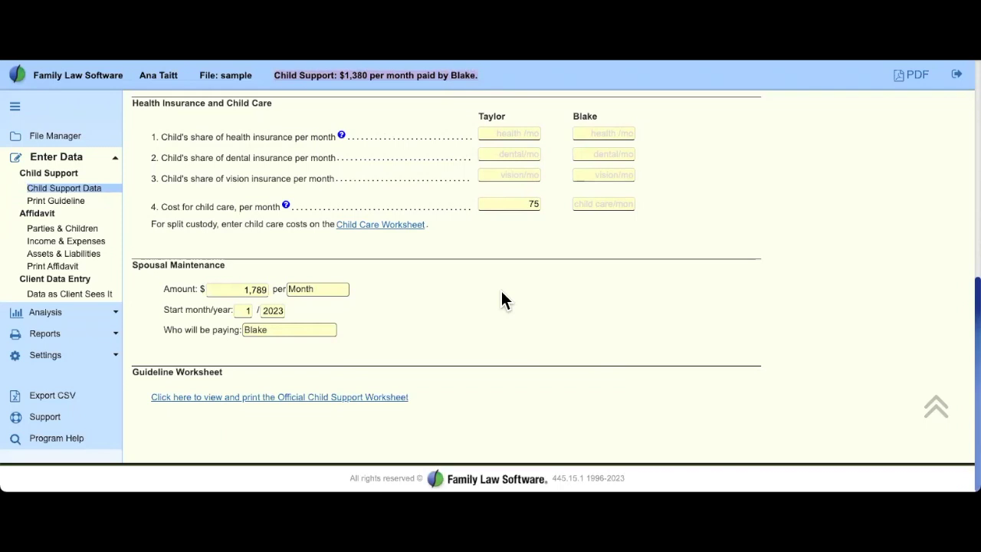
# Clear the monthly spousal maintenance amount and check the recalculated child support
pyautogui.click(256, 288)
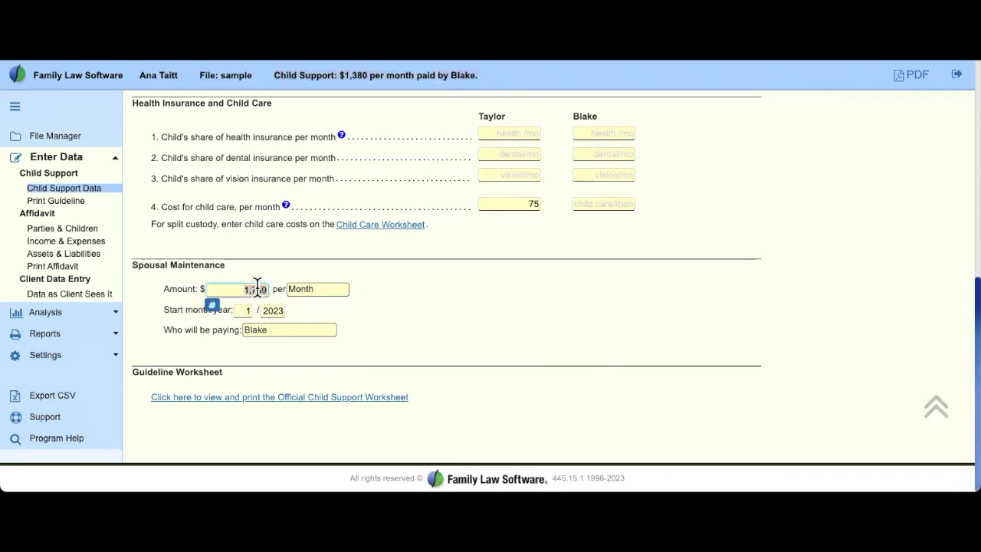
pyautogui.press('BackSpace')
pyautogui.press('Tab')
pyautogui.press('Tab')
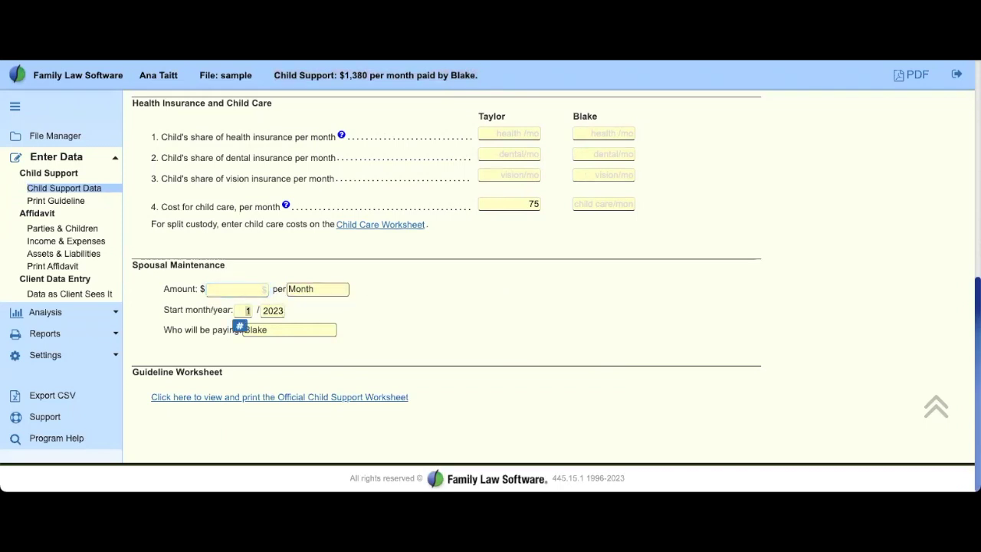
pyautogui.click(353, 81)
# Switch to the Complete support view, look over the revision and taxability options, and read the help on the January 2023 changes
pyautogui.scroll(6, 540, 362)
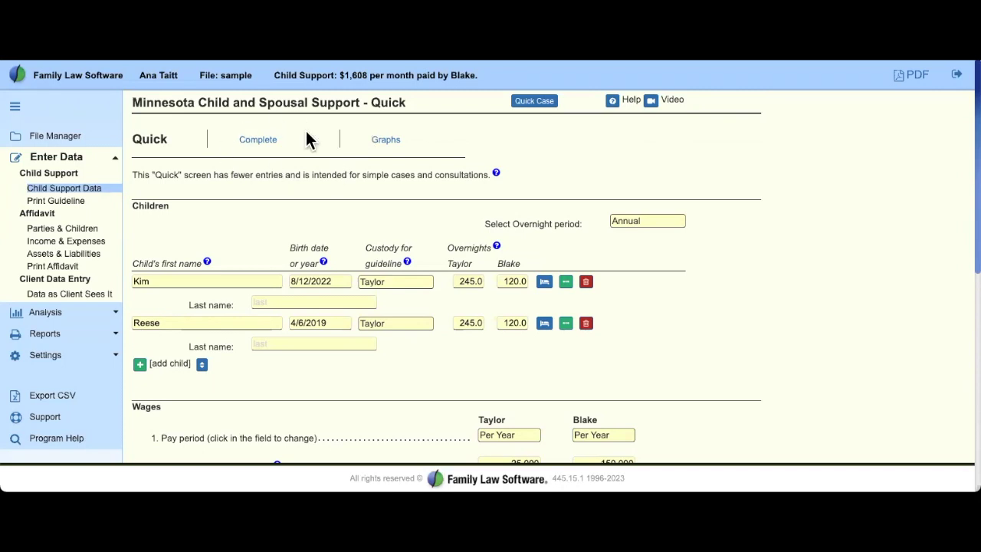
pyautogui.click(259, 140)
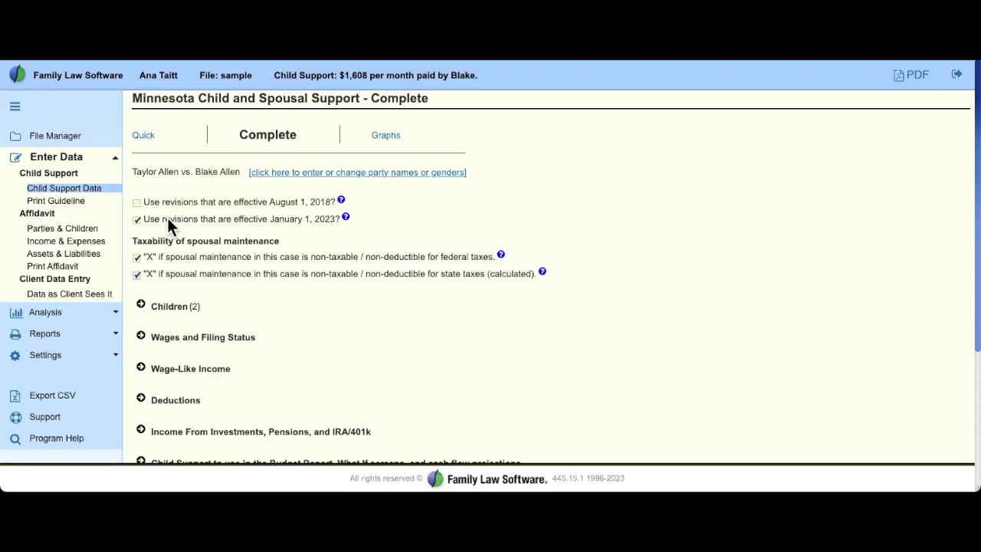
pyautogui.moveTo(141, 199); pyautogui.dragTo(355, 216)
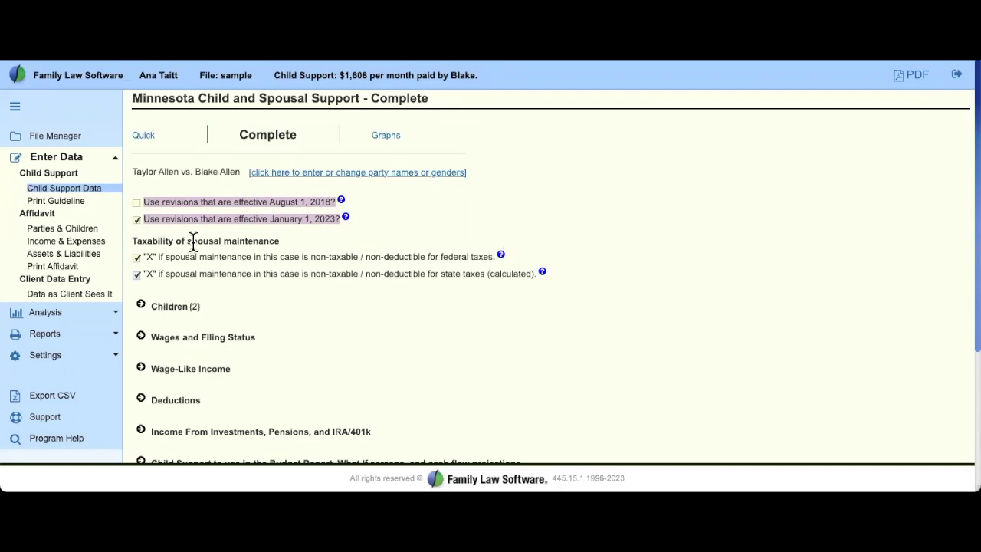
pyautogui.moveTo(189, 239); pyautogui.dragTo(286, 284)
pyautogui.click(448, 337)
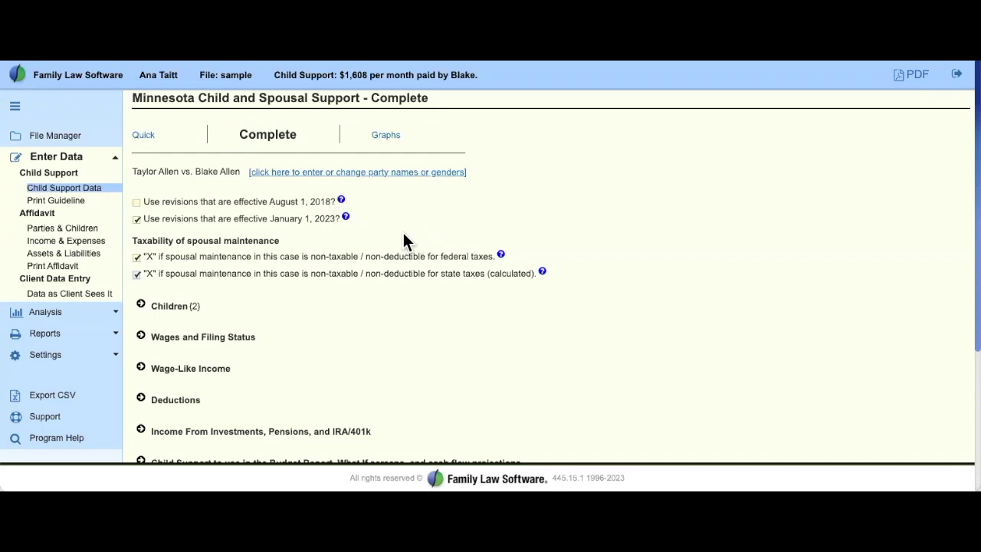
pyautogui.click(344, 220)
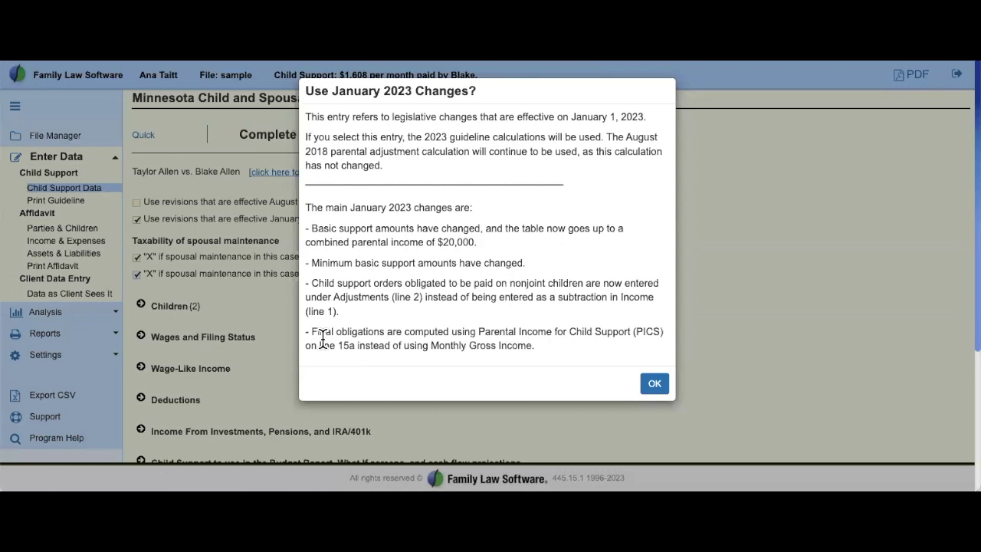
pyautogui.click(658, 387)
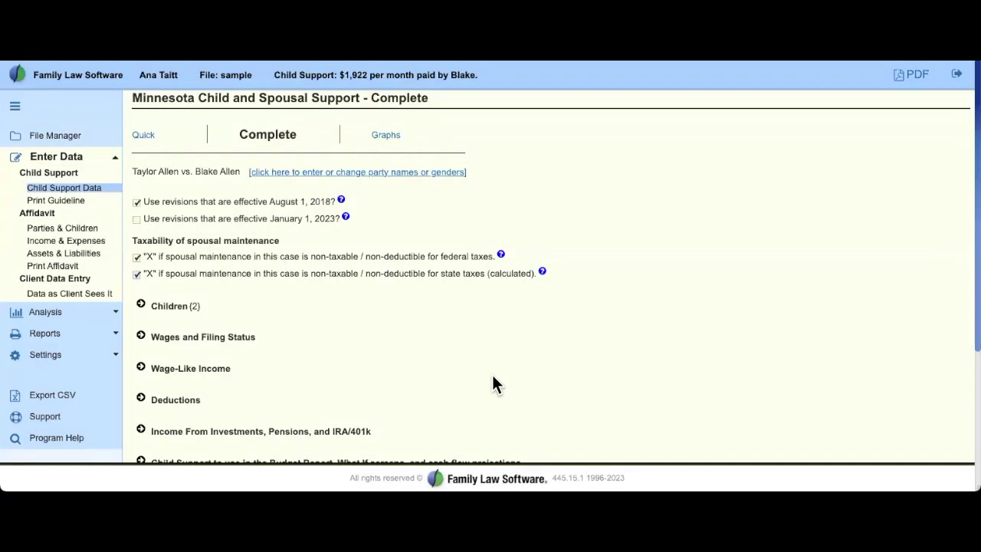
# Apply the revisions effective January 1, 2023 and expand the Children section
pyautogui.click(137, 220)
pyautogui.click(141, 306)
pyautogui.scroll(-3, 261, 289)
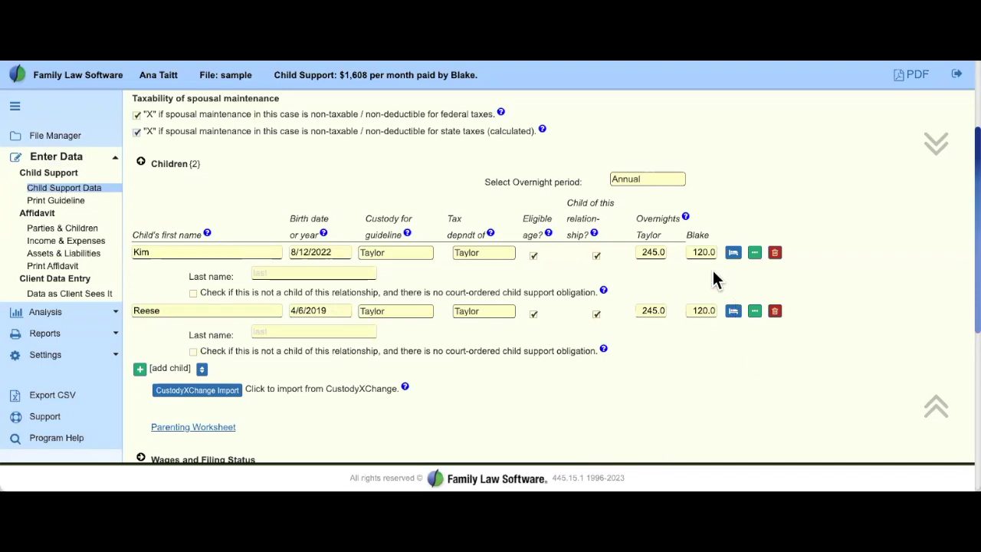
# Set the second parent's overnights to 365 for both children and read the Overnights help
pyautogui.moveTo(638, 219); pyautogui.dragTo(679, 222)
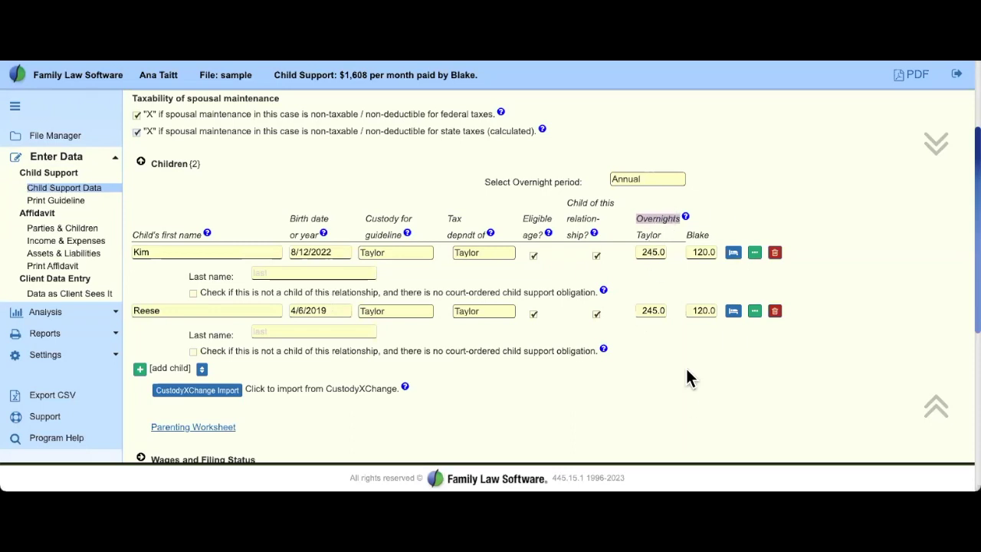
pyautogui.click(705, 252)
pyautogui.doubleClick(706, 252)
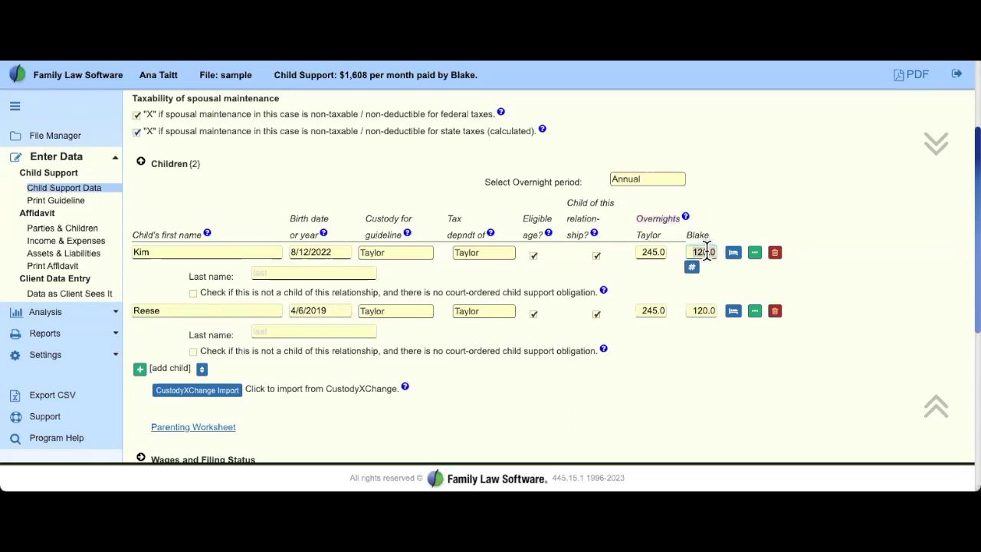
pyautogui.write('365')
pyautogui.click(703, 311)
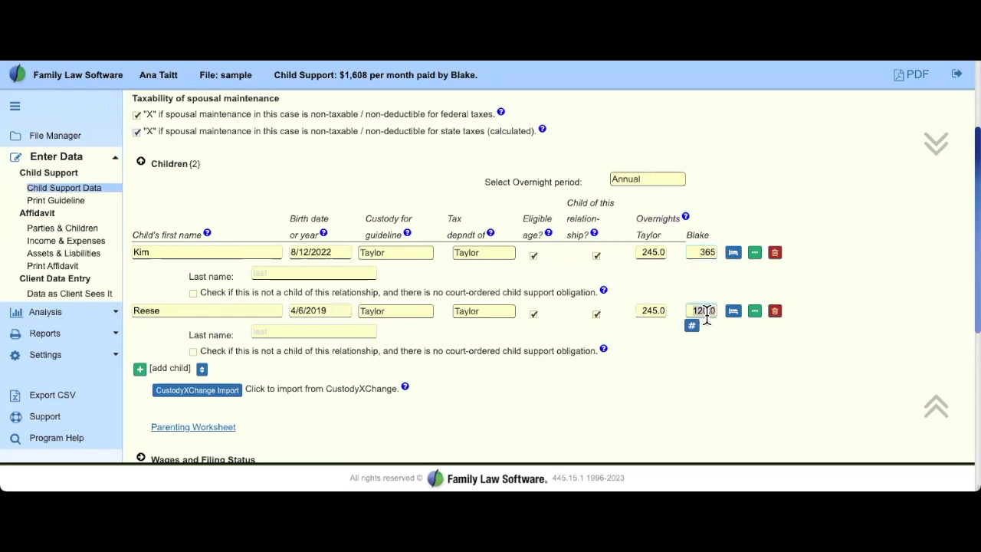
pyautogui.write('365')
pyautogui.press('Tab')
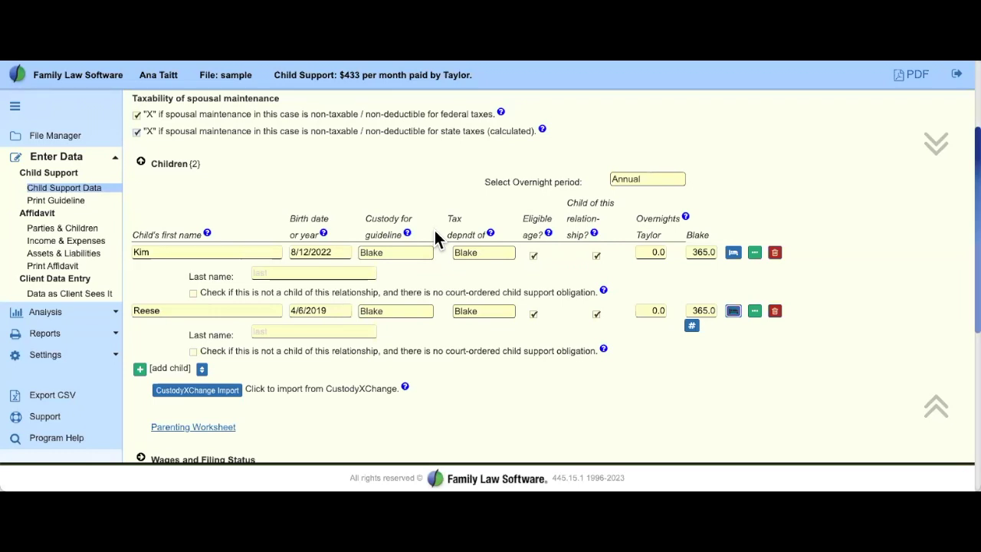
pyautogui.click(686, 219)
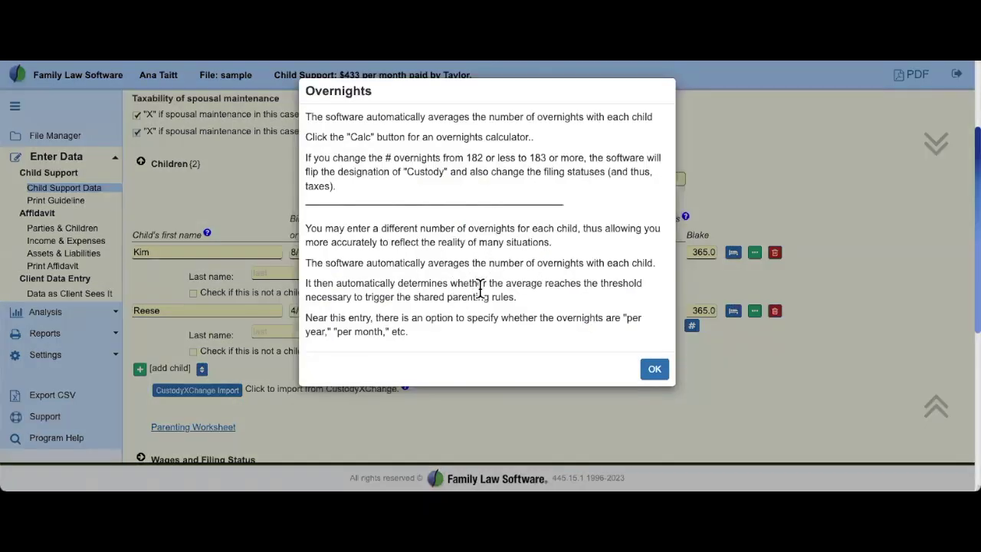
pyautogui.click(655, 370)
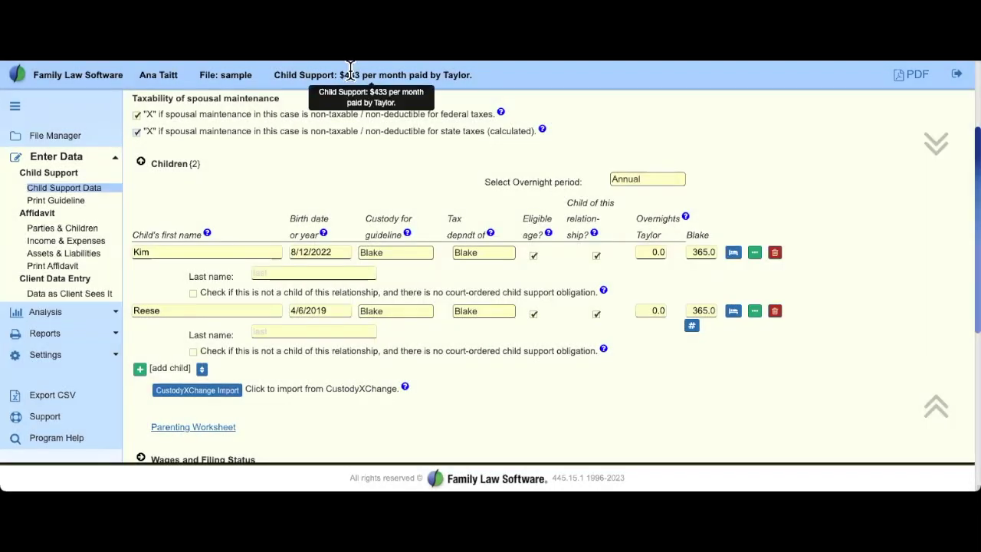
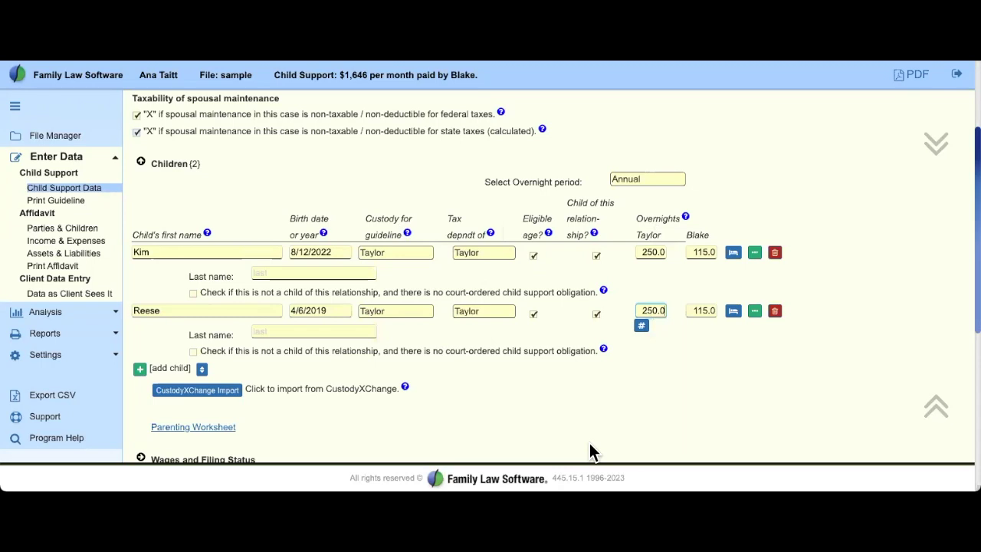
# Assign the second listed child as a tax dependent of the second parent
pyautogui.click(474, 314)
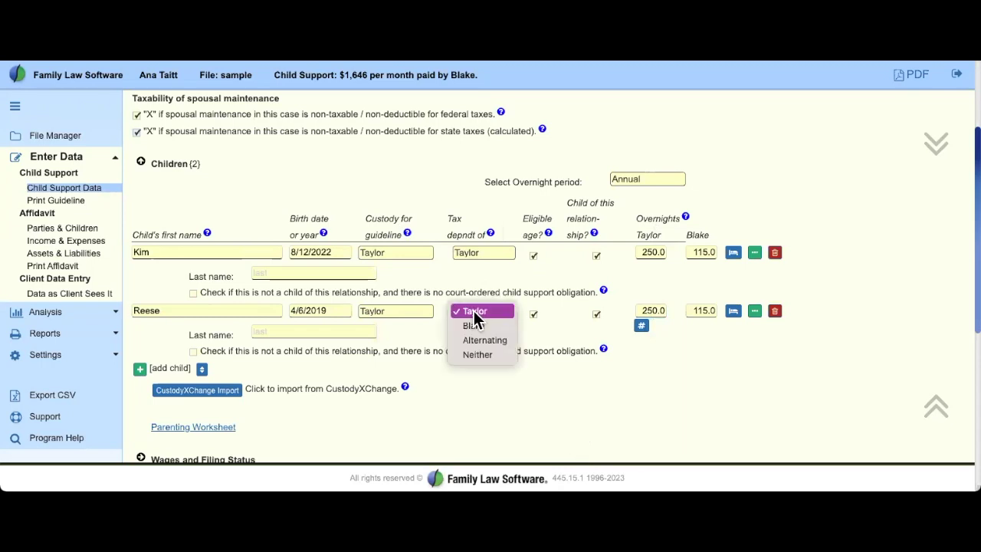
pyautogui.click(475, 325)
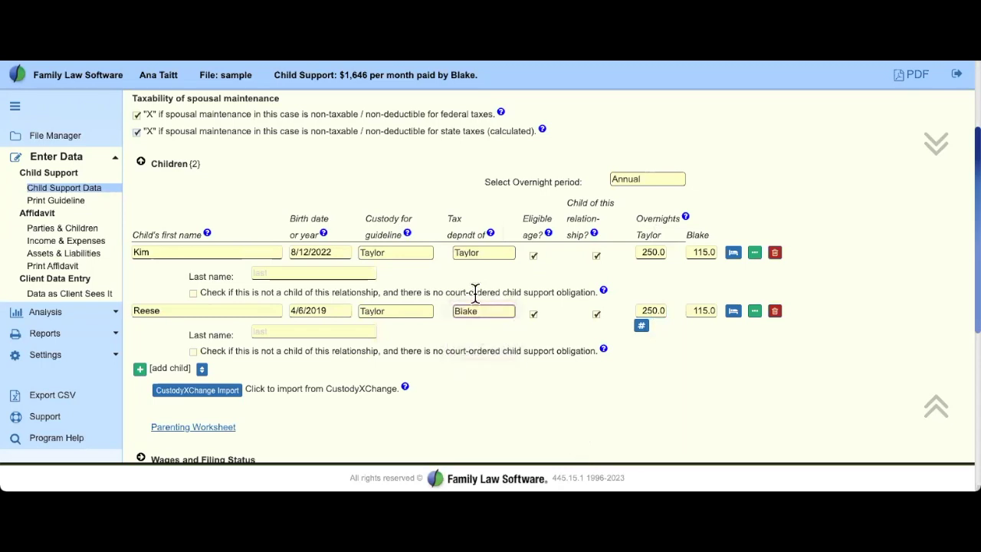
pyautogui.click(472, 314)
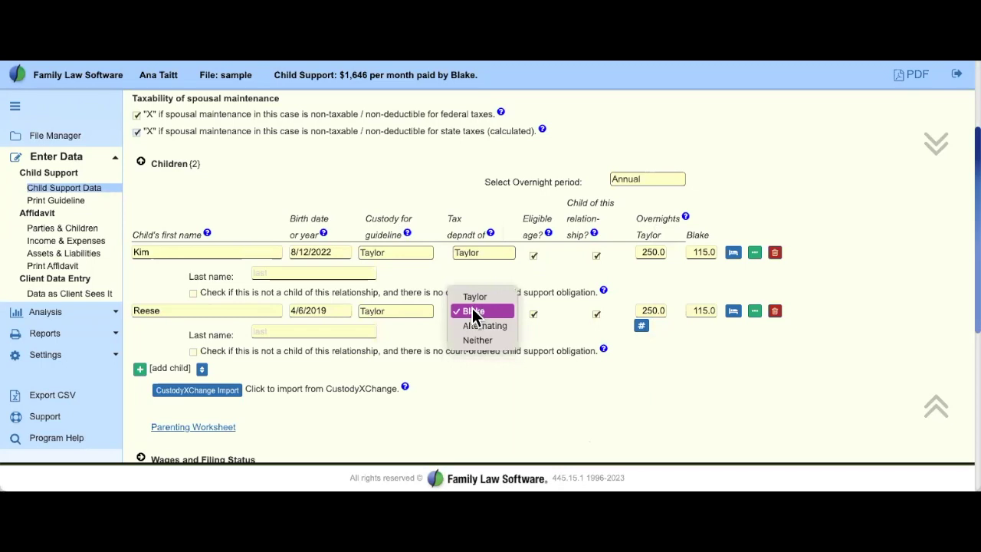
pyautogui.click(473, 310)
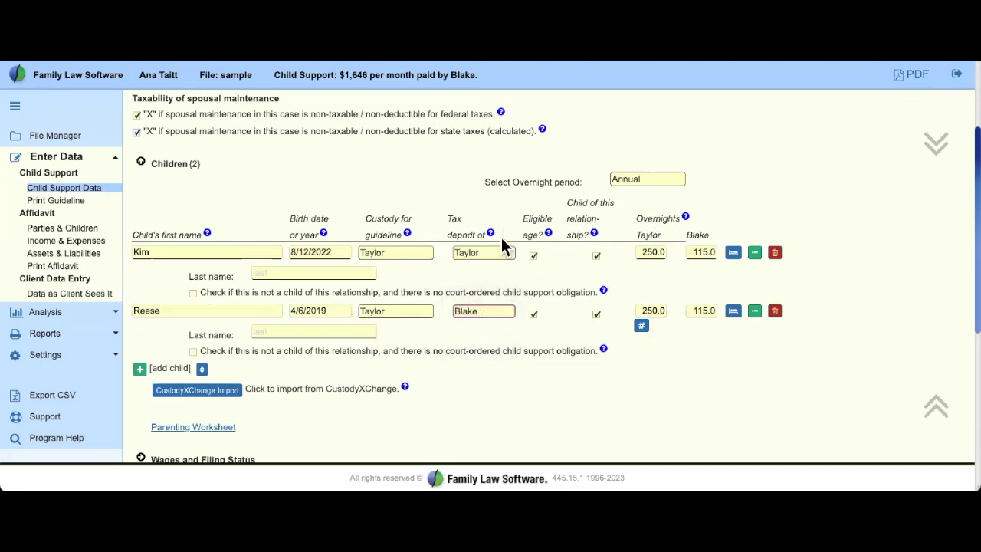
# Return the second listed child's tax dependency to the first parent and check the child support result
pyautogui.click(491, 305)
pyautogui.click(497, 295)
pyautogui.moveTo(269, 74); pyautogui.dragTo(472, 83)
pyautogui.click(478, 216)
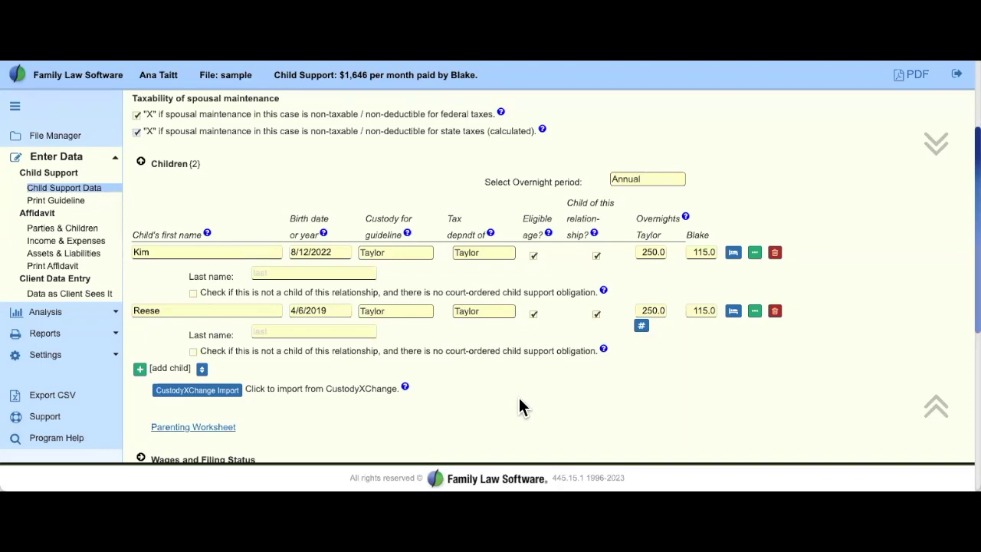
# Switch the second listed child's tax dependency to the second parent, then restore it to the first parent
pyautogui.click(485, 309)
pyautogui.click(488, 325)
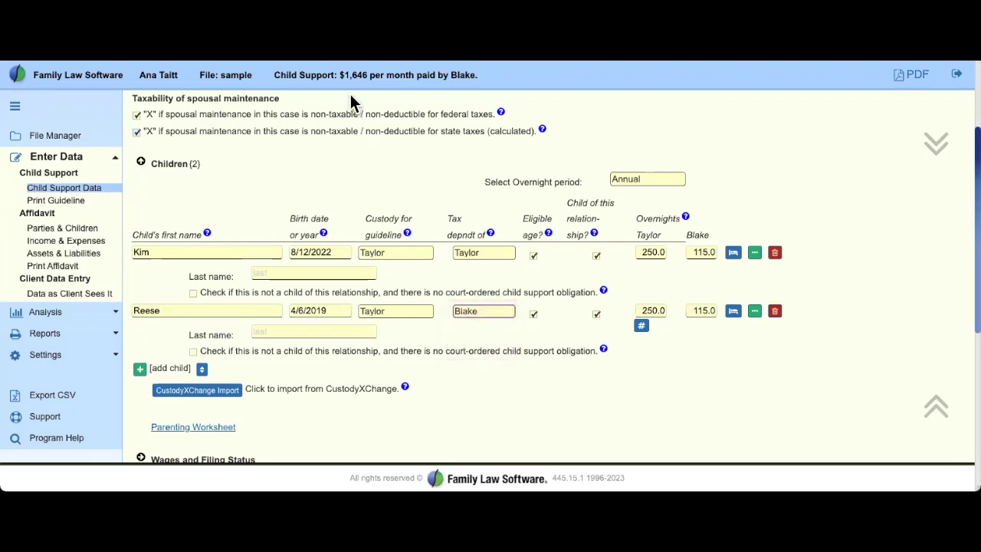
pyautogui.click(482, 311)
pyautogui.click(478, 298)
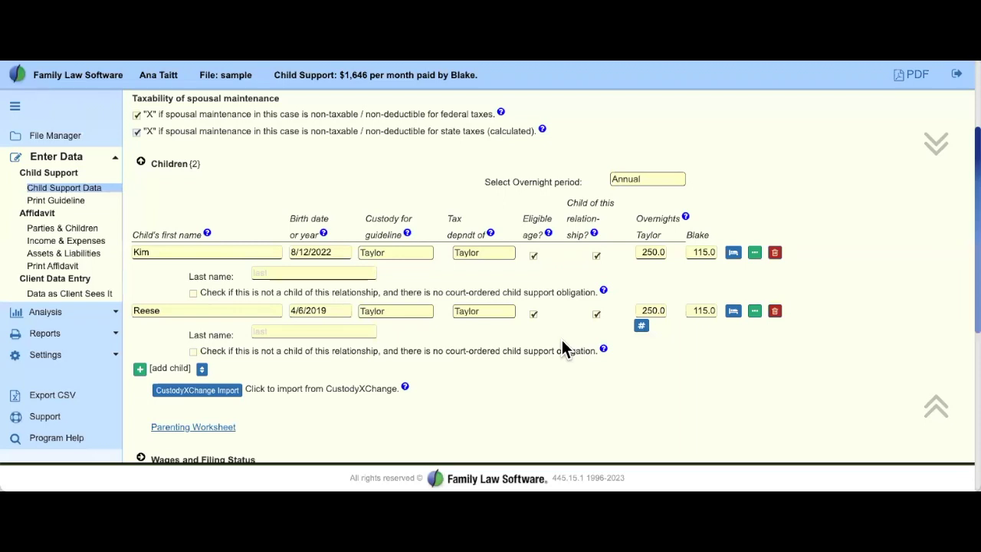
# Mark the second listed child as not of this relationship, with no court-ordered child support obligation
pyautogui.click(597, 256)
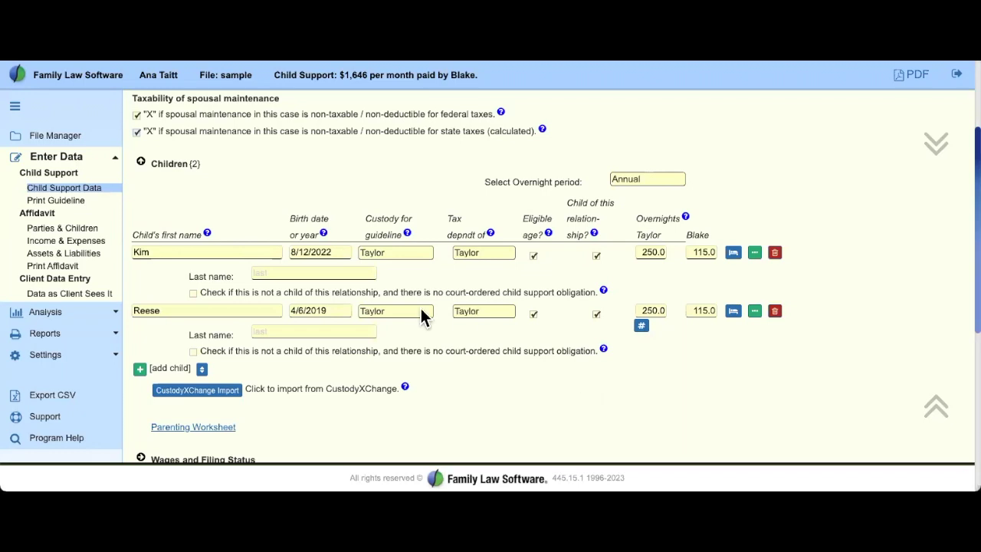
pyautogui.click(597, 314)
pyautogui.click(597, 314)
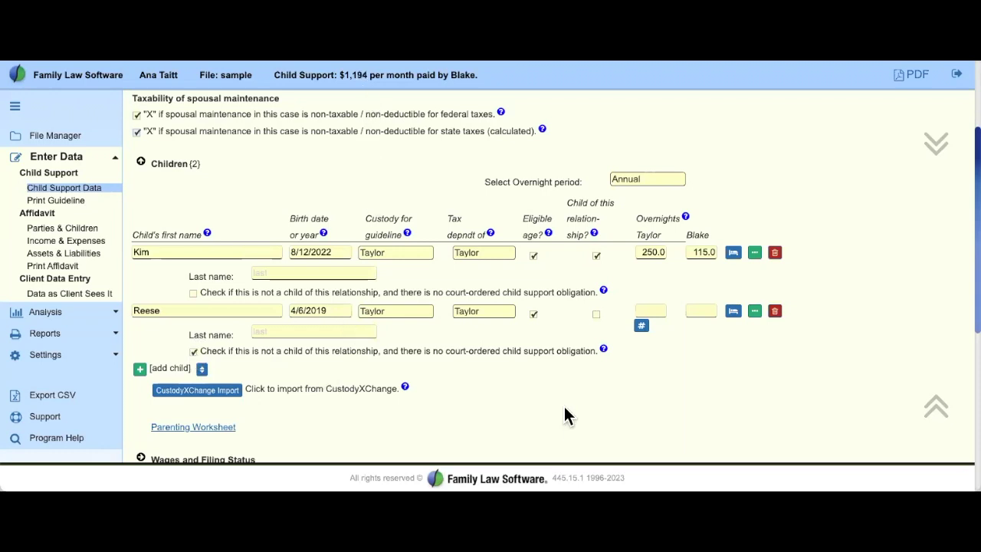
# Read the help on how a nonjoint child counts for the custodial parent, and close it
pyautogui.click(603, 351)
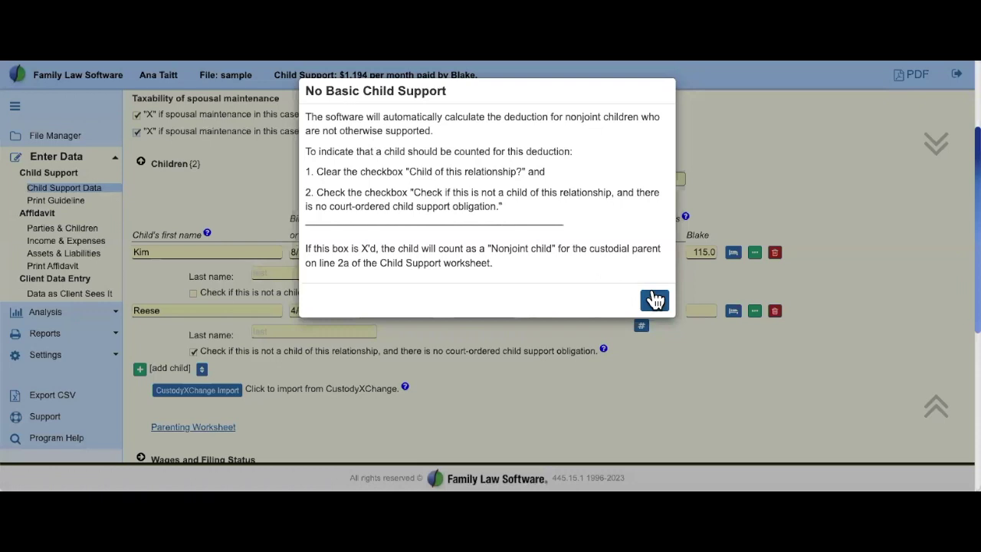
pyautogui.moveTo(301, 261); pyautogui.dragTo(558, 271)
pyautogui.click(658, 305)
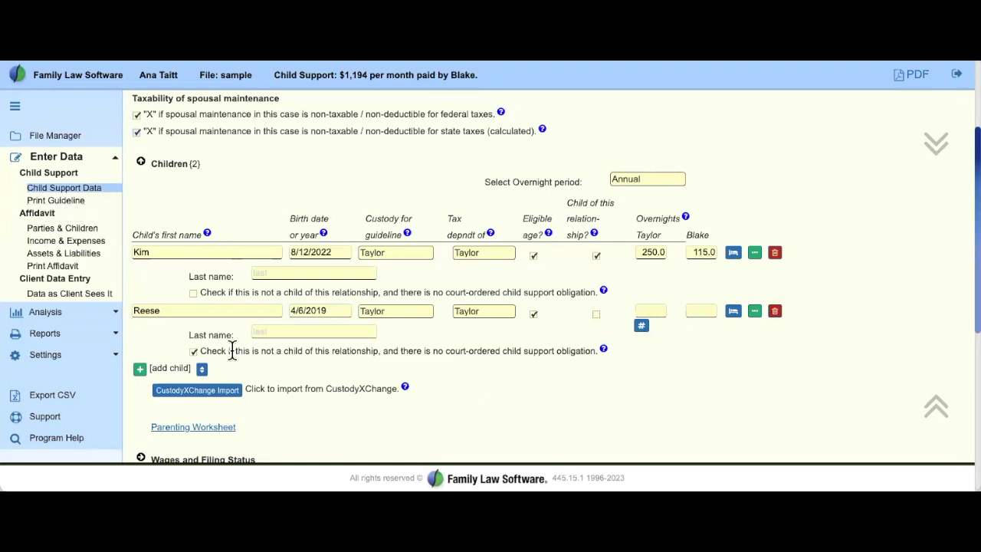
# Open the printable guideline worksheet and examine line 2a, the number of nonjoint children without a support order
pyautogui.click(55, 201)
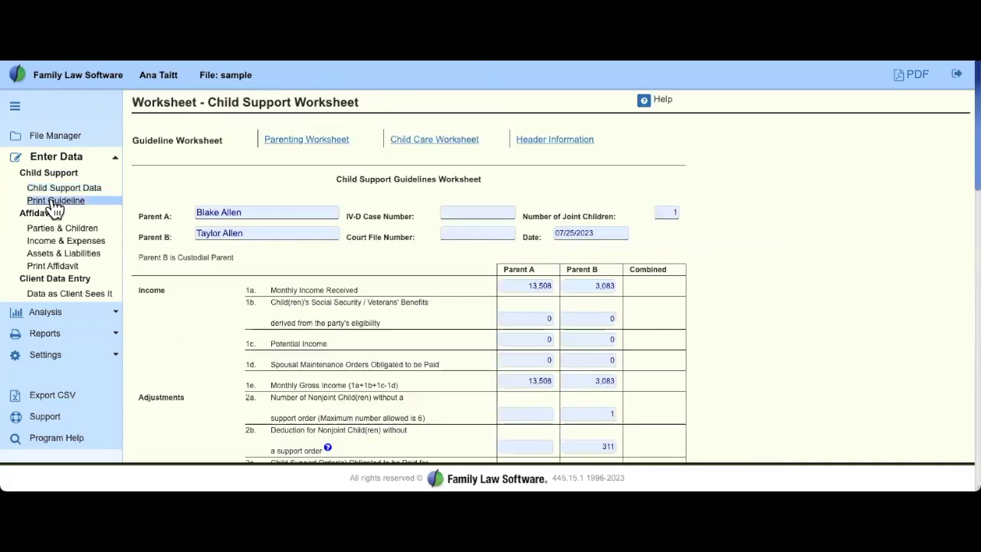
pyautogui.scroll(-1, 361, 315)
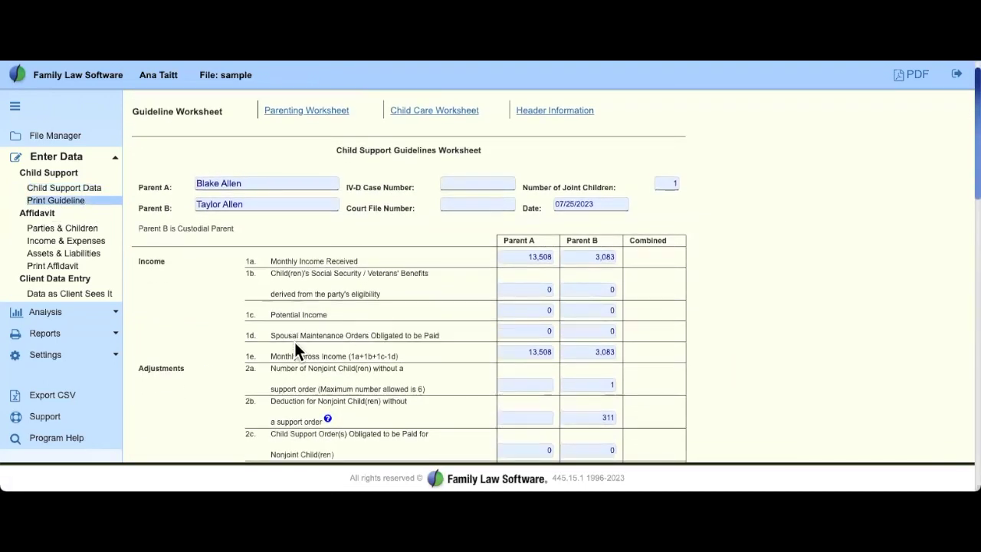
pyautogui.moveTo(243, 368); pyautogui.dragTo(429, 387)
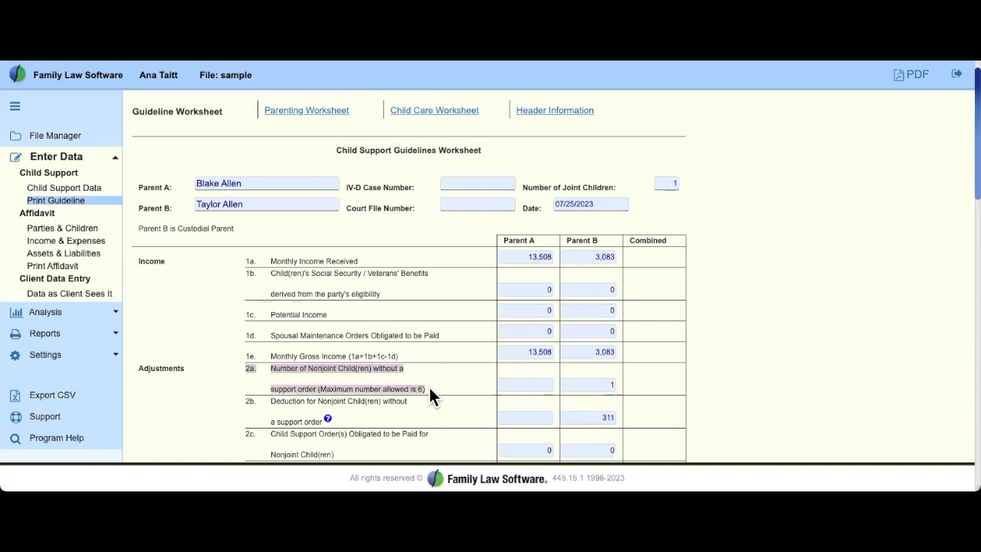
pyautogui.click(607, 384)
pyautogui.write('1')
pyautogui.click(413, 377)
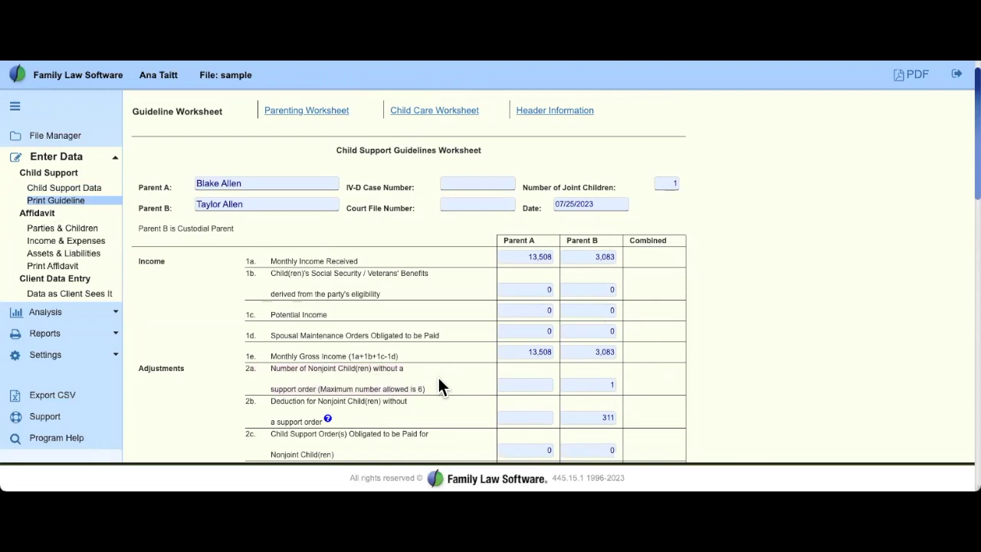
# Review the worksheet's Monthly Income Received line and how line 2a applies to each parent
pyautogui.scroll(1, 438, 377)
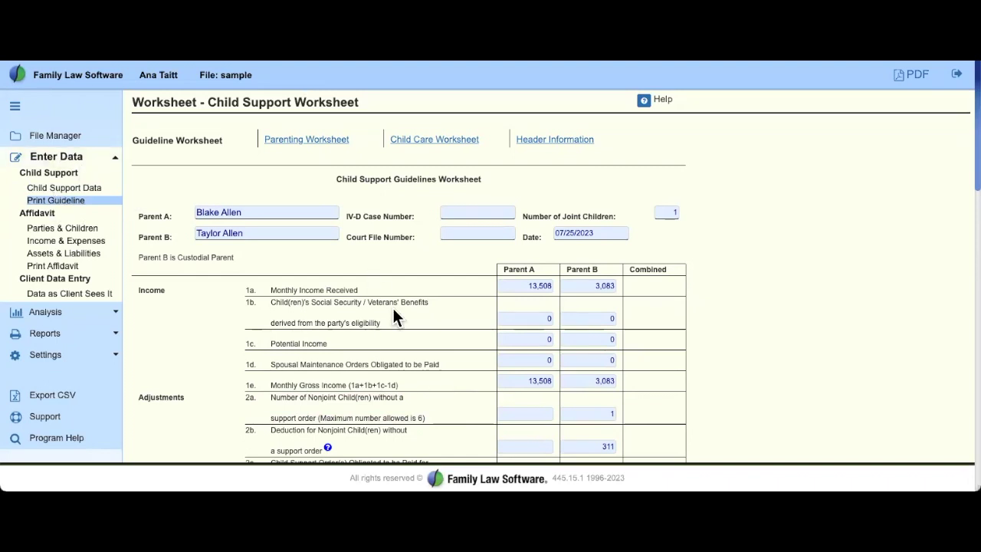
pyautogui.scroll(-2, 392, 306)
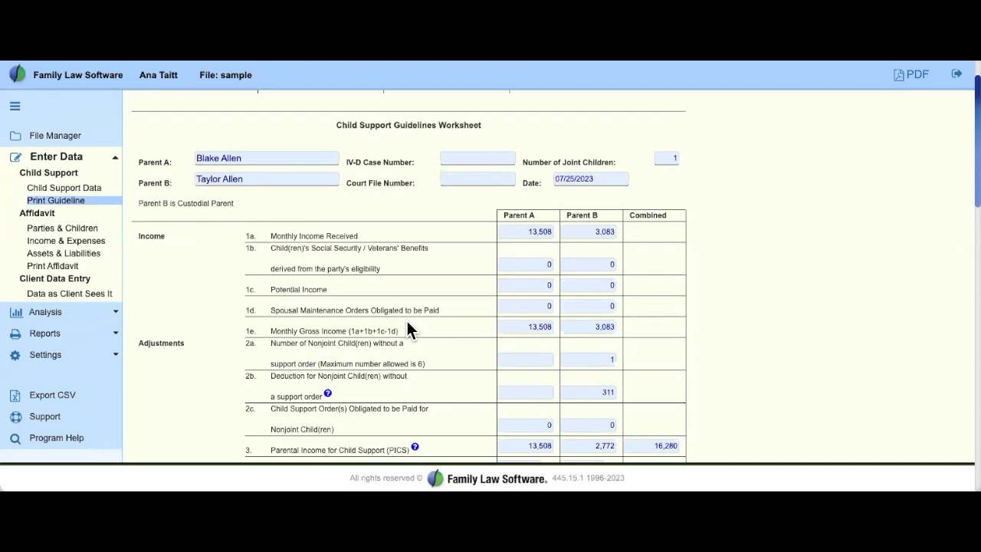
pyautogui.moveTo(267, 237); pyautogui.dragTo(360, 238)
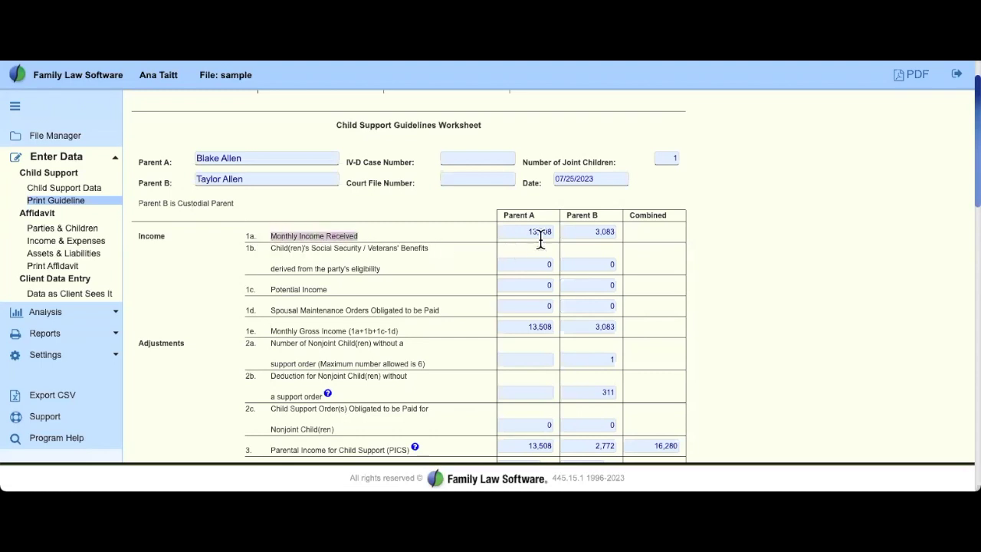
pyautogui.click(443, 284)
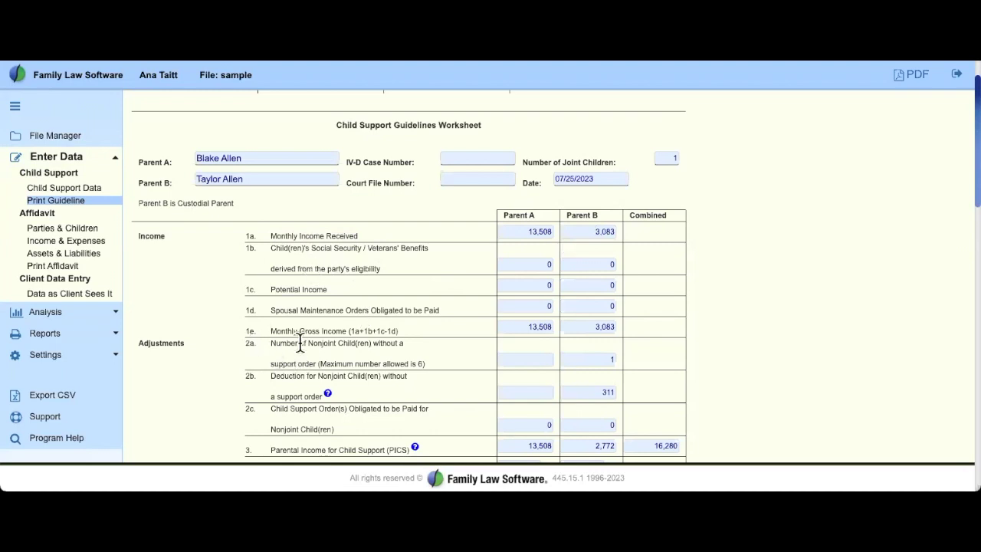
pyautogui.moveTo(246, 343); pyautogui.dragTo(428, 369)
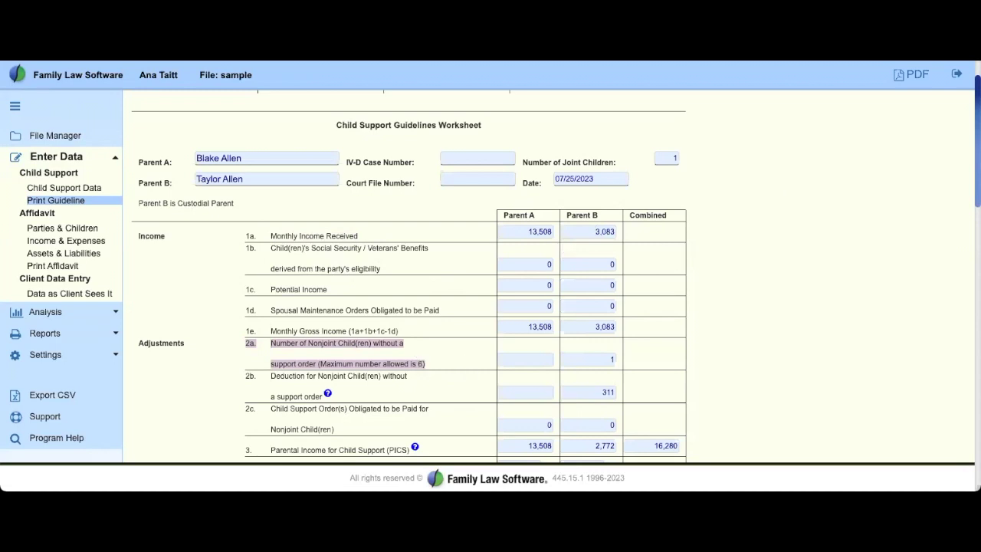
# Return to the child support data and add a third child marked as not of this relationship
pyautogui.click(66, 191)
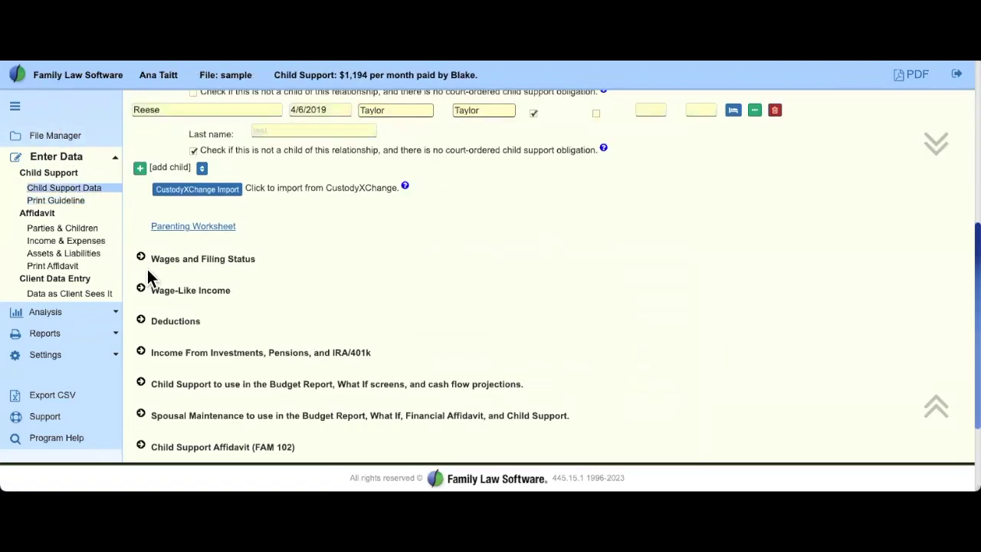
pyautogui.scroll(5, 147, 269)
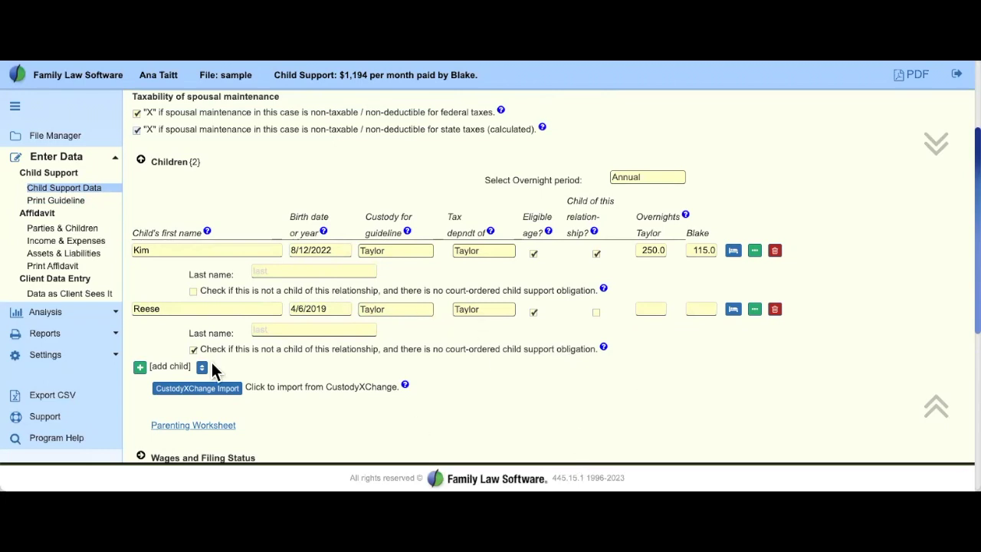
pyautogui.click(140, 367)
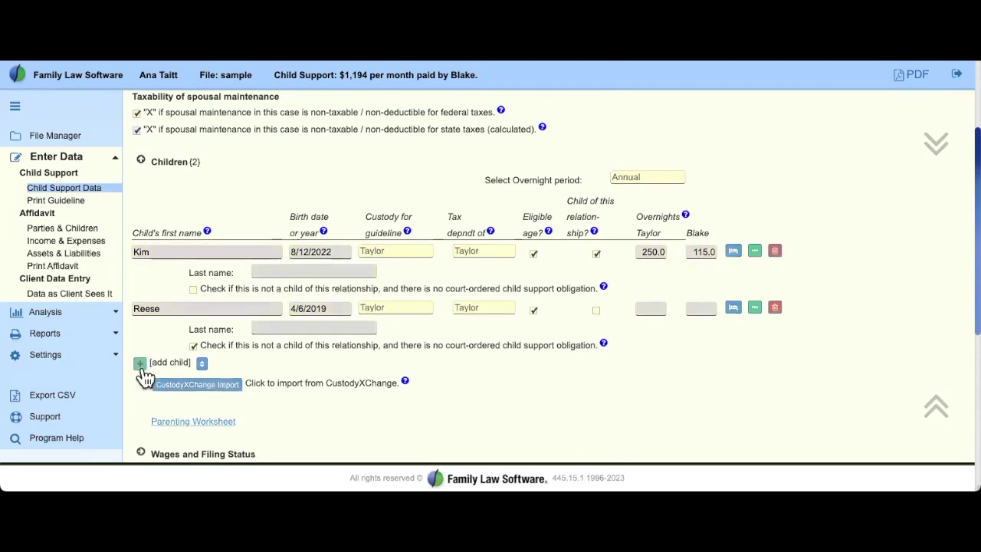
pyautogui.scroll(2, 415, 369)
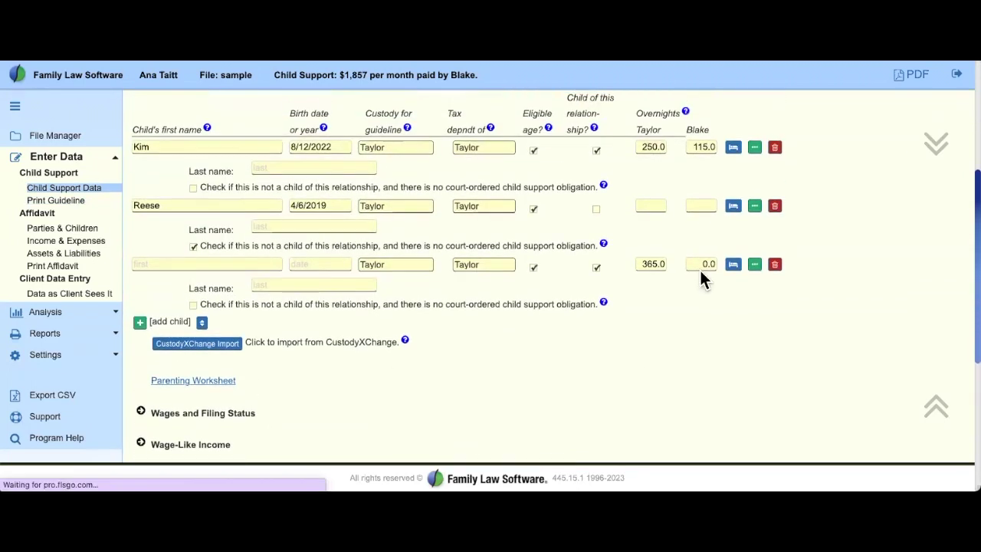
pyautogui.click(599, 262)
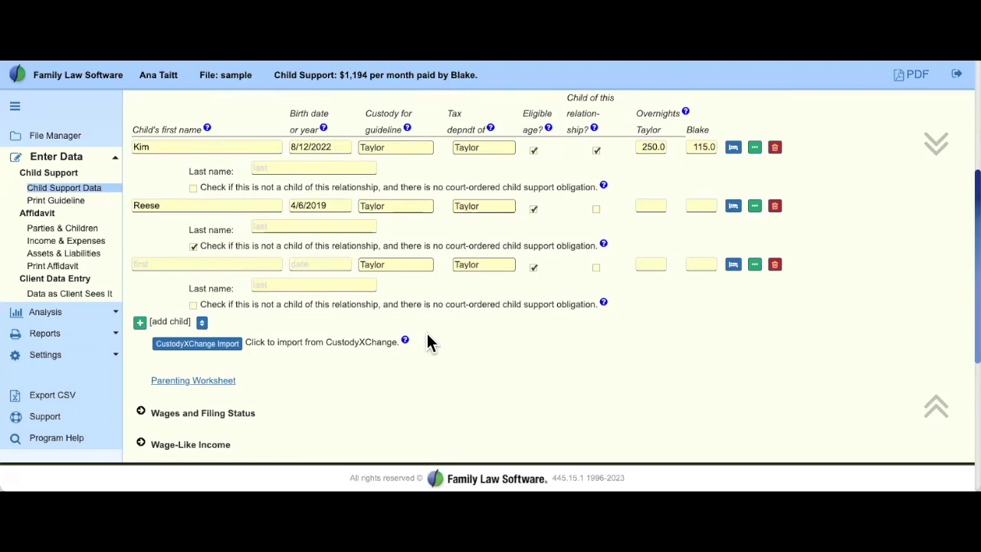
# Delete the blank third child entry from the Children section
pyautogui.click(776, 266)
pyautogui.click(596, 146)
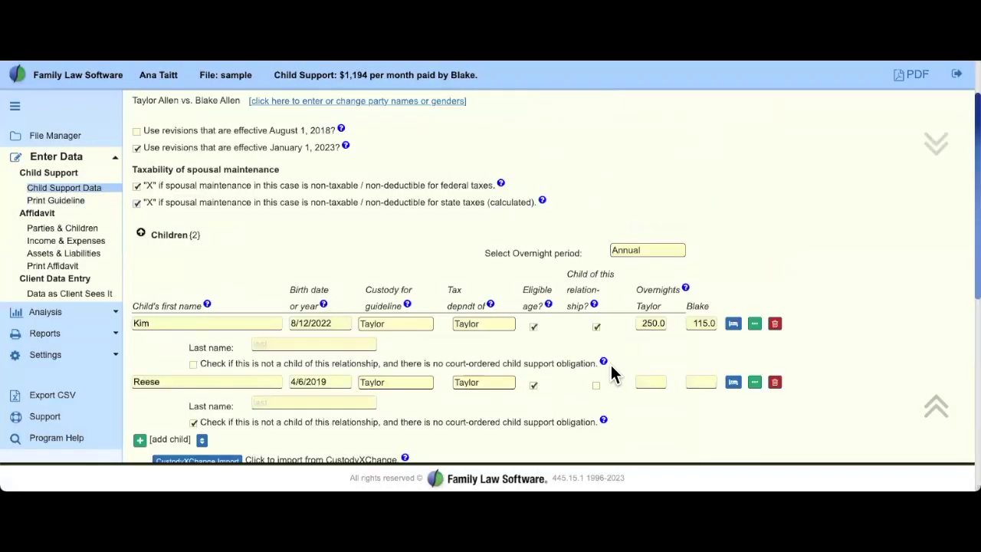
# Open the Parenting Worksheet and examine the annualized overnights and the parental time offset calculation
pyautogui.scroll(-3, 612, 368)
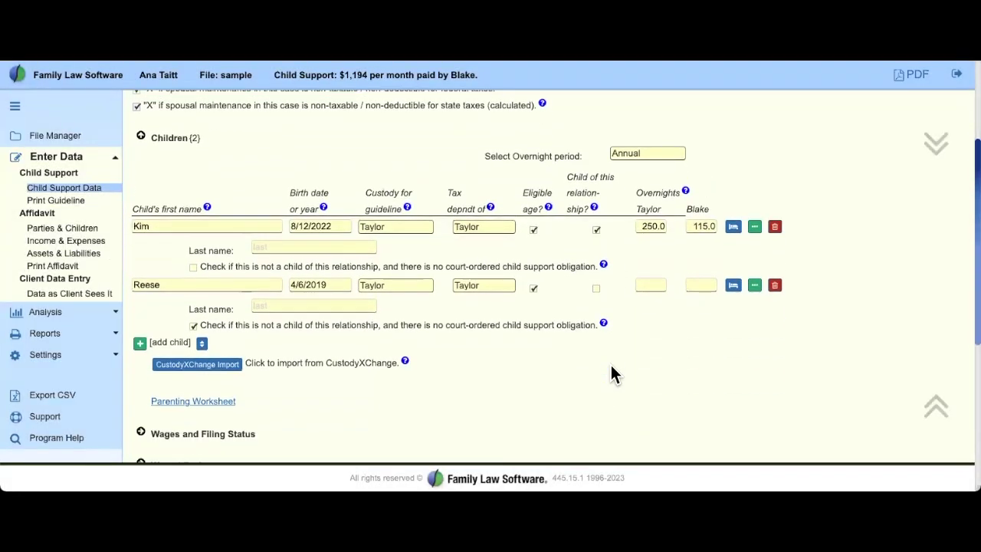
pyautogui.scroll(-1, 598, 375)
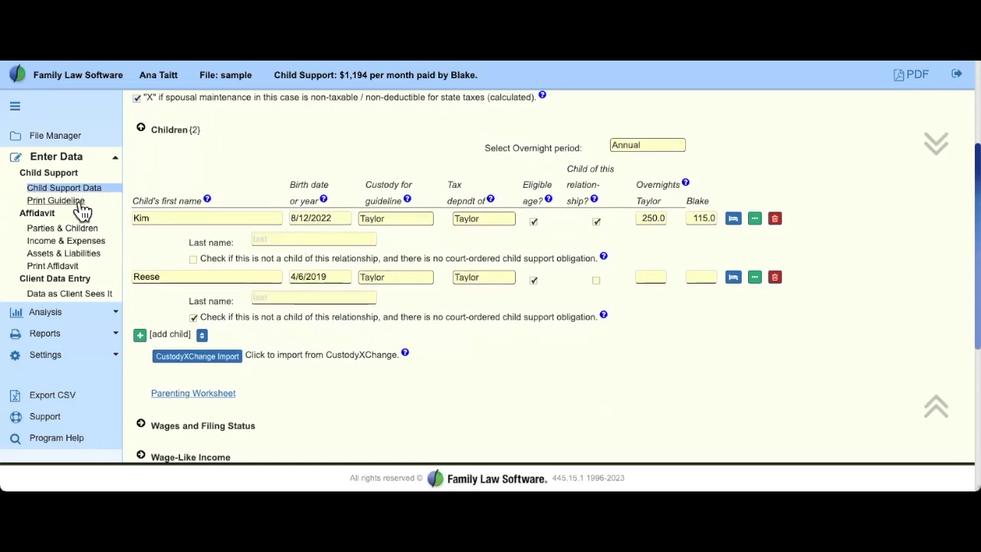
pyautogui.click(203, 398)
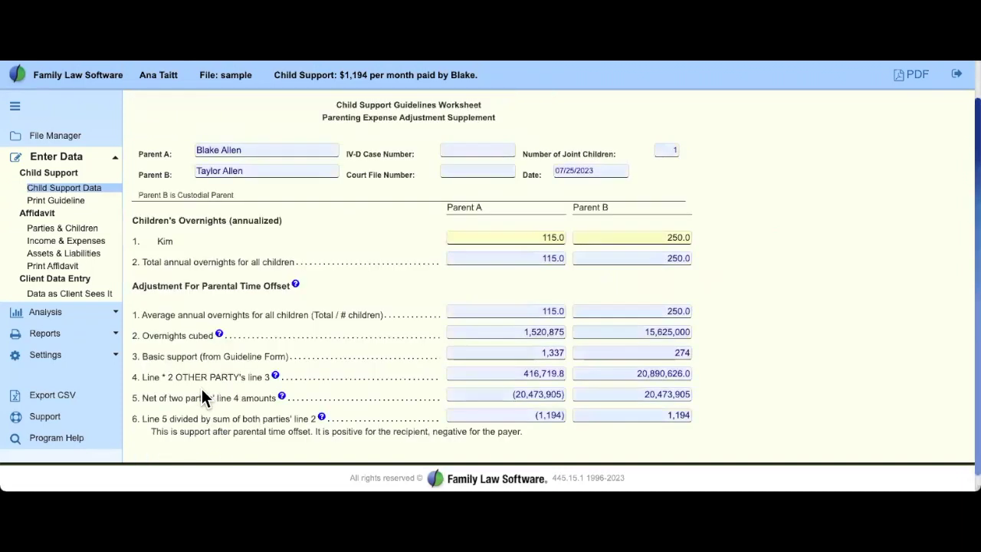
pyautogui.scroll(1, 322, 359)
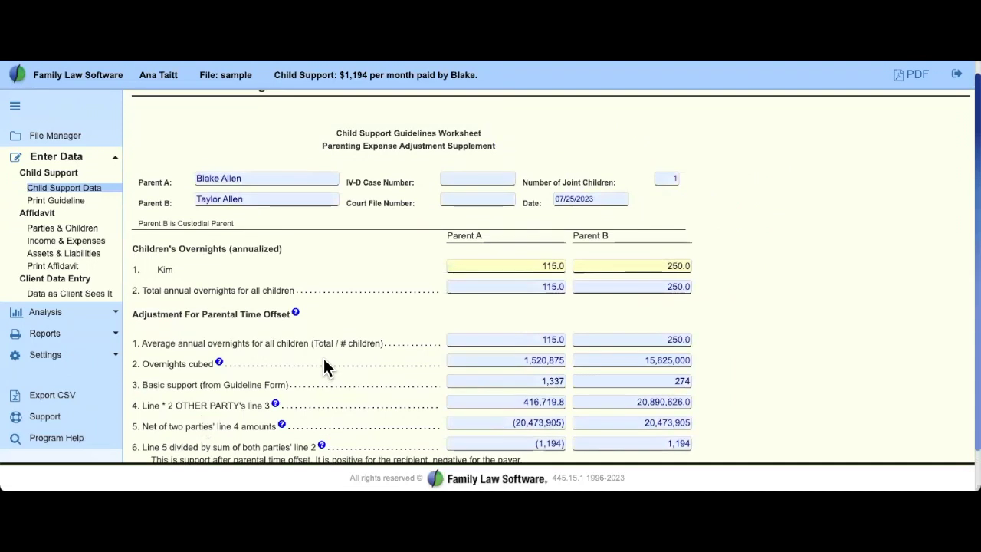
pyautogui.scroll(1, 336, 368)
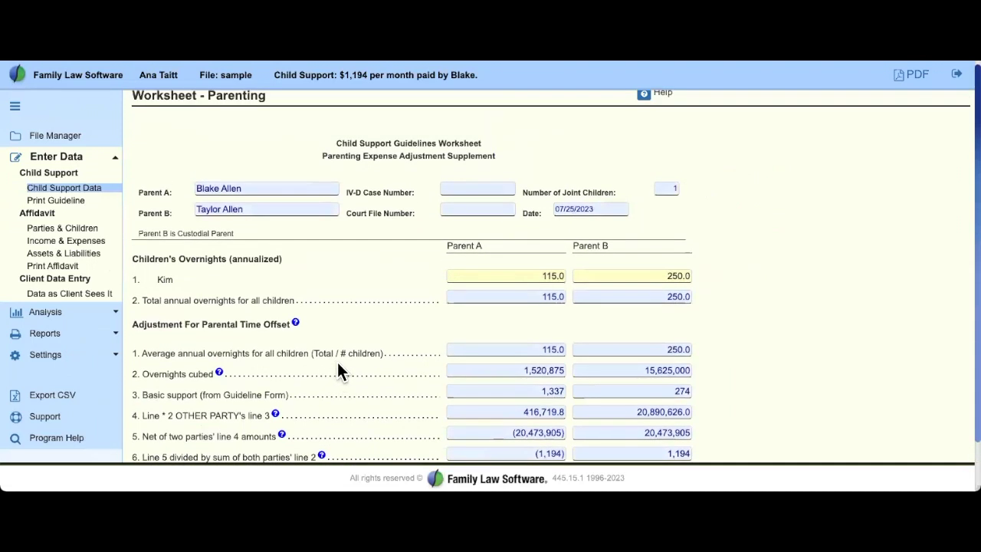
pyautogui.scroll(1, 337, 368)
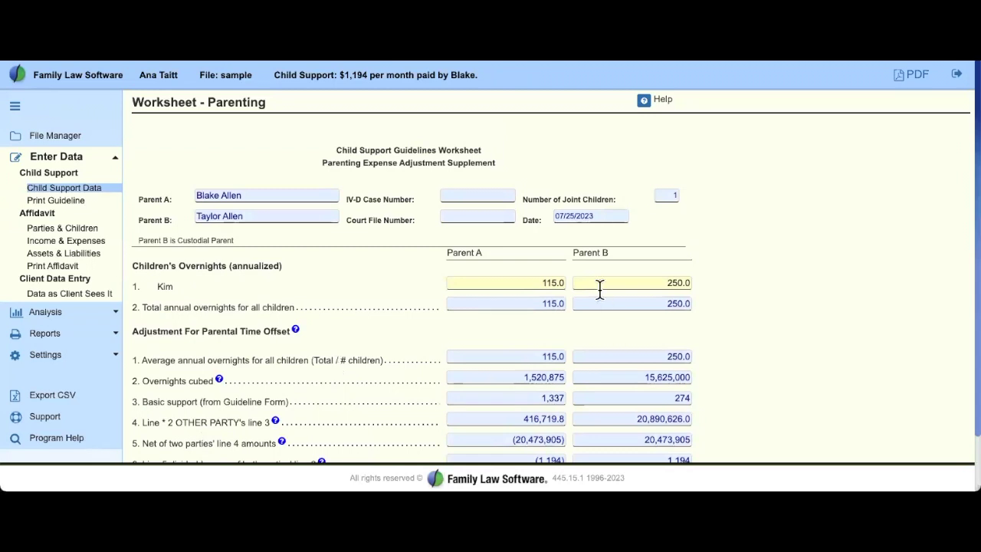
pyautogui.scroll(-1, 334, 359)
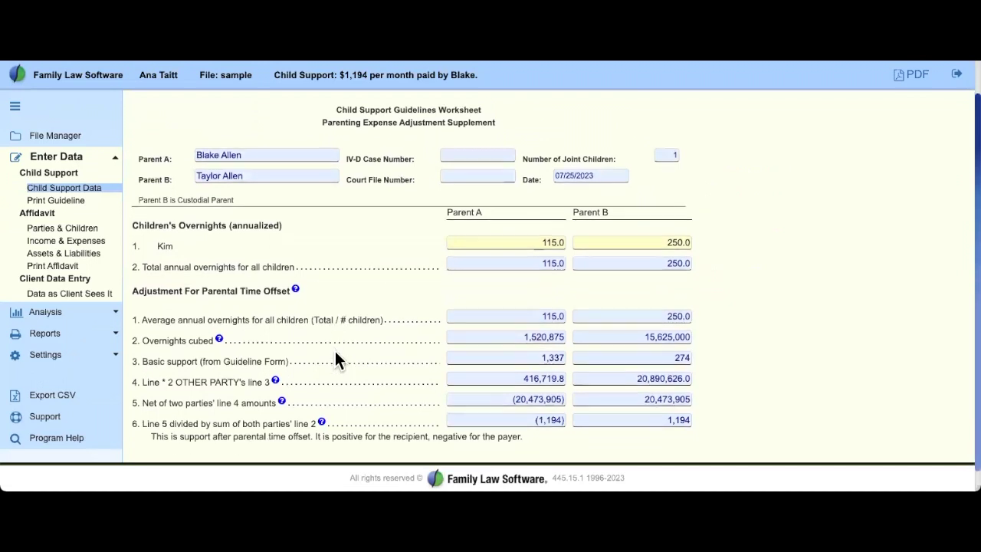
pyautogui.scroll(-1, 341, 348)
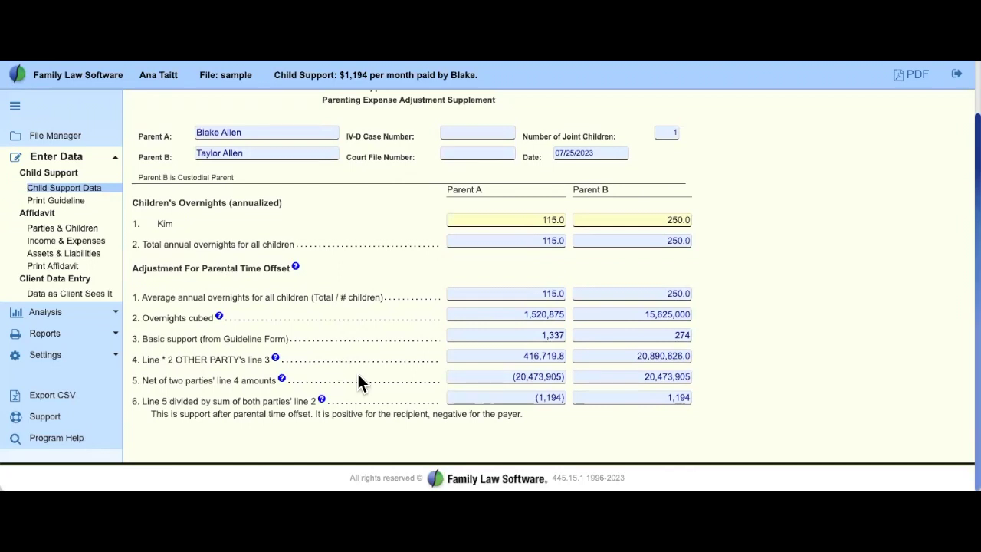
pyautogui.scroll(1, 364, 379)
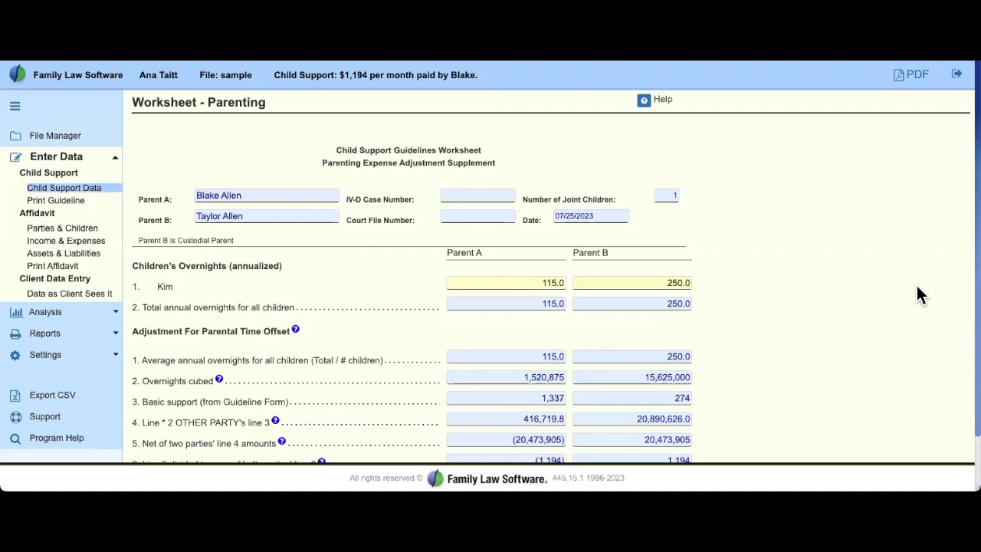
# Return to the child support data and look at the CustodyXChange import option below the children
pyautogui.click(75, 193)
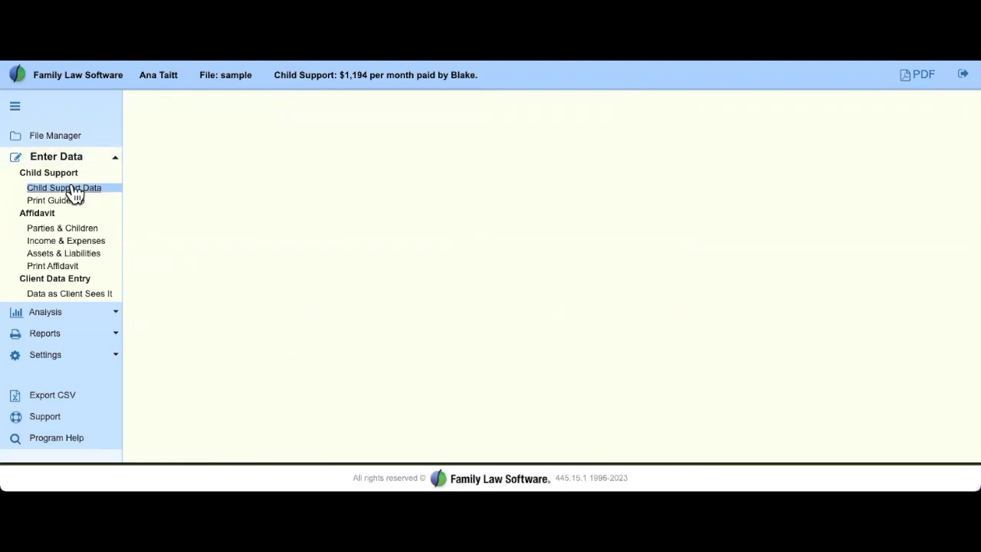
pyautogui.scroll(1, 565, 237)
pyautogui.scroll(1, 568, 244)
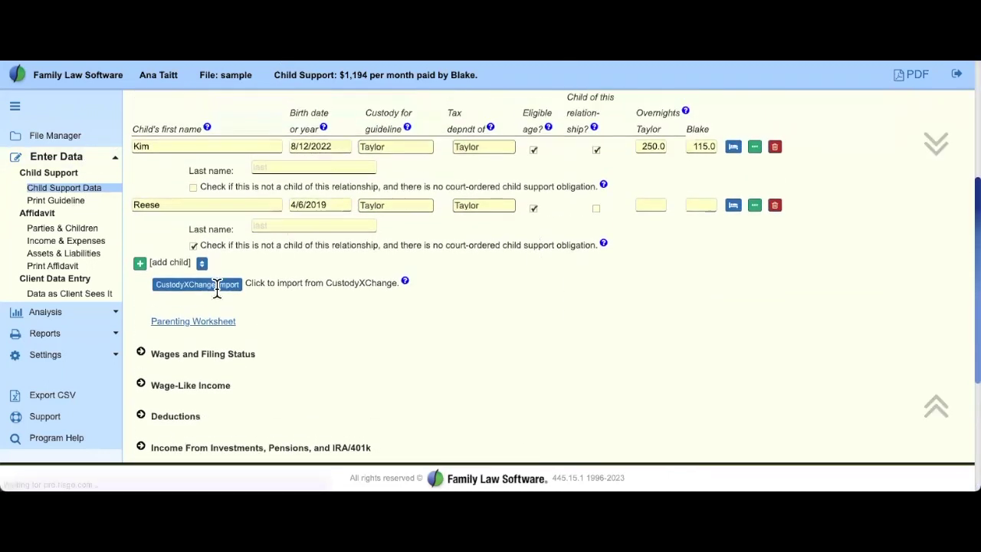
pyautogui.scroll(1, 344, 344)
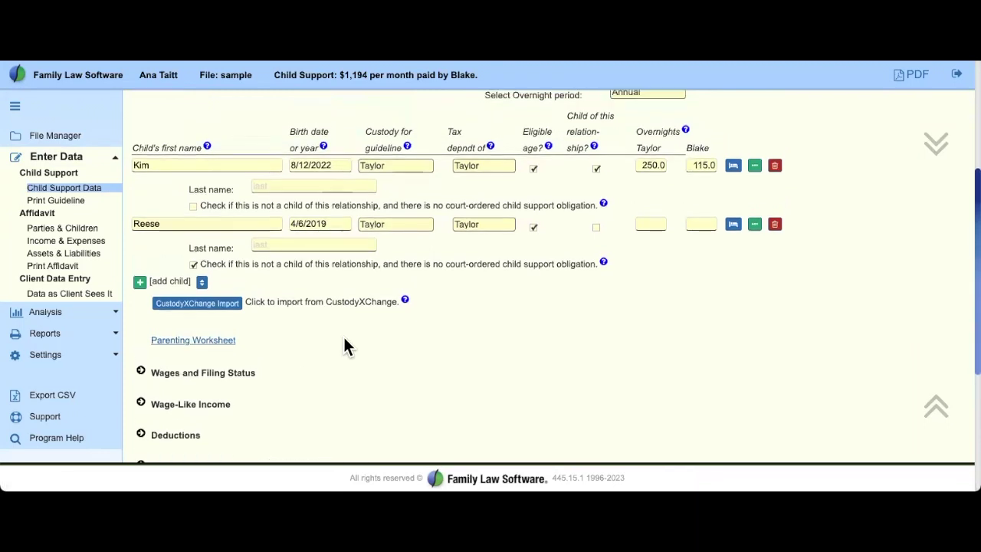
pyautogui.moveTo(245, 301); pyautogui.dragTo(392, 299)
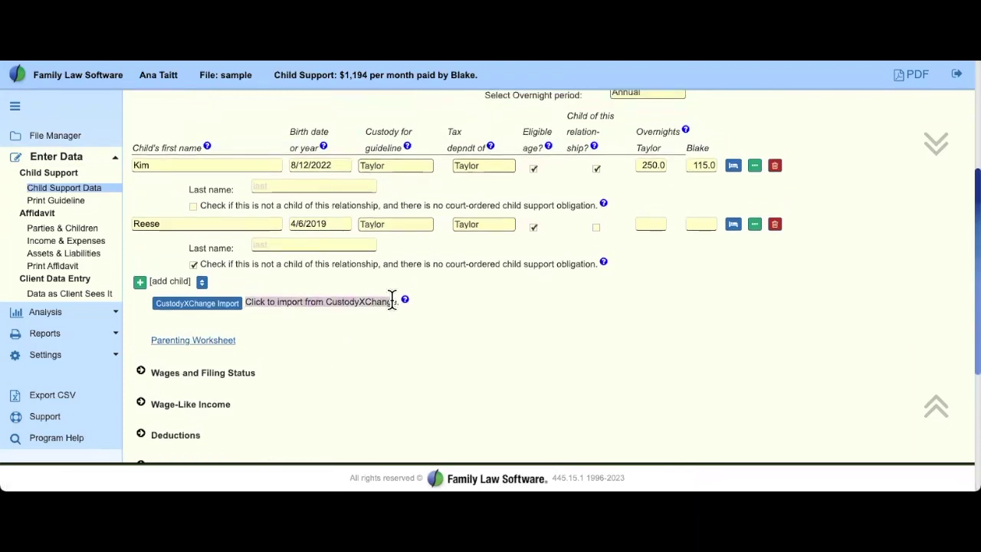
pyautogui.click(376, 340)
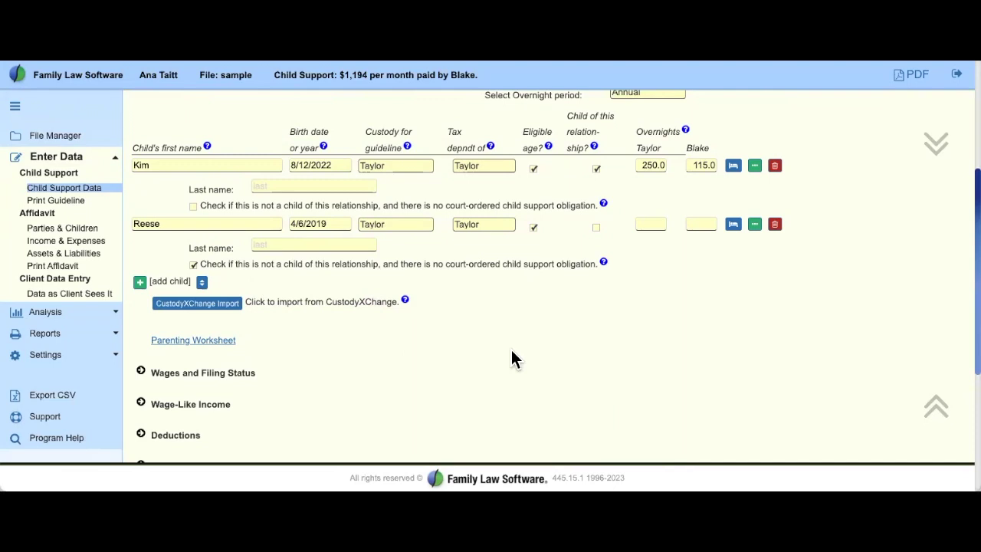
# Expand the Wages and Filing Status section of the child support data to view its wage fields
pyautogui.scroll(-3, 512, 349)
pyautogui.moveTo(150, 283); pyautogui.dragTo(254, 273)
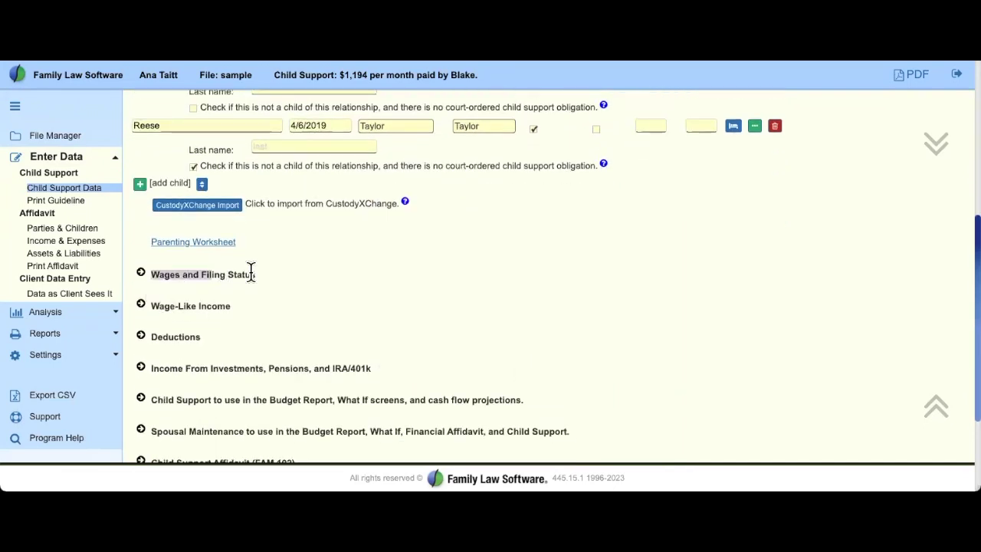
pyautogui.click(142, 274)
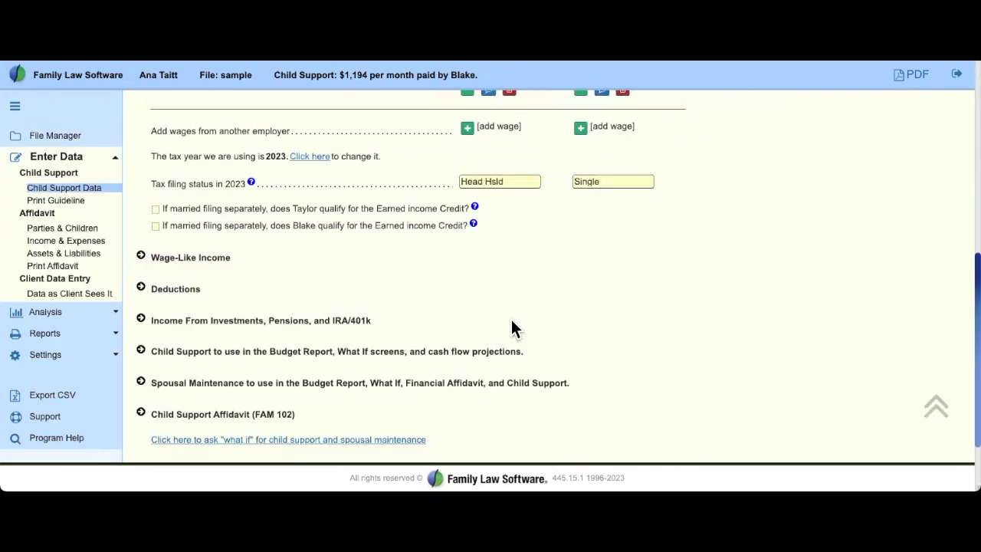
pyautogui.scroll(5, 512, 325)
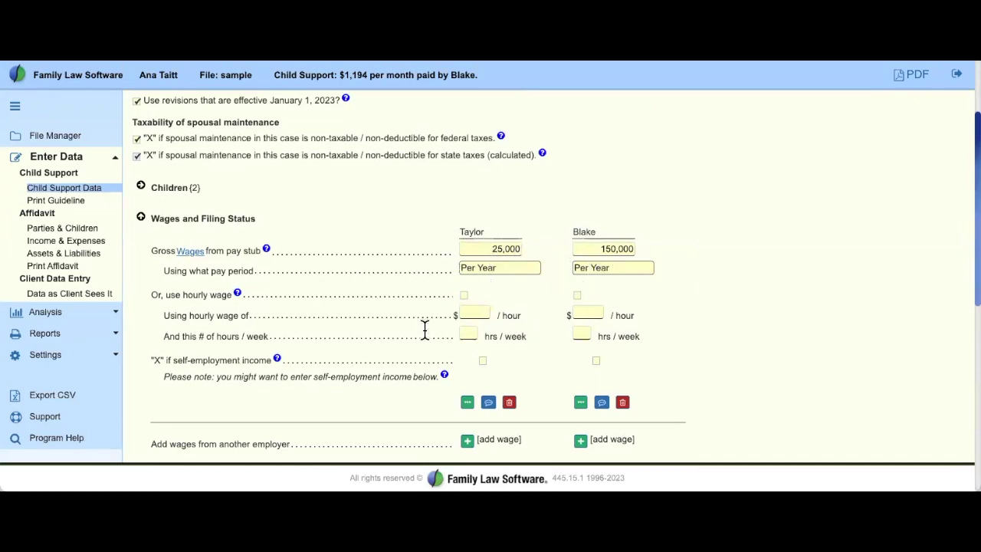
# Set the first parent's gross wages from pay stub to 5,000 with a pay period of Per Week
pyautogui.moveTo(152, 249); pyautogui.dragTo(263, 272)
pyautogui.click(365, 277)
pyautogui.click(511, 253)
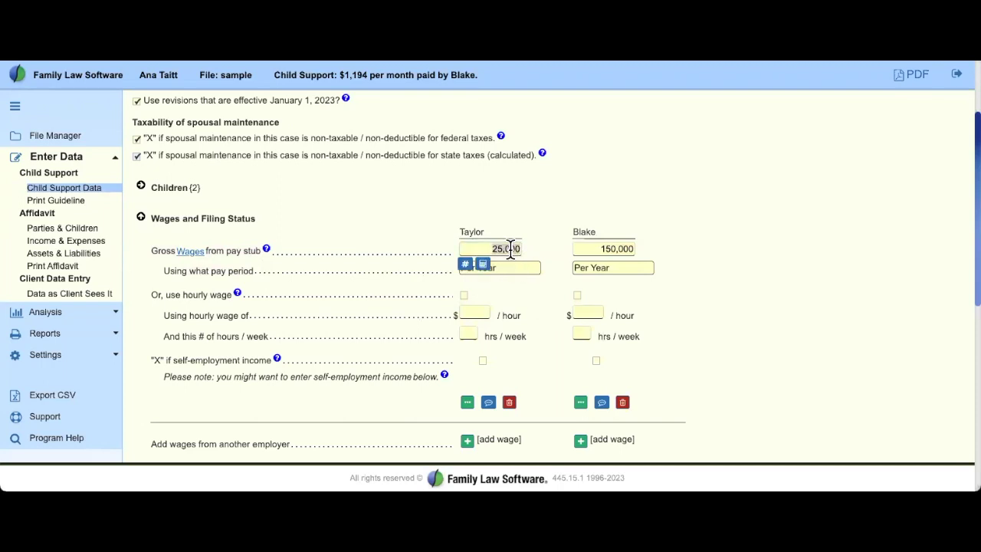
pyautogui.write('5000')
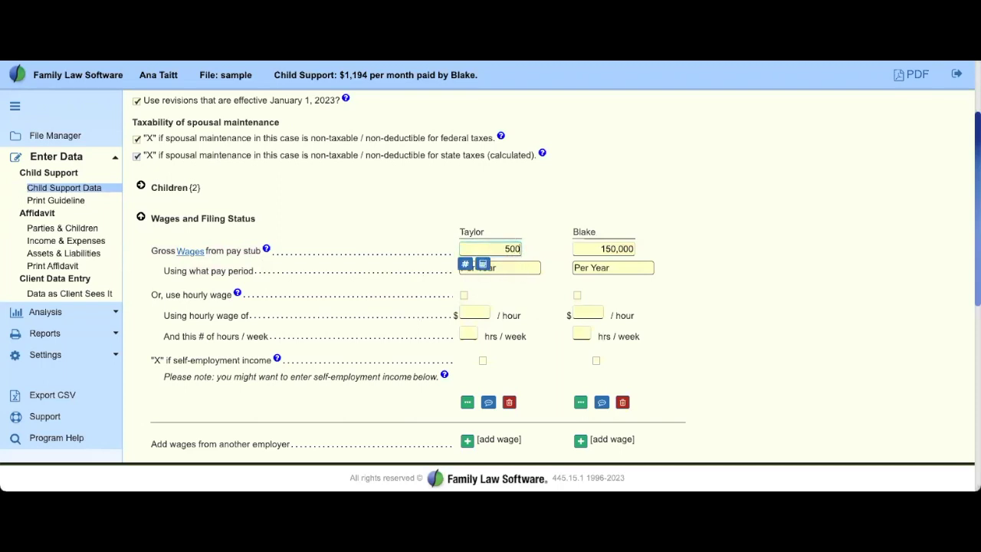
pyautogui.press('Tab')
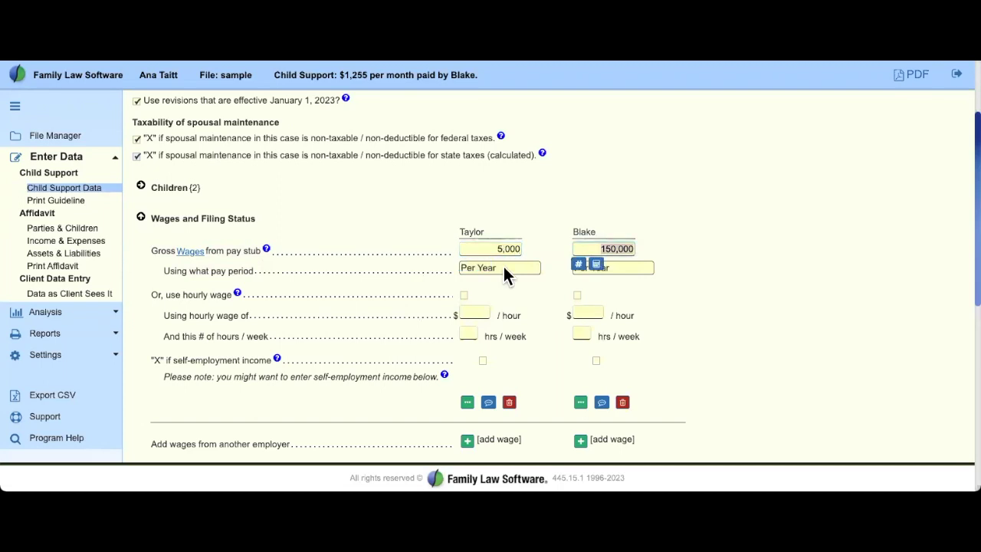
pyautogui.click(503, 266)
pyautogui.click(498, 211)
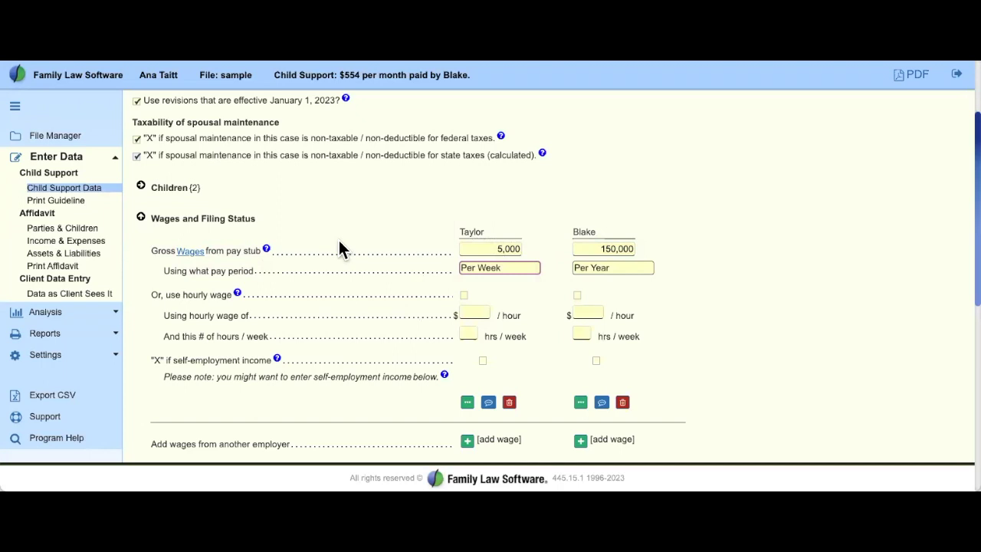
pyautogui.click(486, 237)
# Switch the first parent to an hourly wage and set it to $25 per hour
pyautogui.moveTo(152, 297); pyautogui.dragTo(252, 302)
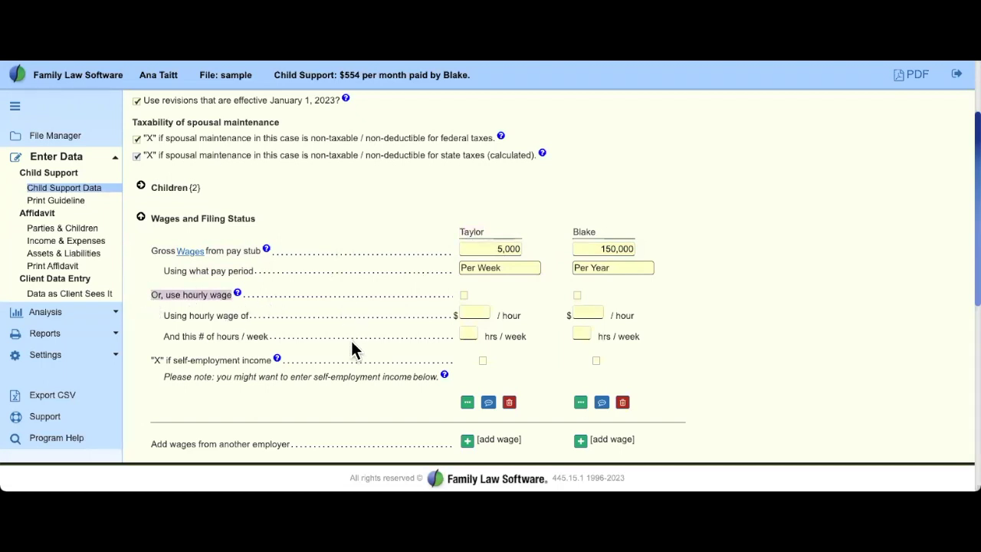
pyautogui.click(453, 301)
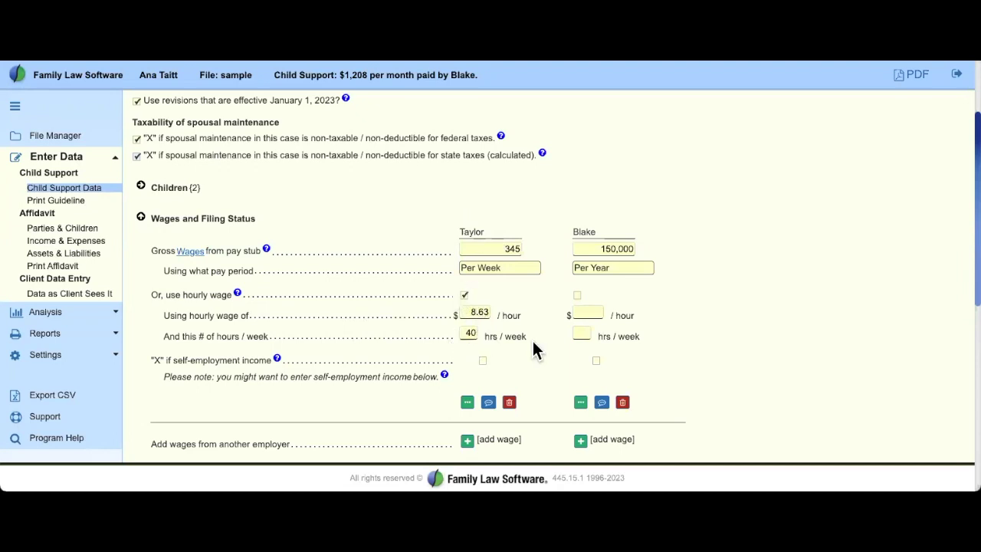
pyautogui.click(467, 313)
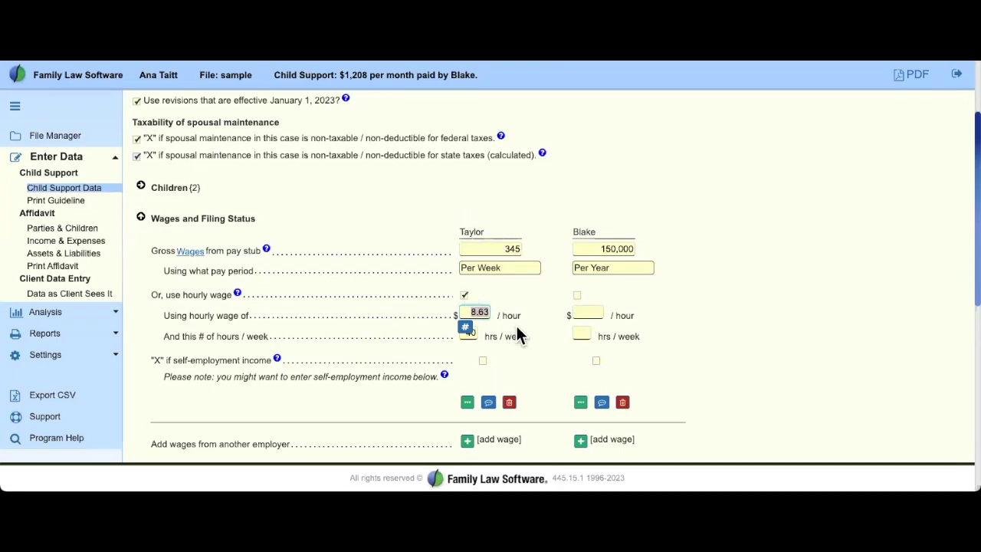
pyautogui.write('25')
pyautogui.press('Tab')
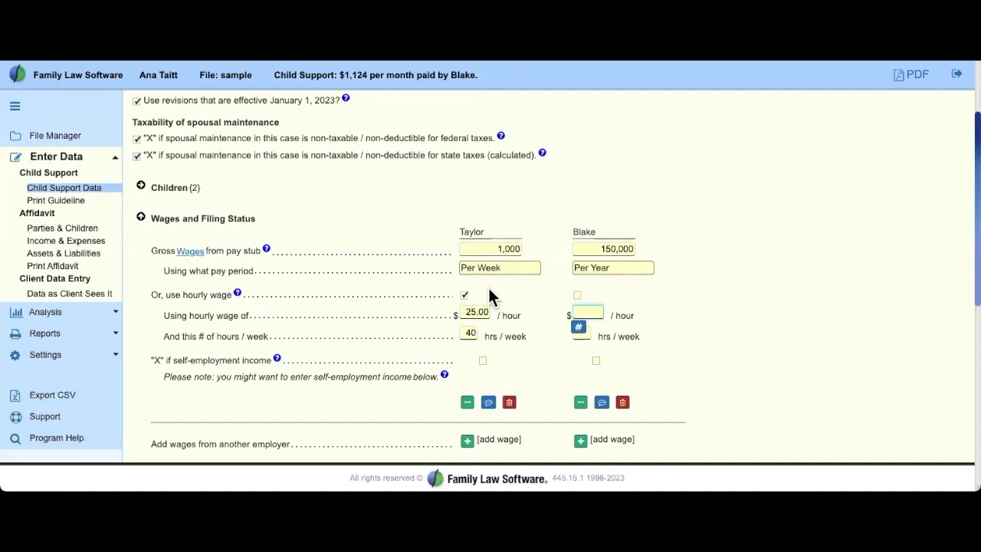
# Mark the first parent's wages as self-employment income and check the resulting child support amount
pyautogui.click(464, 293)
pyautogui.click(601, 311)
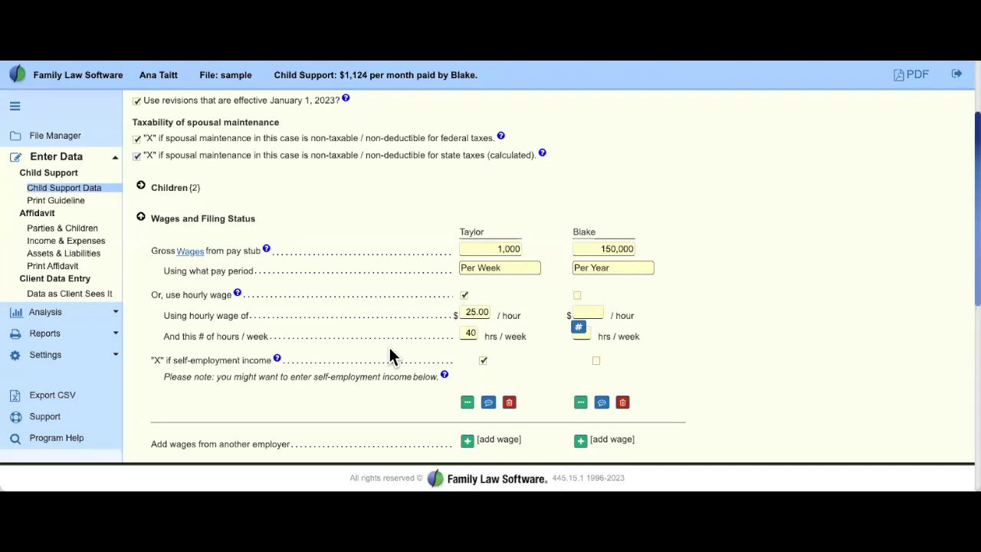
pyautogui.moveTo(274, 74); pyautogui.dragTo(509, 74)
pyautogui.click(388, 278)
# Set the second parent's 2023 tax filing status to Head Hsld and review the Earned Income Credit options
pyautogui.scroll(-3, 352, 320)
pyautogui.scroll(-1, 361, 315)
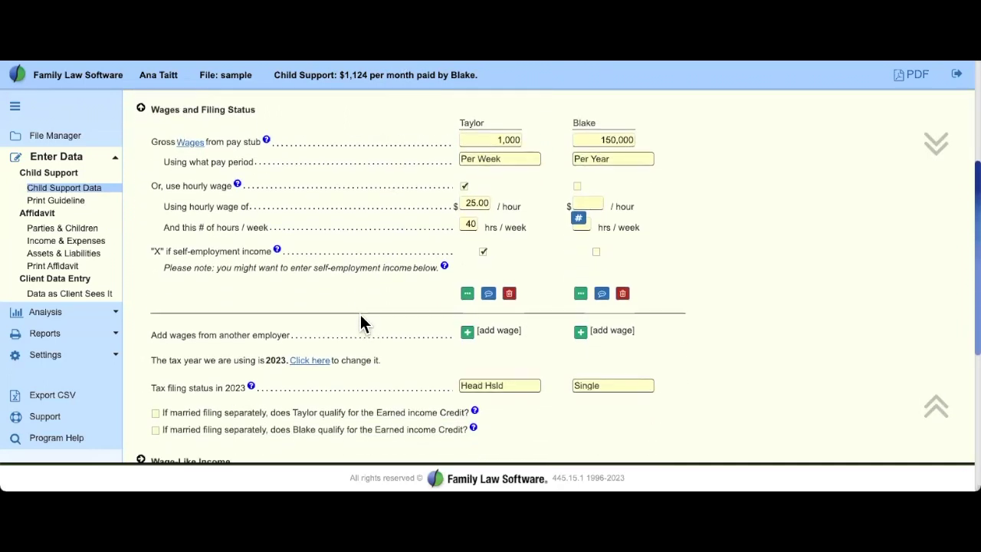
pyautogui.scroll(-1, 362, 316)
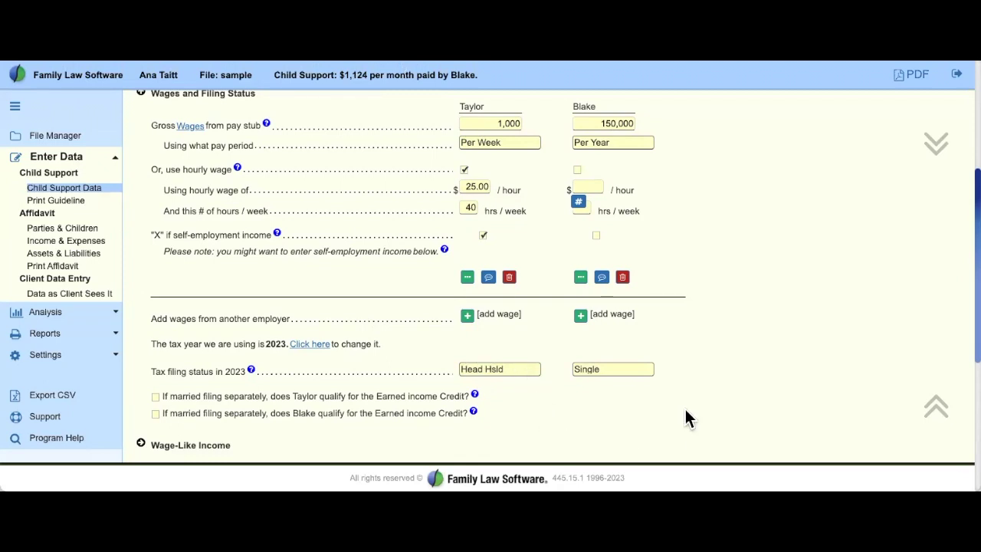
pyautogui.click(622, 369)
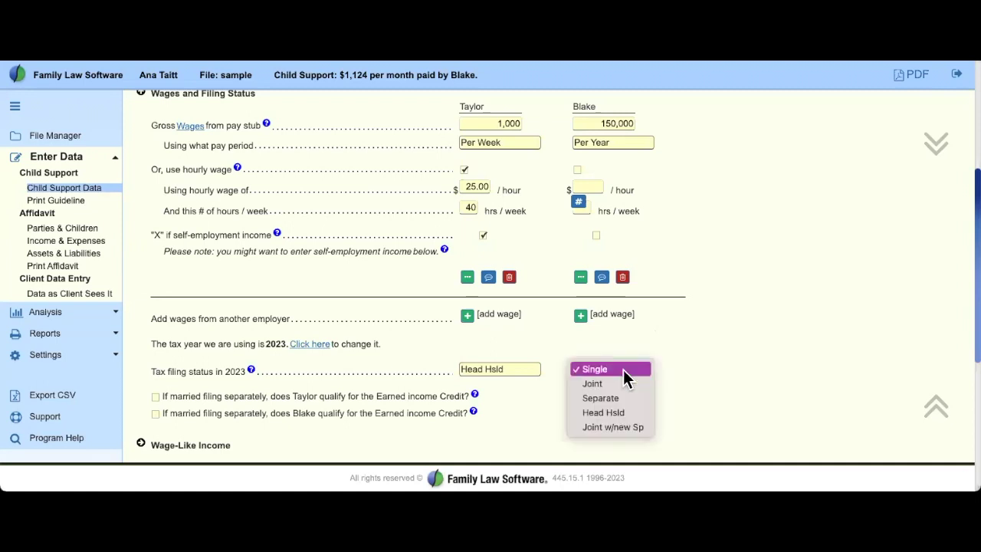
pyautogui.click(625, 410)
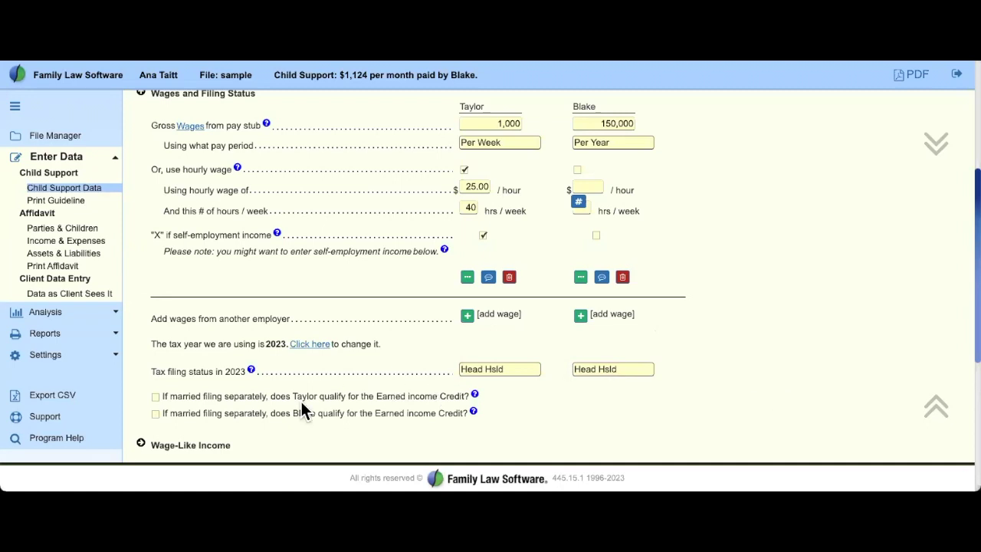
pyautogui.moveTo(170, 396); pyautogui.dragTo(508, 432)
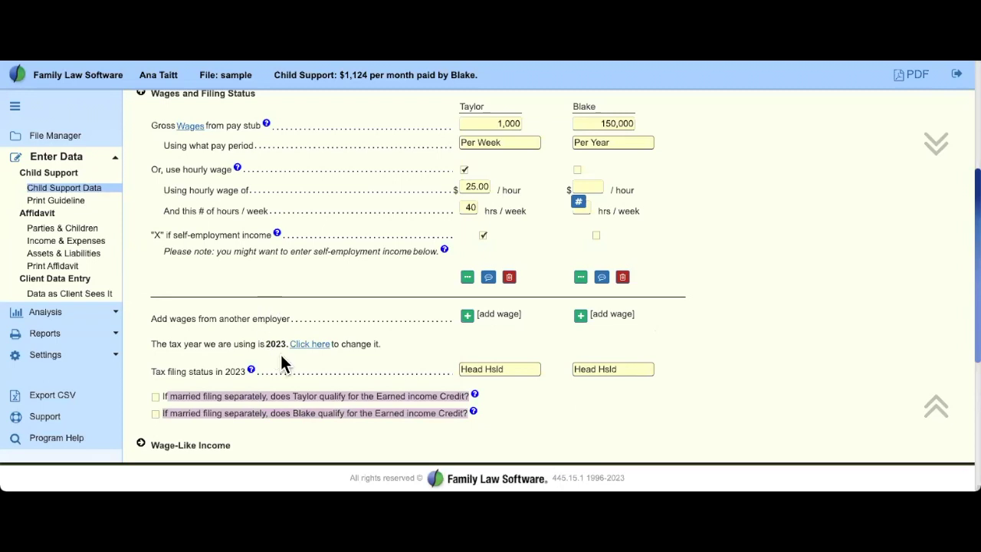
pyautogui.click(335, 361)
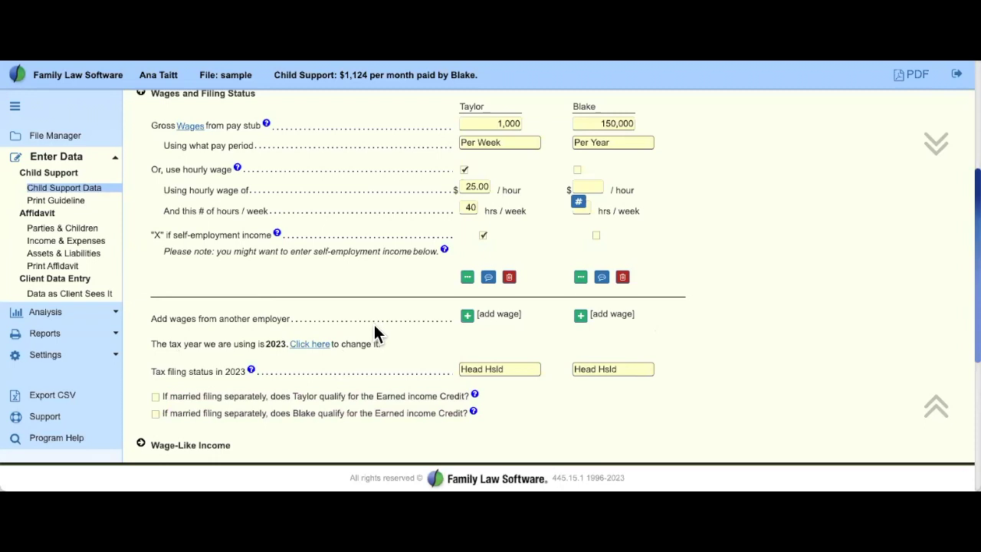
# Expand the Wage-Like Income section and look over its income categories from the beginning
pyautogui.scroll(-3, 374, 324)
pyautogui.moveTo(244, 270); pyautogui.dragTo(154, 268)
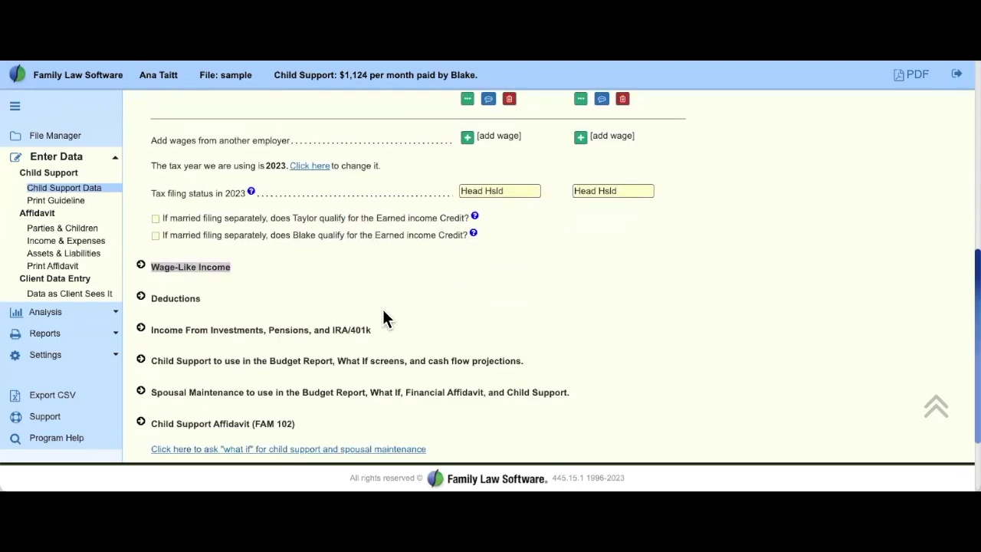
pyautogui.click(142, 267)
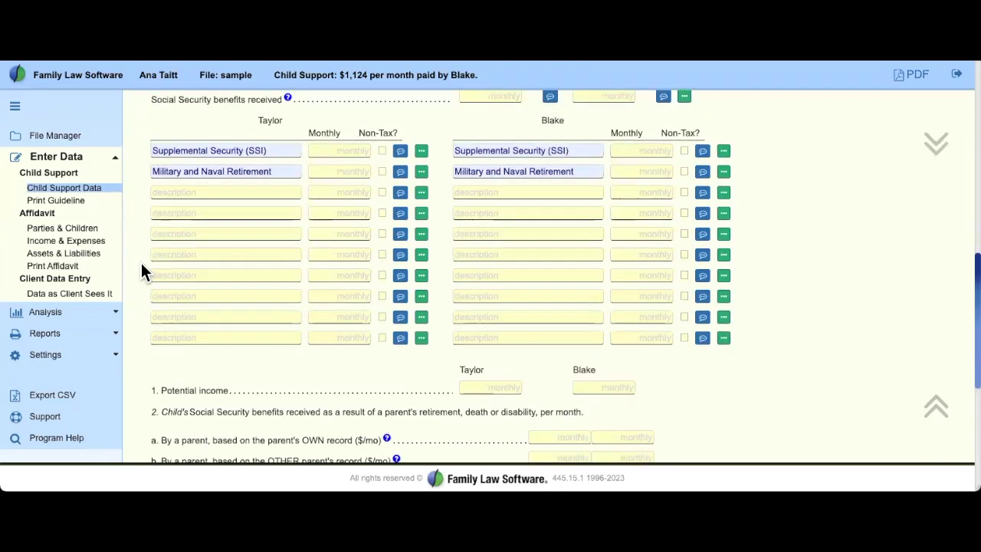
pyautogui.scroll(4, 140, 261)
pyautogui.scroll(5, 140, 260)
pyautogui.scroll(2, 141, 263)
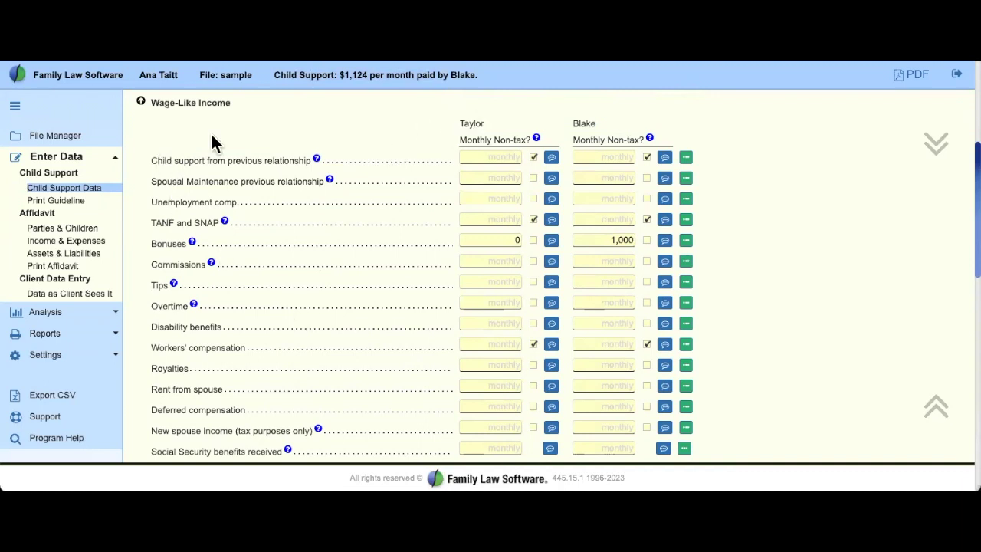
# Enter the first parent's monthly child support of 300 and spousal maintenance of 2,000 from a previous relationship
pyautogui.click(471, 156)
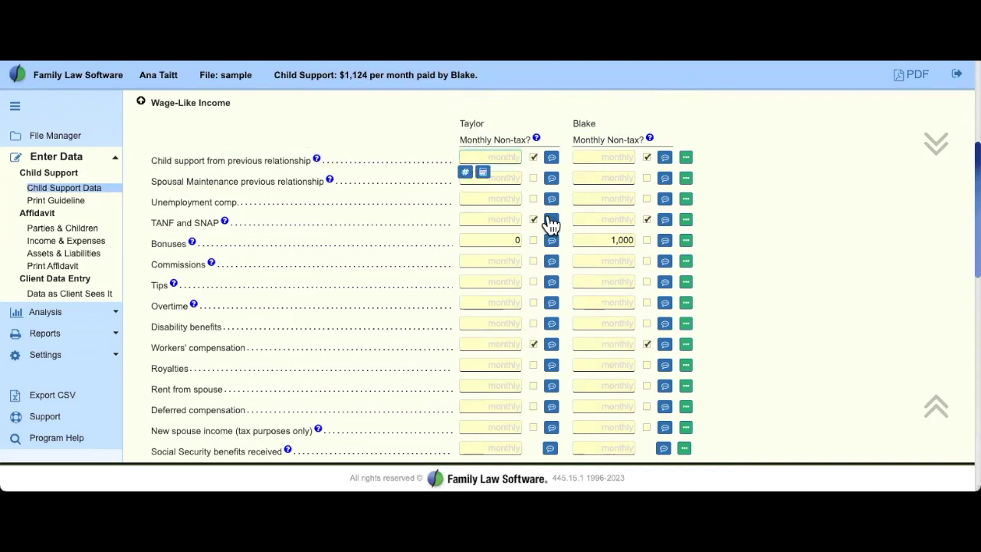
pyautogui.write('300')
pyautogui.press('Tab')
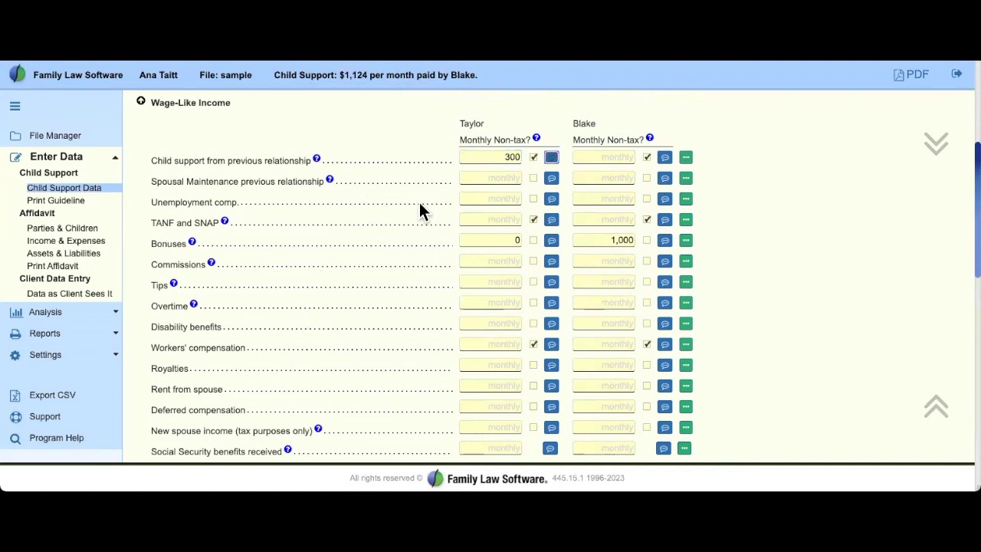
pyautogui.click(505, 177)
pyautogui.write('2,000')
pyautogui.press('Tab')
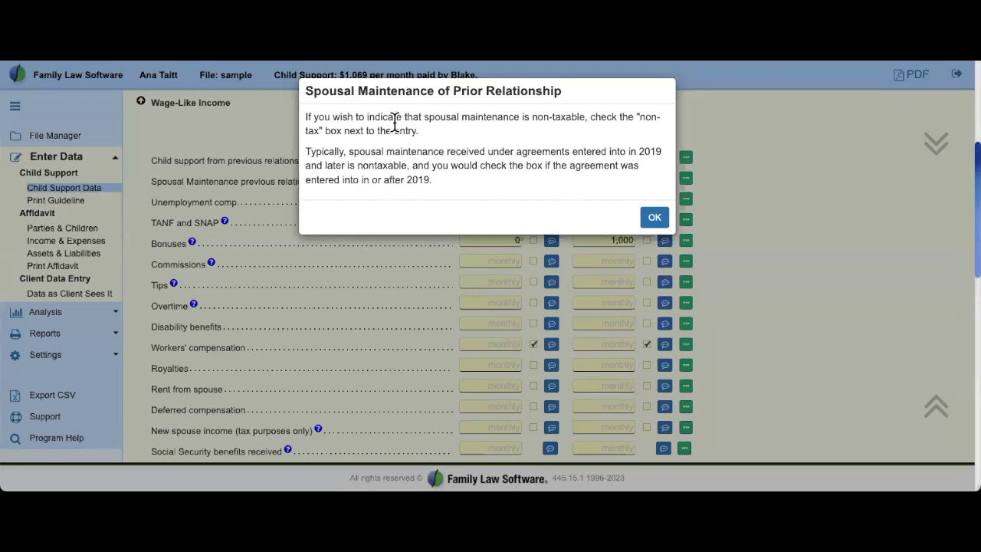
pyautogui.click(655, 218)
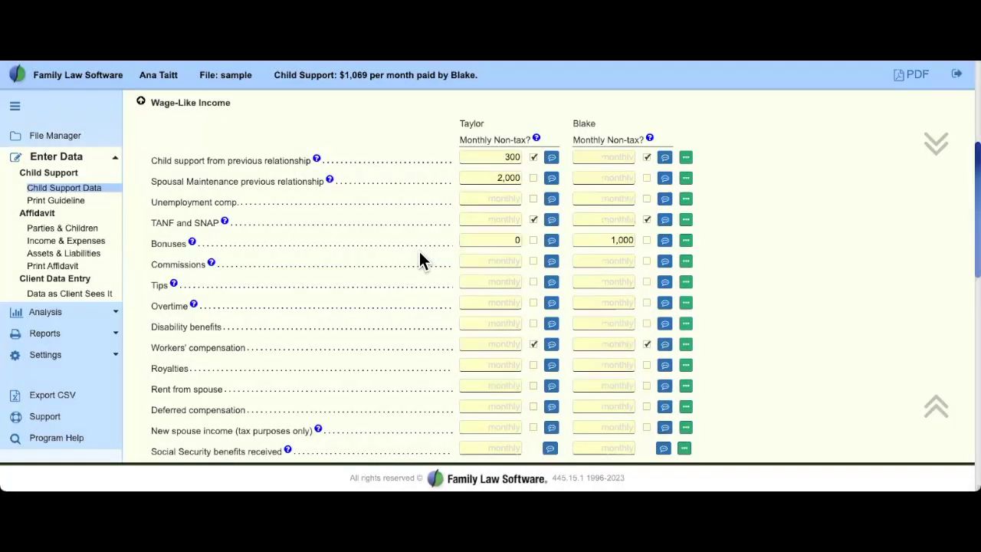
# Look through the remaining Wage-Like Income lines down to the Potential income entry
pyautogui.scroll(-3, 419, 257)
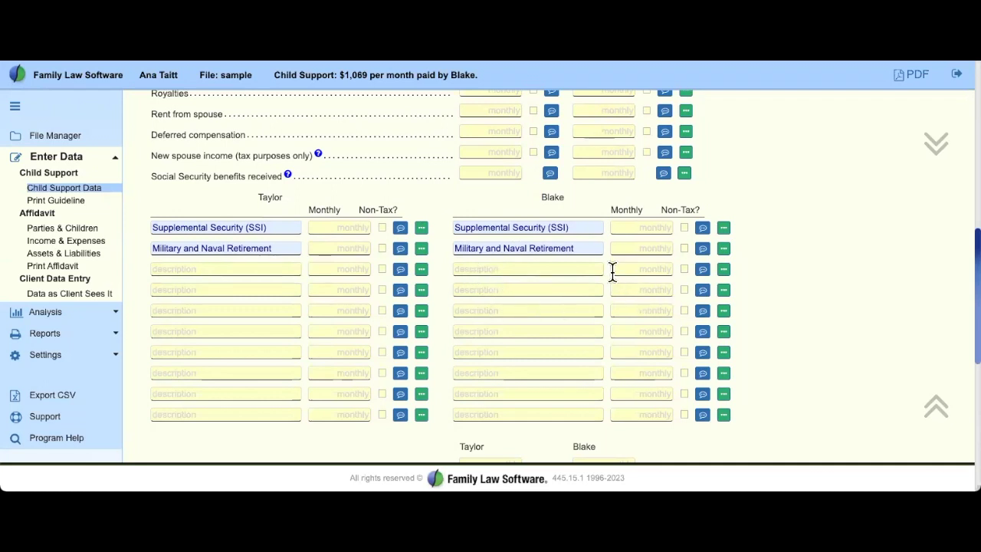
pyautogui.scroll(-3, 613, 273)
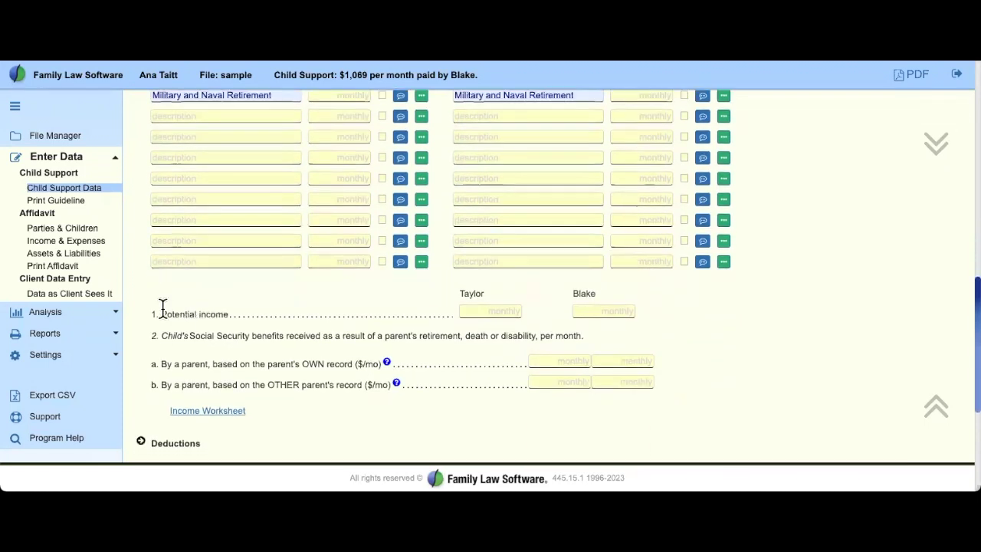
pyautogui.moveTo(234, 314); pyautogui.dragTo(468, 390)
pyautogui.click(171, 335)
pyautogui.click(380, 315)
pyautogui.moveTo(162, 313); pyautogui.dragTo(247, 322)
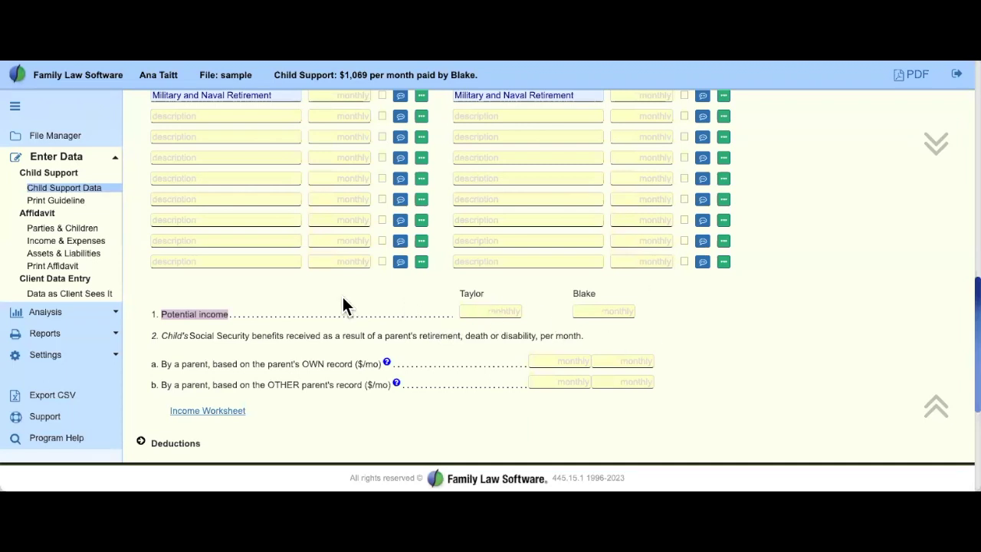
# Examine the child's Social Security benefit entries based on the parent's own record and the other parent's record
pyautogui.moveTo(168, 339); pyautogui.dragTo(701, 404)
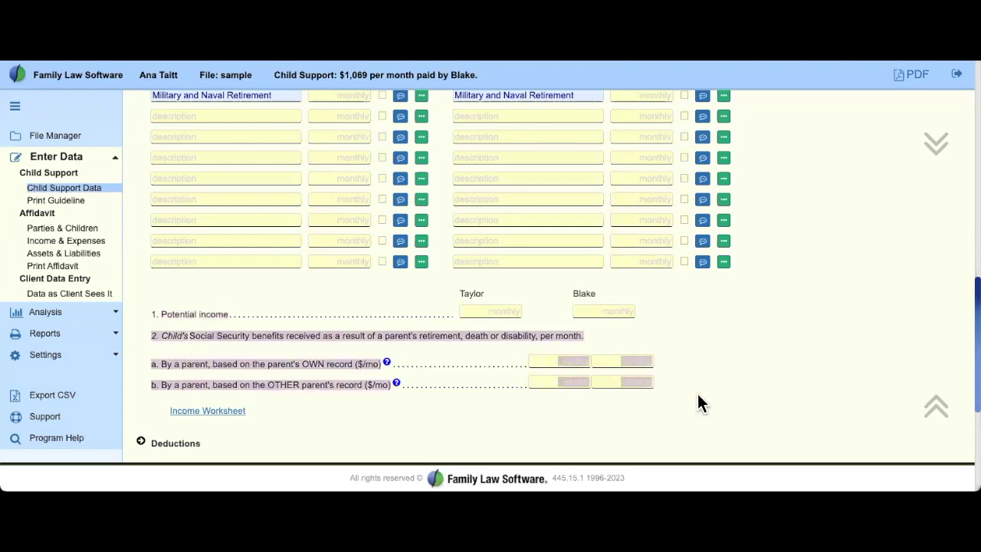
pyautogui.click(439, 416)
pyautogui.moveTo(159, 335); pyautogui.dragTo(283, 336)
pyautogui.click(312, 364)
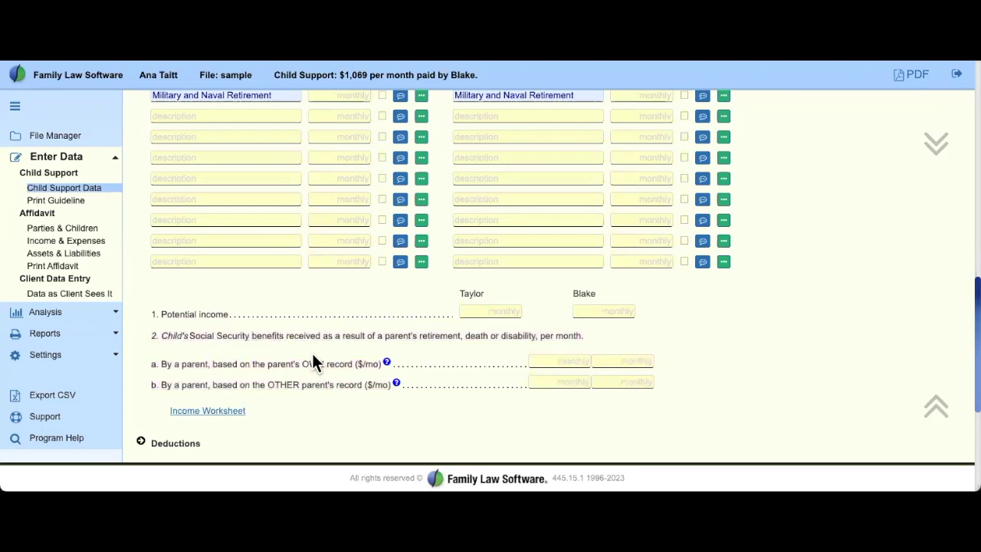
pyautogui.moveTo(422, 335); pyautogui.dragTo(539, 335)
pyautogui.click(176, 337)
pyautogui.moveTo(161, 337); pyautogui.dragTo(754, 403)
pyautogui.click(756, 404)
pyautogui.moveTo(161, 364); pyautogui.dragTo(389, 364)
pyautogui.click(449, 366)
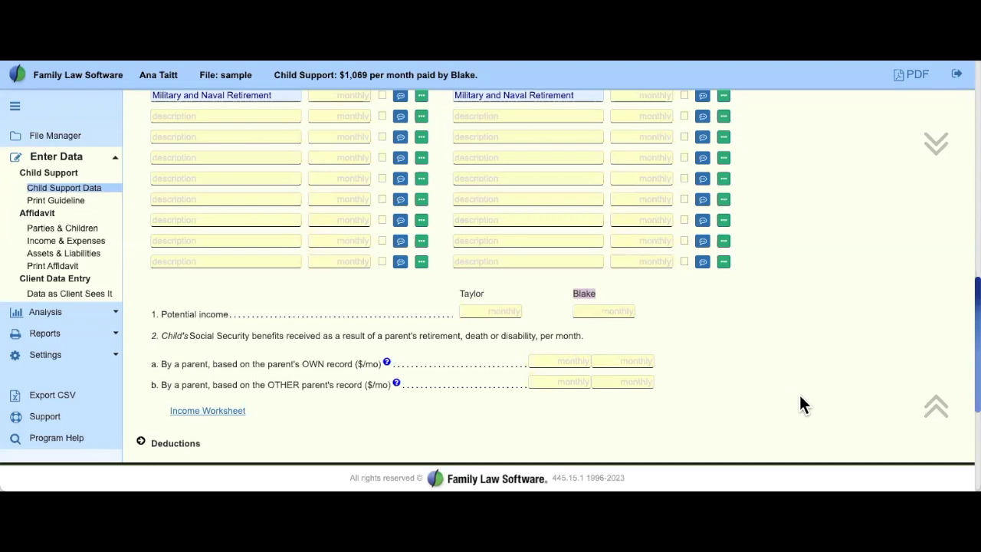
pyautogui.click(771, 408)
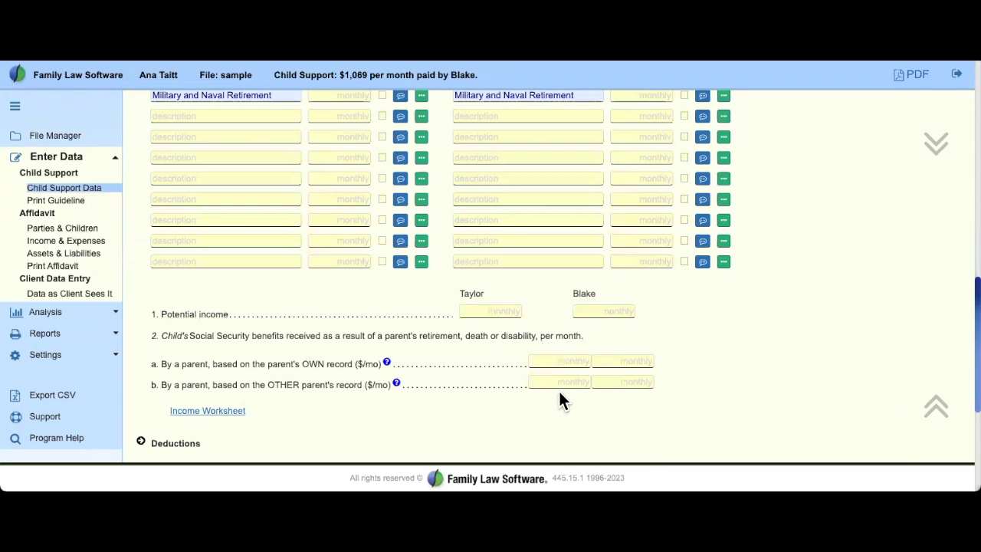
# Enter 700 per month as the first parent's receipt of the child's Social Security benefits based on the OTHER parent's record
pyautogui.moveTo(166, 385); pyautogui.dragTo(370, 385)
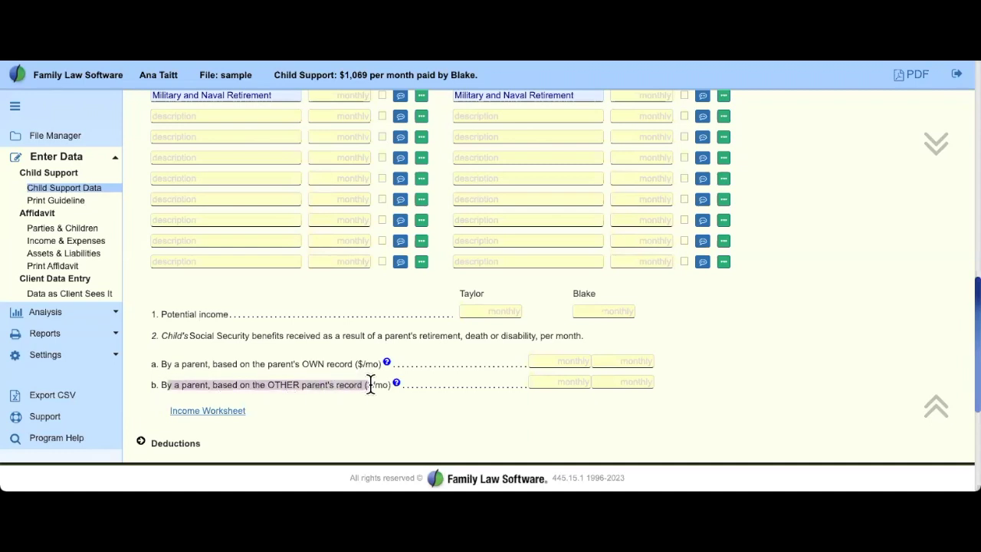
pyautogui.click(547, 382)
pyautogui.write('700')
pyautogui.click(603, 382)
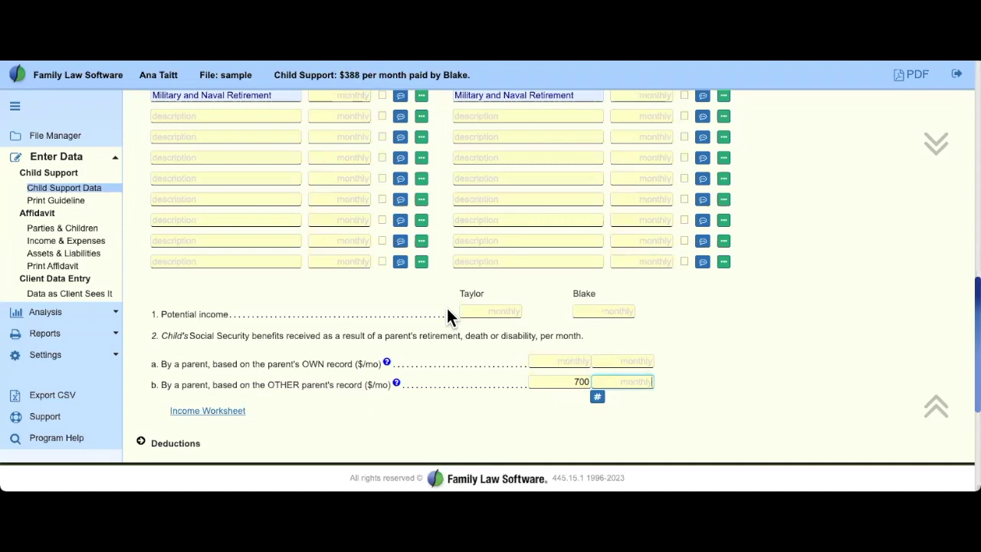
pyautogui.click(487, 389)
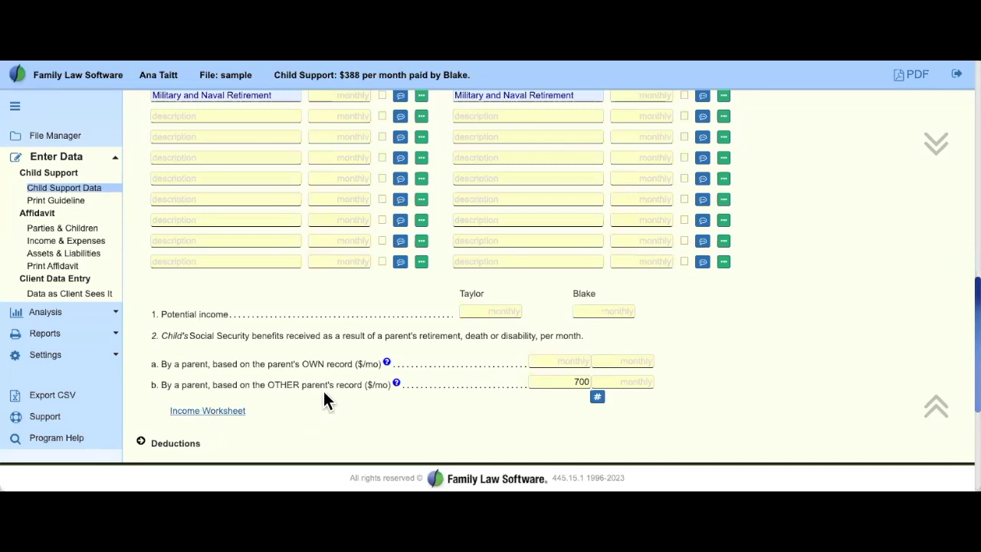
# Open the Income Worksheet and review its income lines, gross income, children's Social Security benefits and potential income
pyautogui.scroll(-1, 311, 383)
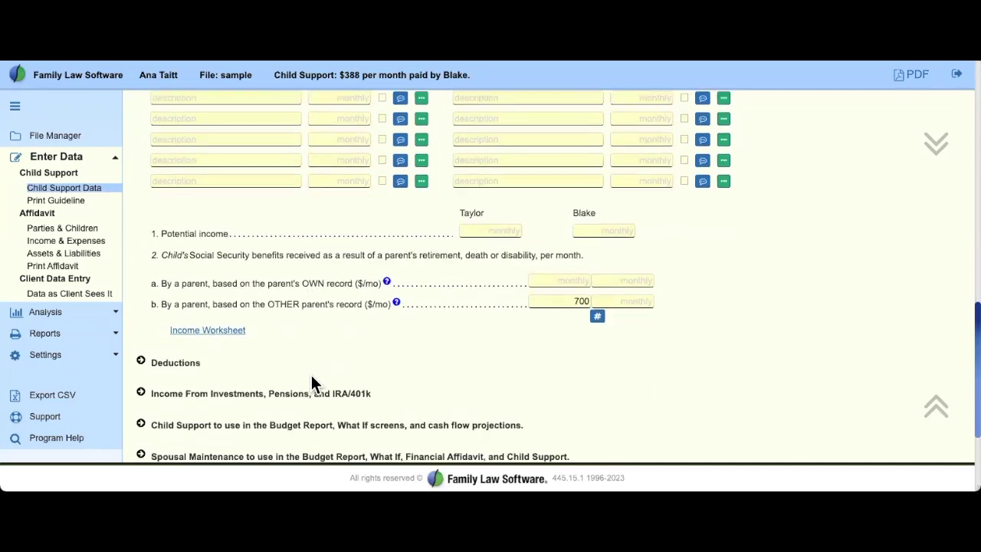
pyautogui.click(211, 331)
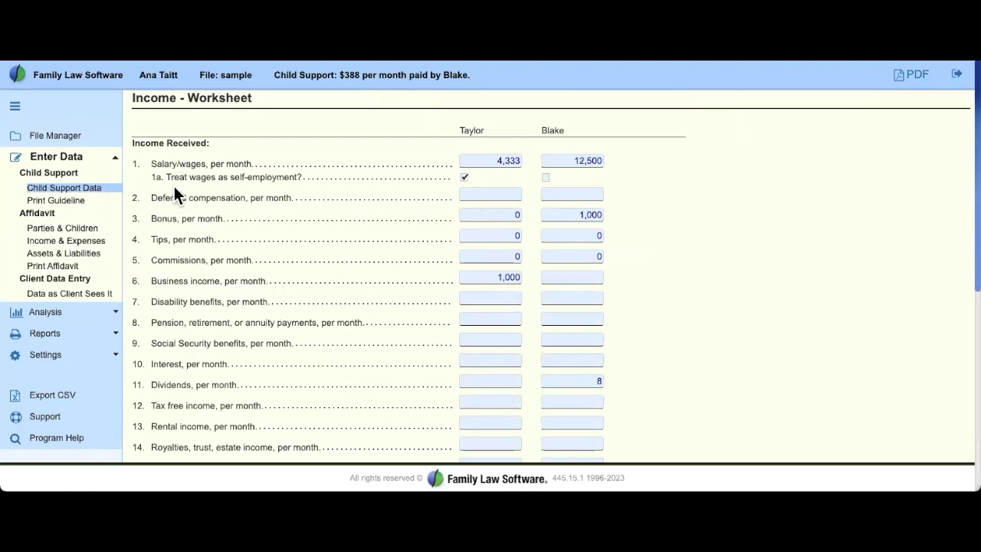
pyautogui.scroll(-2, 357, 299)
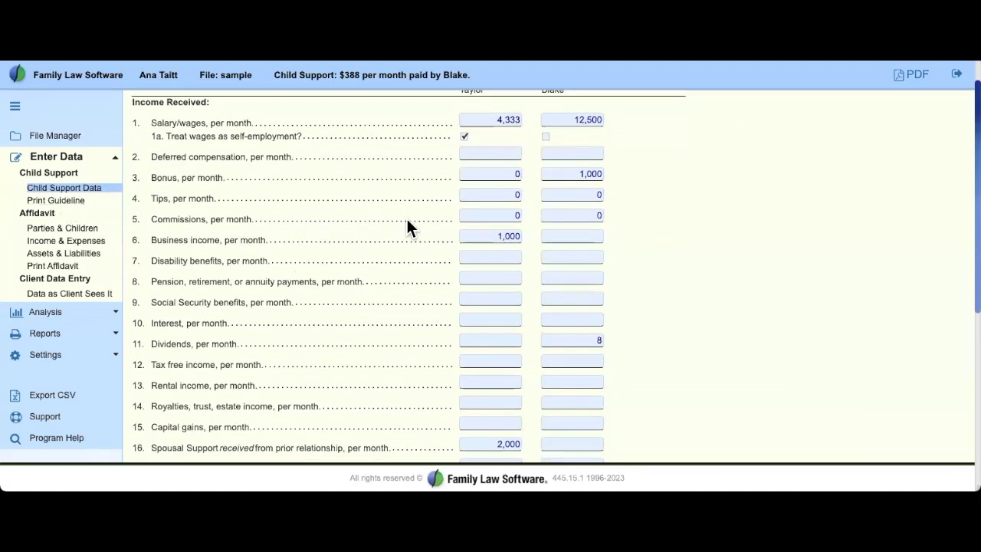
pyautogui.scroll(-1, 406, 224)
pyautogui.scroll(-10, 406, 224)
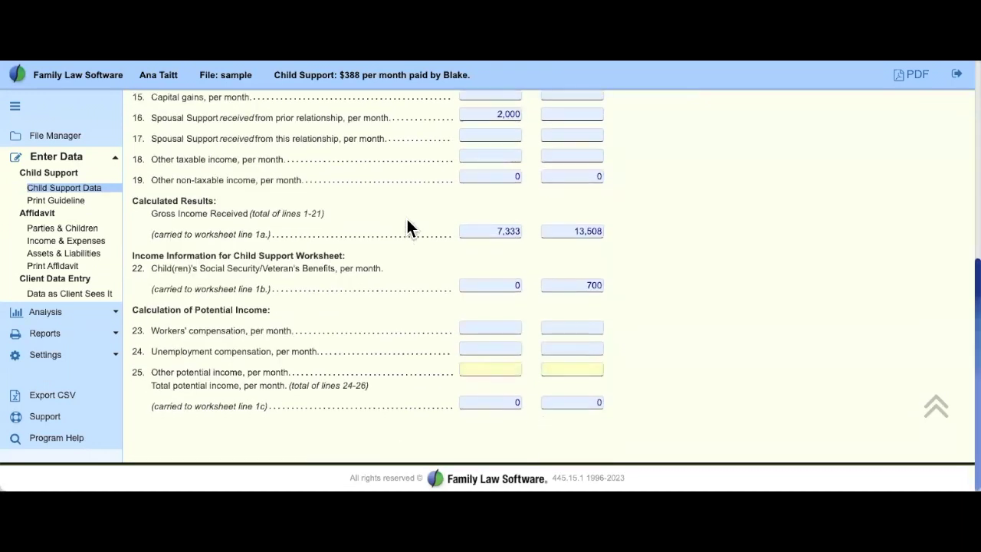
pyautogui.moveTo(271, 234); pyautogui.dragTo(212, 232)
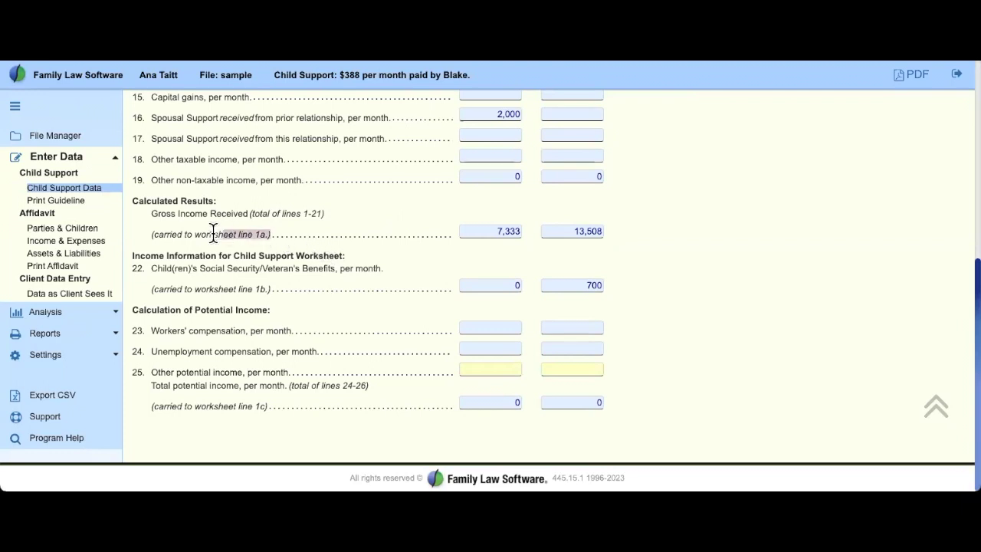
pyautogui.click(369, 236)
pyautogui.scroll(5, 370, 238)
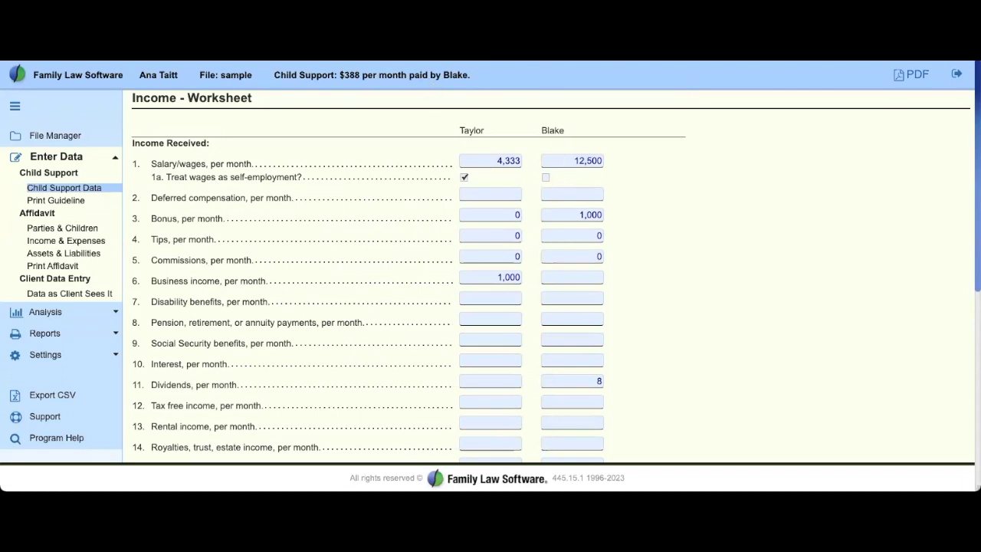
# Return from the Income Worksheet, expand the Deductions section and examine the health, dental and vision insurance expense entries for joint children
pyautogui.scroll(-15, 451, 171)
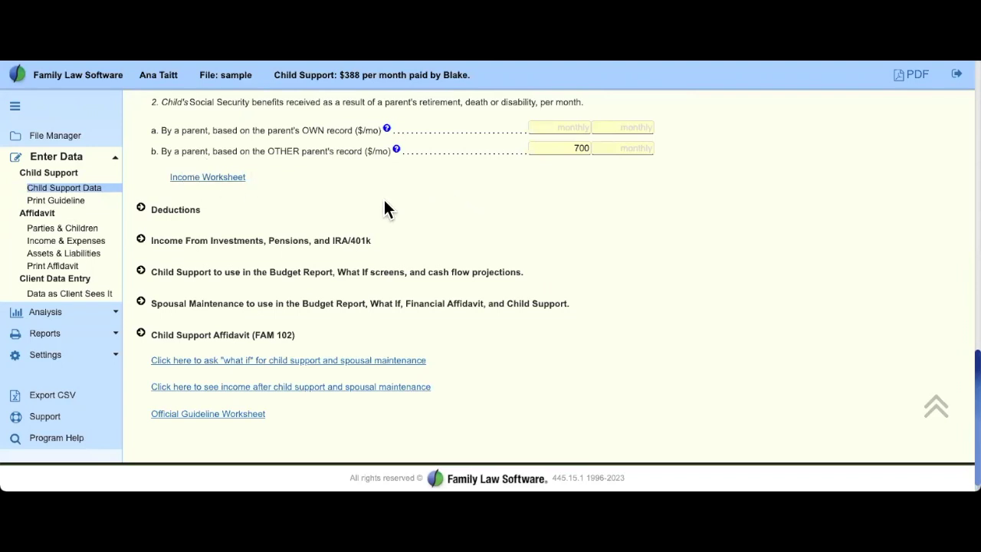
pyautogui.click(140, 207)
pyautogui.scroll(10, 411, 239)
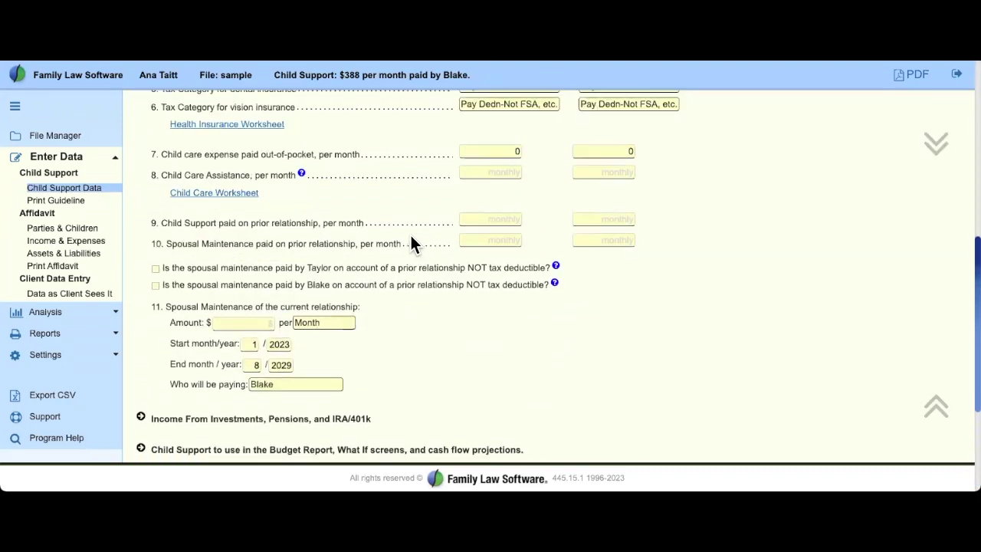
pyautogui.scroll(-1, 412, 240)
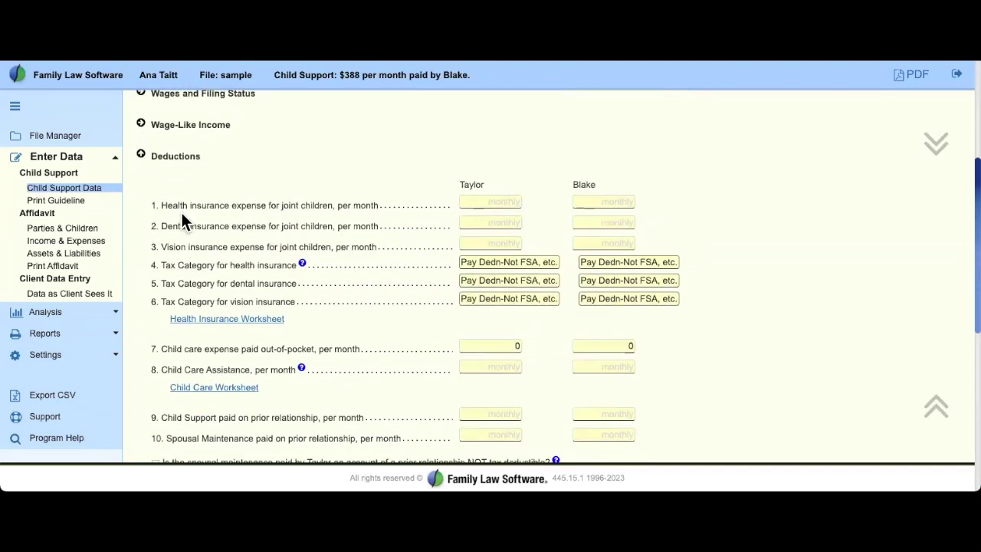
pyautogui.moveTo(154, 206); pyautogui.dragTo(367, 305)
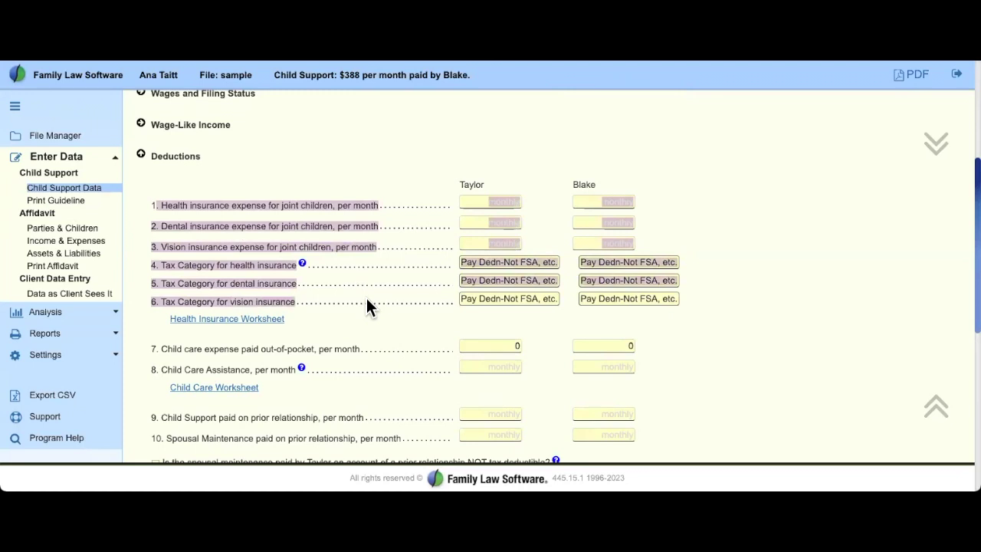
pyautogui.click(366, 294)
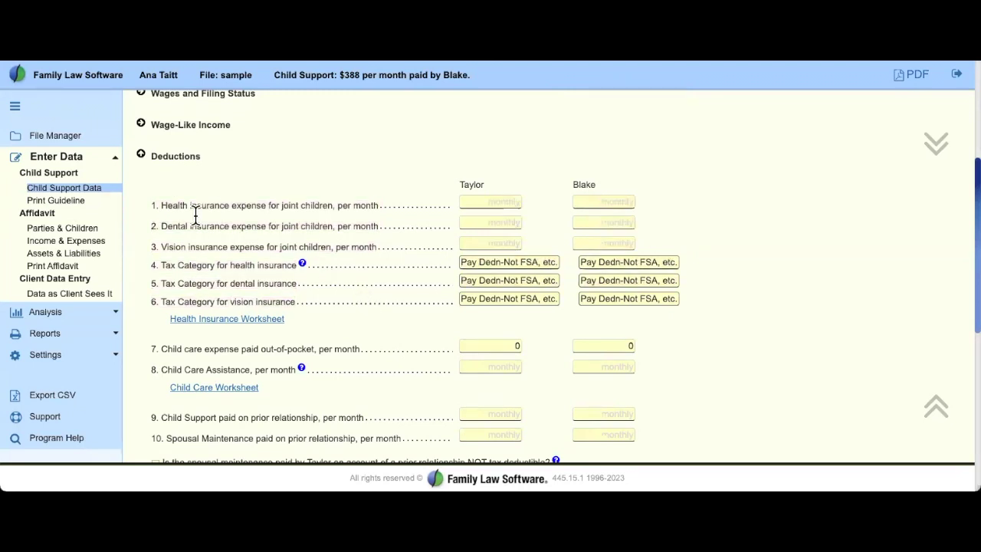
pyautogui.moveTo(153, 204)
pyautogui.mouseDown()
pyautogui.moveTo(653, 229)
pyautogui.moveTo(675, 247)
pyautogui.mouseUp()
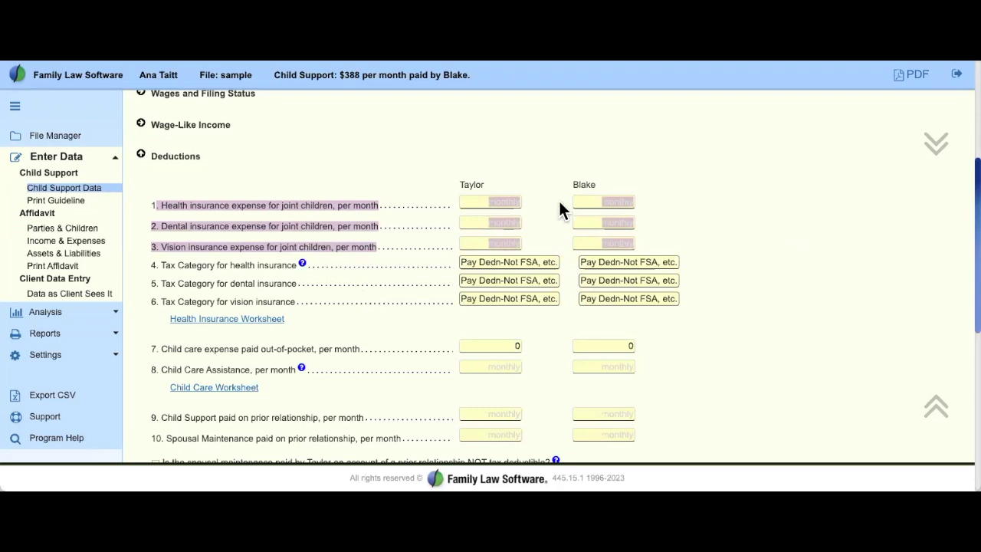
pyautogui.click(425, 183)
pyautogui.moveTo(153, 204); pyautogui.dragTo(689, 246)
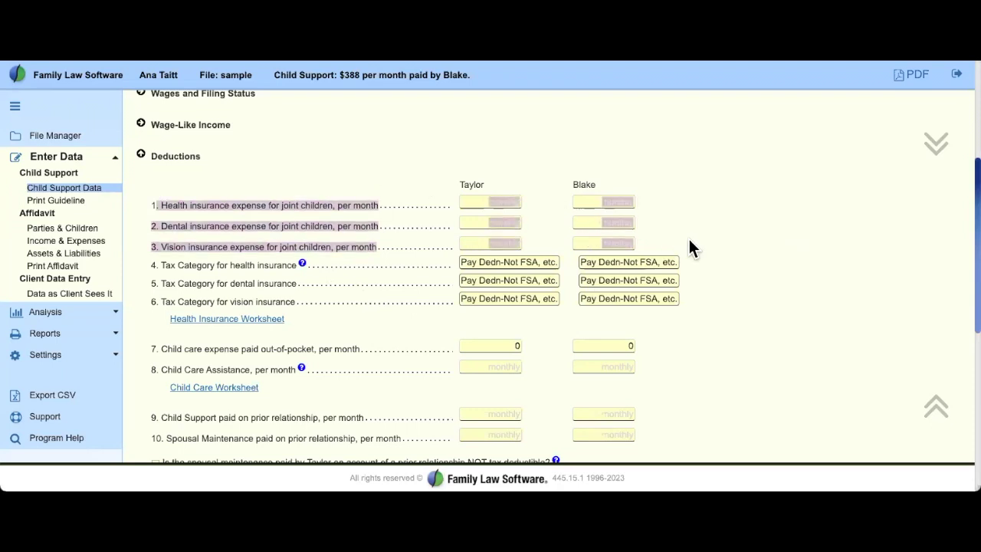
pyautogui.click(300, 245)
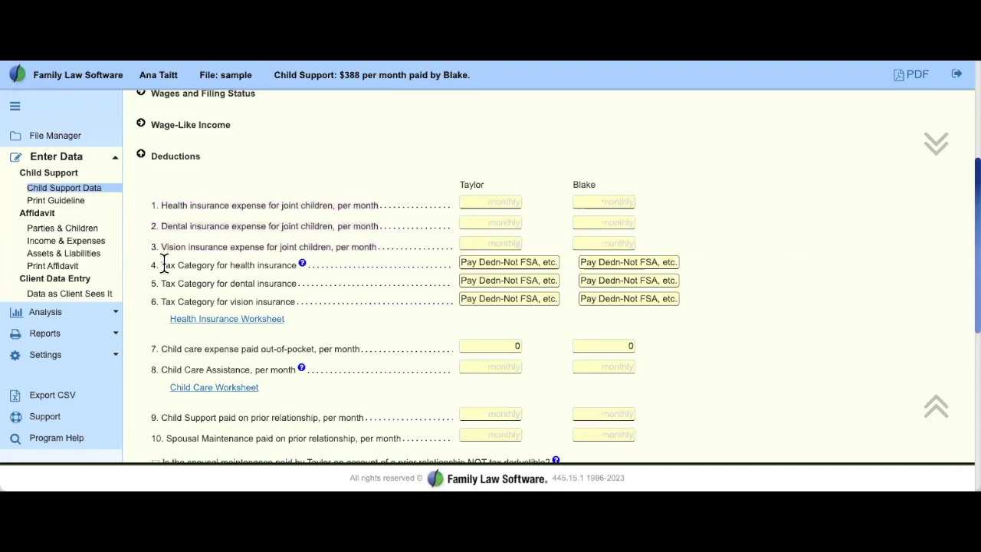
# Examine the insurance tax category lines and view the category choices for the first parent's health insurance
pyautogui.moveTo(163, 264); pyautogui.dragTo(350, 306)
pyautogui.click(560, 334)
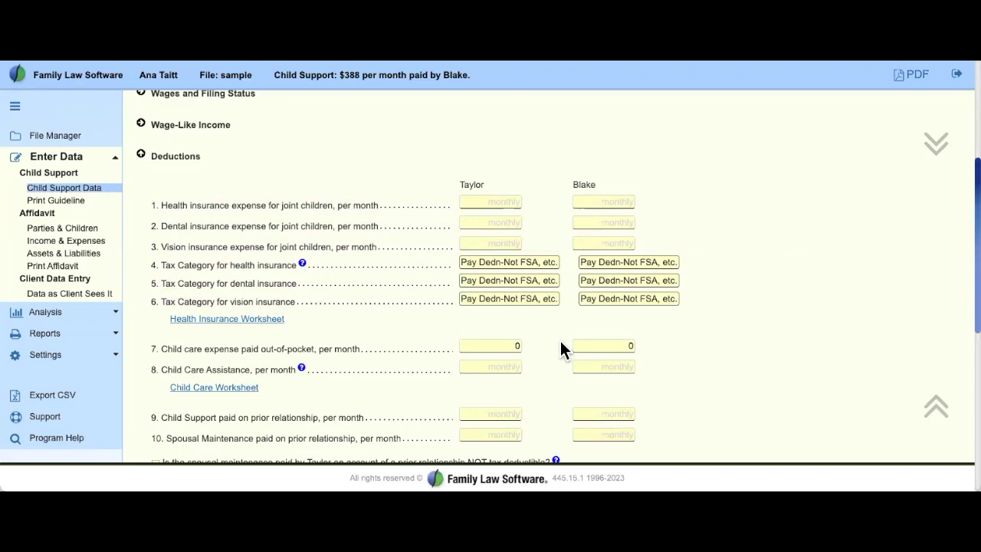
pyautogui.click(540, 263)
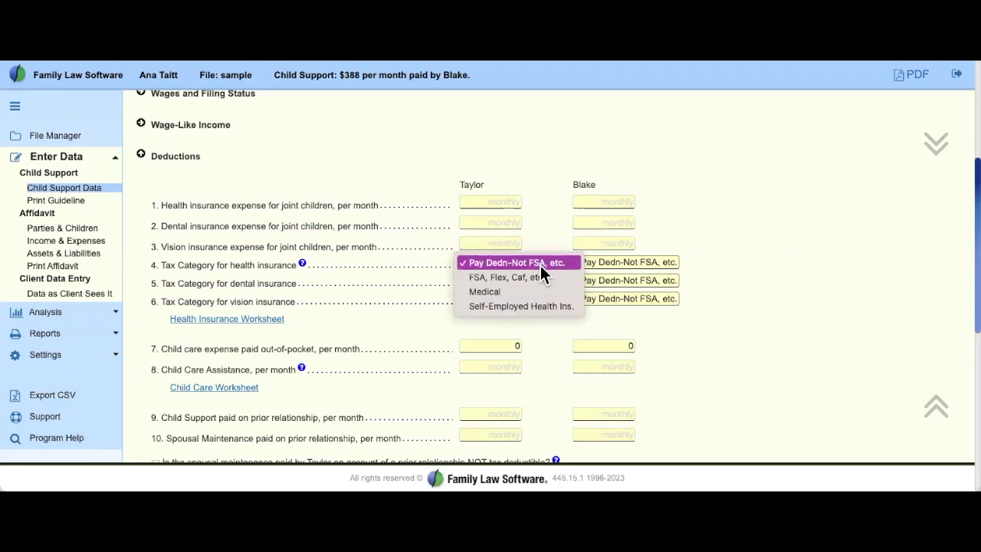
pyautogui.click(546, 253)
pyautogui.click(420, 270)
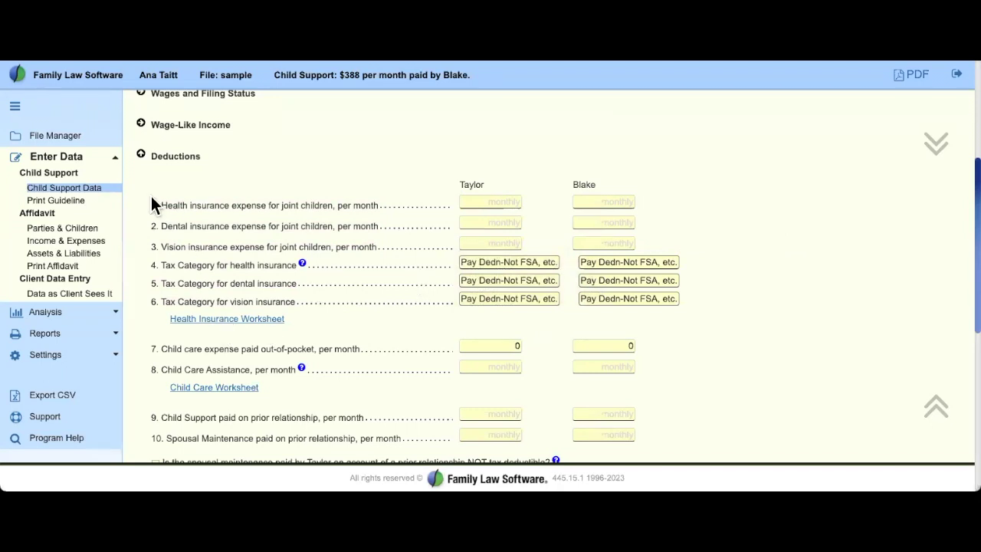
# Open the Health Insurance Worksheet and examine the options for pro-rating the family plan and entering the children's insurance expenses directly
pyautogui.moveTo(154, 202); pyautogui.dragTo(308, 205)
pyautogui.click(299, 333)
pyautogui.click(209, 320)
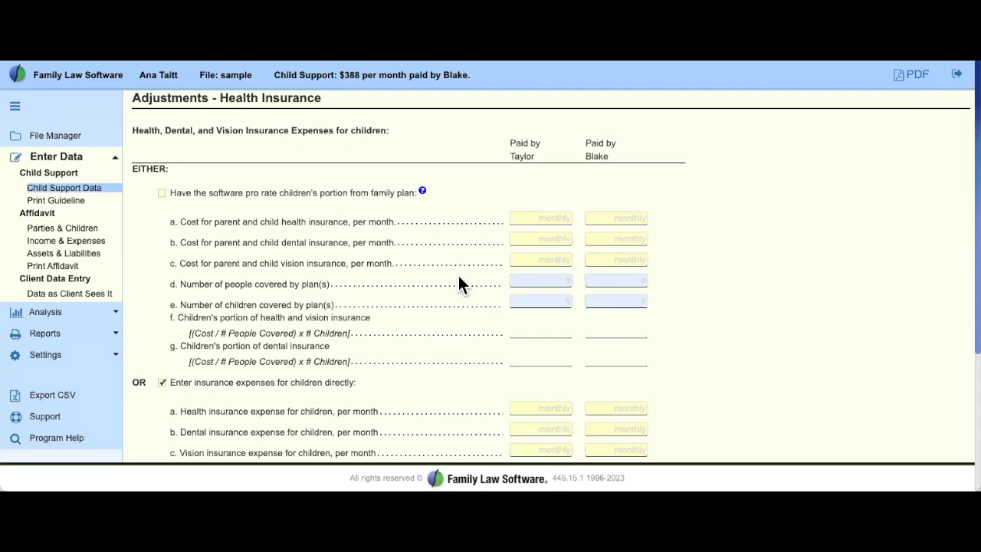
pyautogui.moveTo(253, 192); pyautogui.dragTo(396, 220)
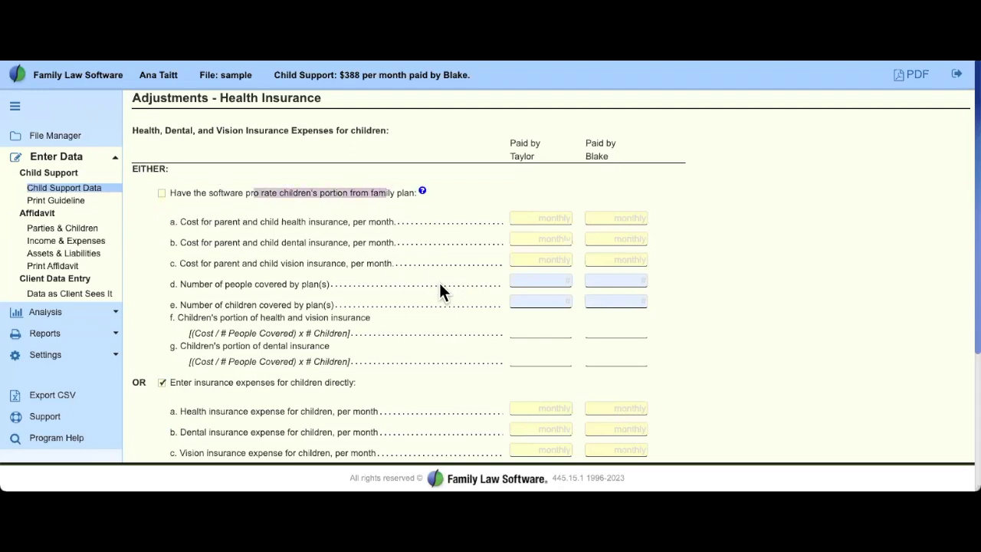
pyautogui.scroll(-4, 439, 279)
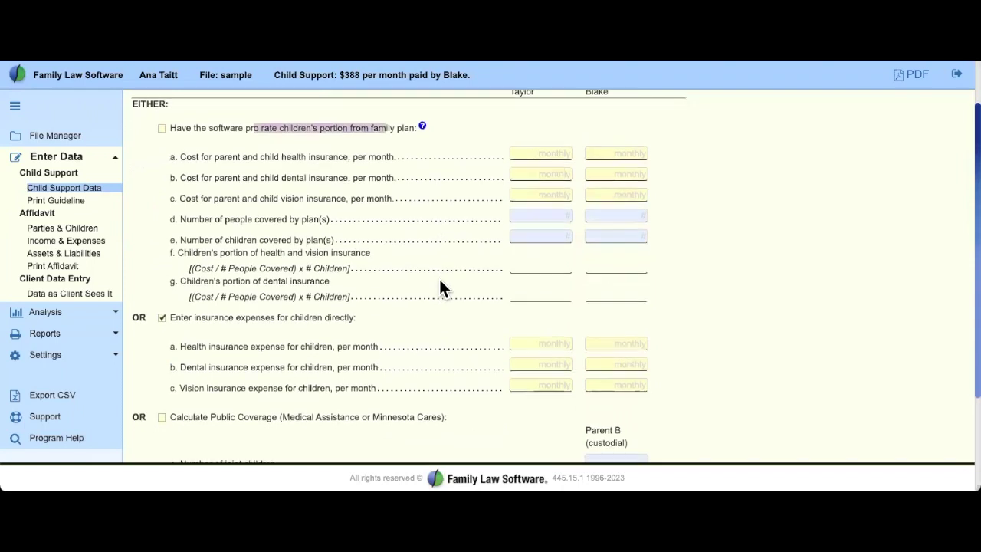
pyautogui.moveTo(171, 248); pyautogui.dragTo(381, 315)
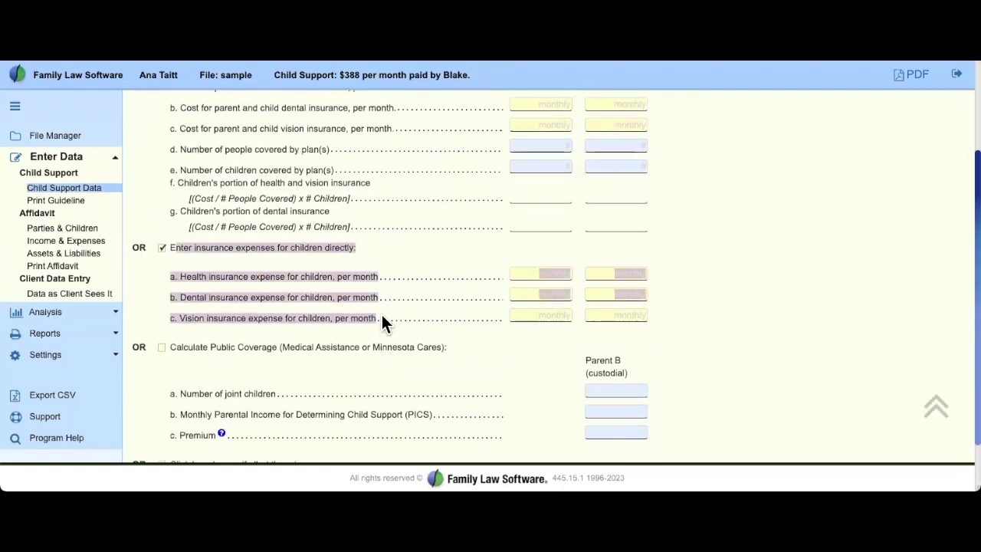
# Review the public coverage and no-coverage alternatives on the Health Insurance Worksheet, comparing them with the other ways of entering insurance
pyautogui.click(250, 267)
pyautogui.scroll(-2, 253, 266)
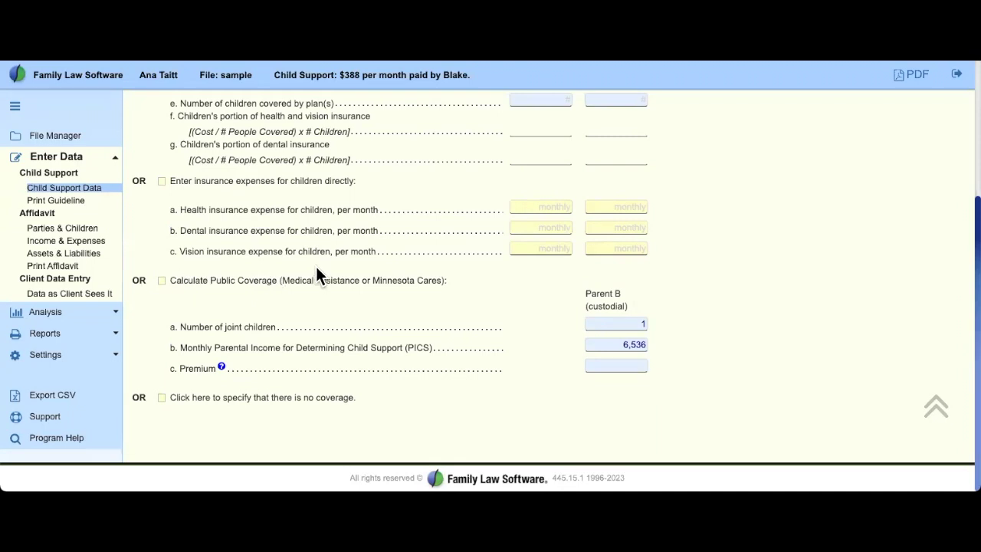
pyautogui.scroll(5, 316, 275)
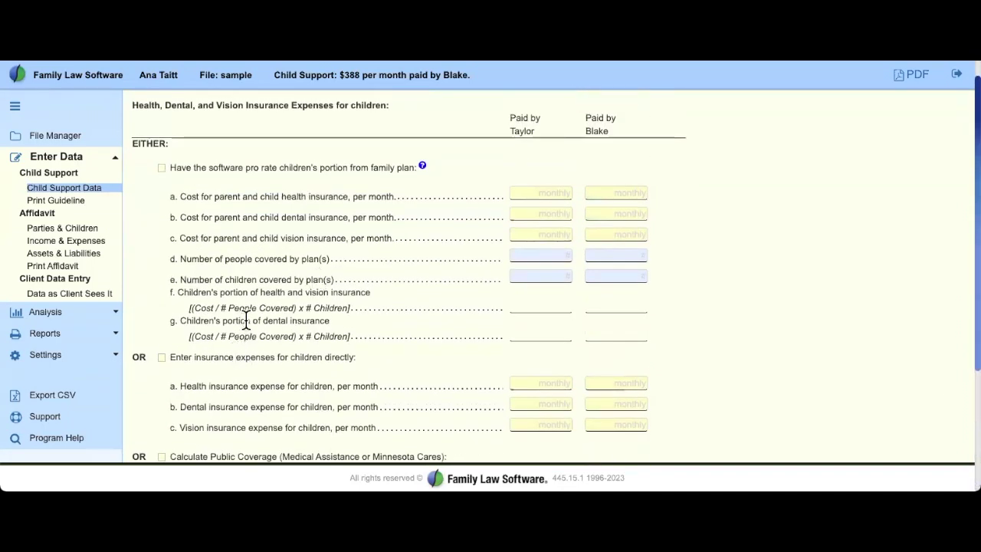
pyautogui.scroll(-3, 236, 355)
pyautogui.moveTo(135, 264)
pyautogui.mouseDown()
pyautogui.moveTo(376, 267)
pyautogui.moveTo(718, 334)
pyautogui.mouseUp()
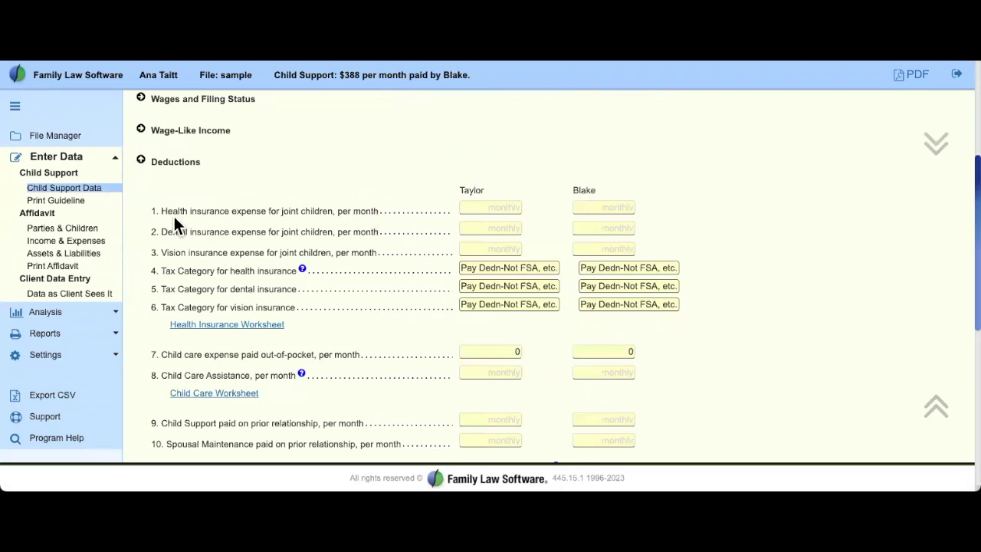
# Return to Deductions and examine the insurance expense, out-of-pocket child care expense and Child Care Assistance entries
pyautogui.moveTo(162, 211)
pyautogui.mouseDown()
pyautogui.moveTo(465, 214)
pyautogui.moveTo(721, 262)
pyautogui.mouseUp()
pyautogui.click(878, 283)
pyautogui.scroll(-1, 329, 299)
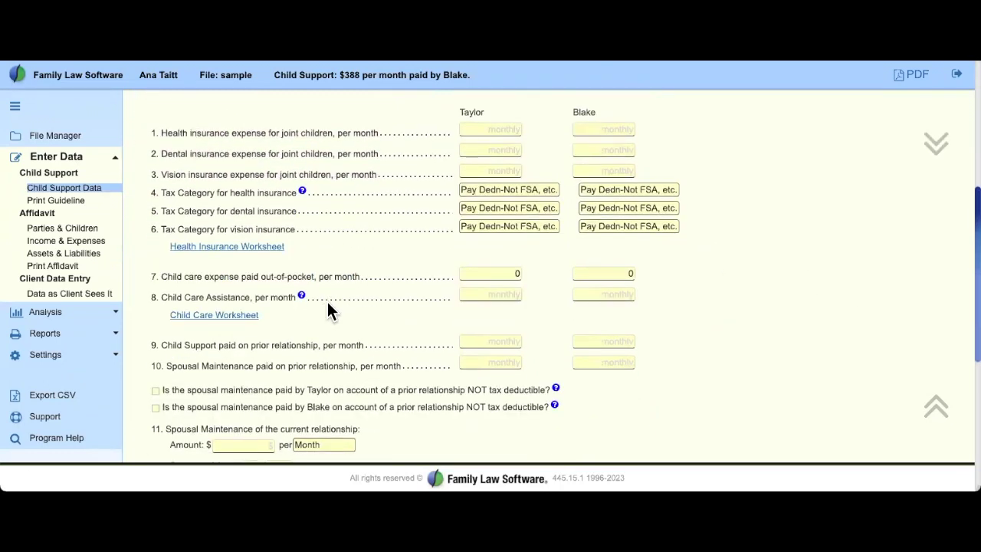
pyautogui.moveTo(375, 278); pyautogui.dragTo(174, 276)
pyautogui.click(152, 286)
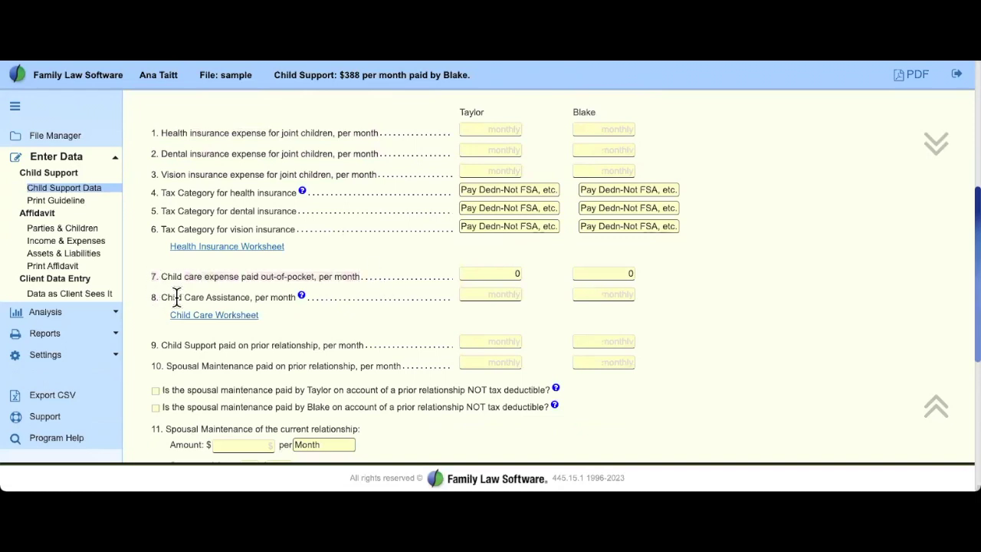
pyautogui.moveTo(277, 298); pyautogui.dragTo(153, 297)
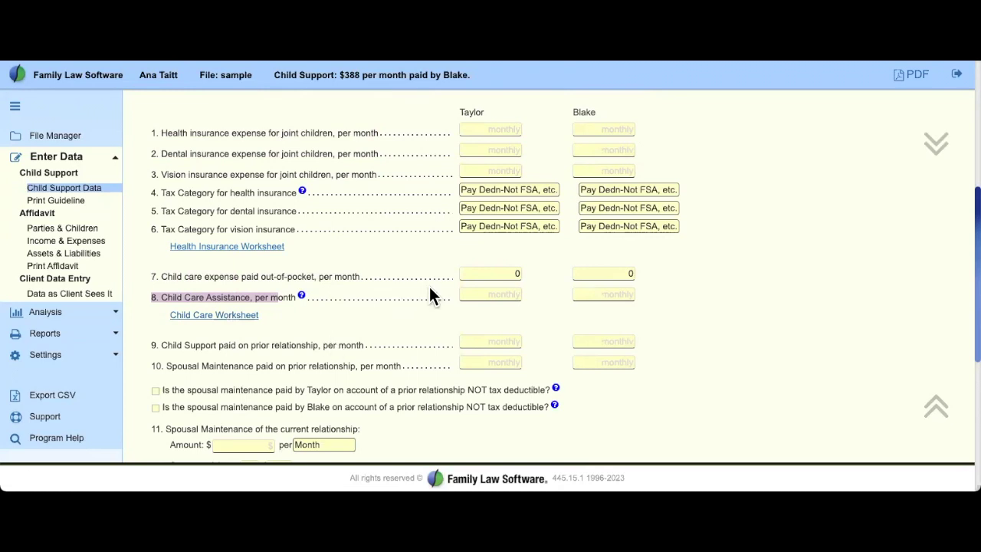
pyautogui.scroll(-1, 437, 291)
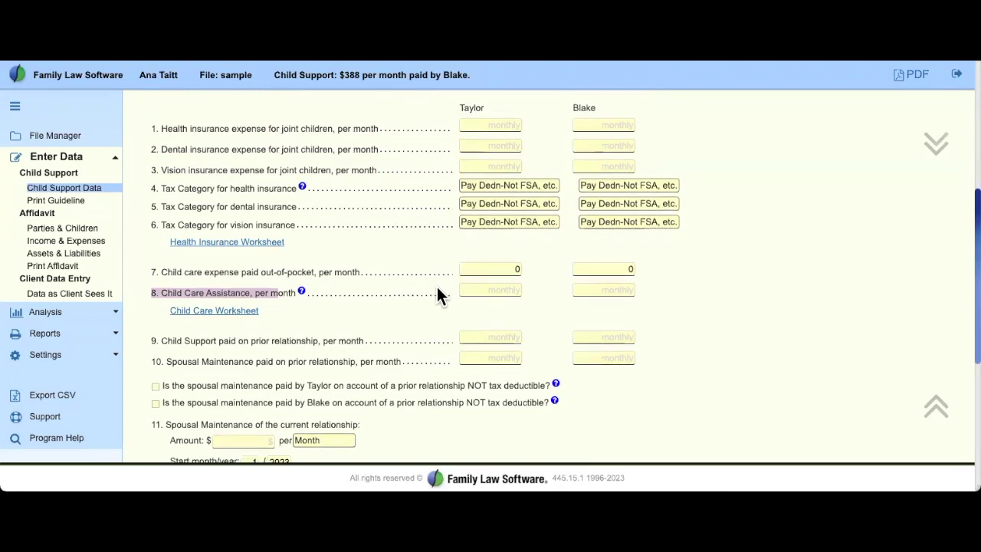
pyautogui.click(201, 307)
# Examine the child support and spousal maintenance paid on a prior relationship, including the tax deductibility options
pyautogui.moveTo(151, 309); pyautogui.dragTo(422, 326)
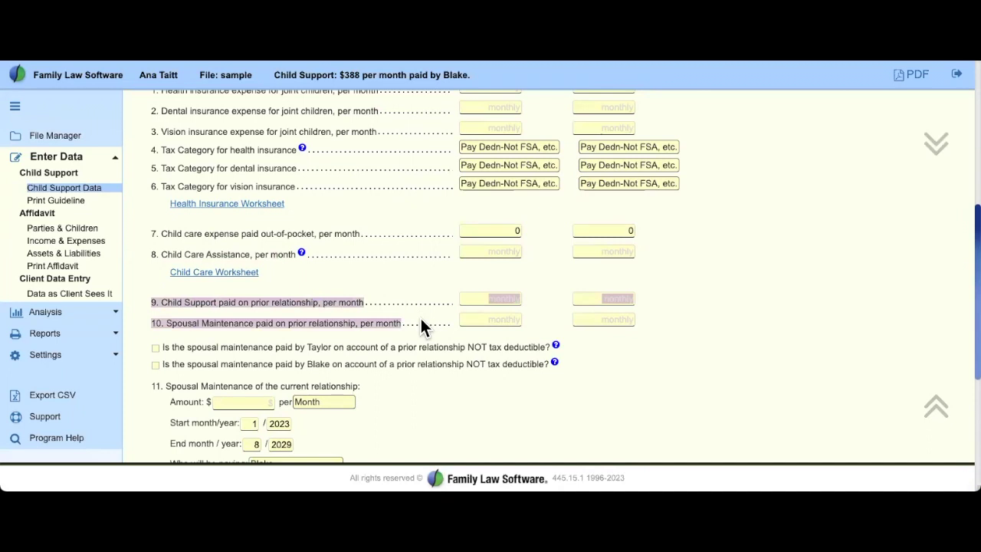
pyautogui.click(395, 315)
pyautogui.moveTo(153, 305); pyautogui.dragTo(420, 335)
pyautogui.click(422, 323)
pyautogui.scroll(-2, 423, 323)
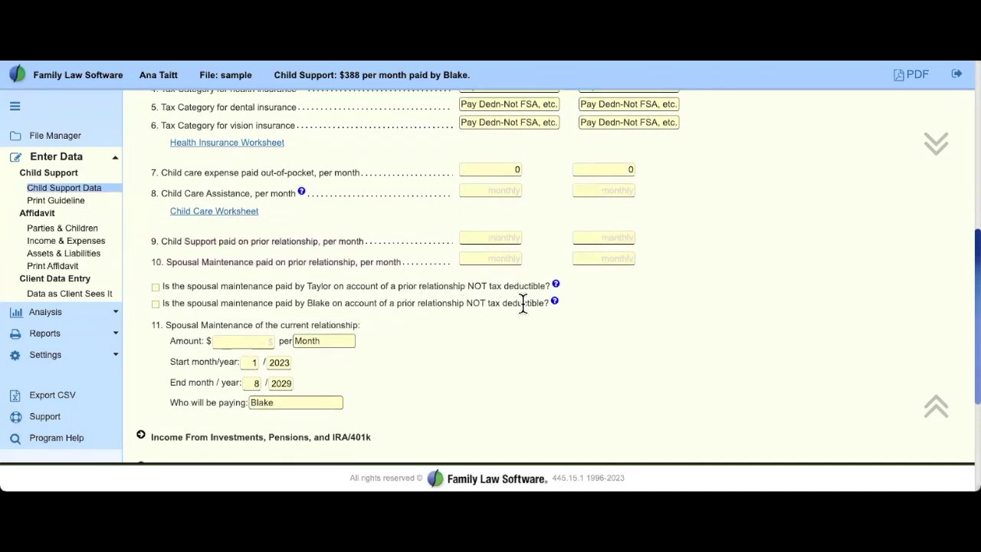
# Examine the current relationship's spousal maintenance entries for amount, start and end dates, and paying parent
pyautogui.scroll(-1, 525, 304)
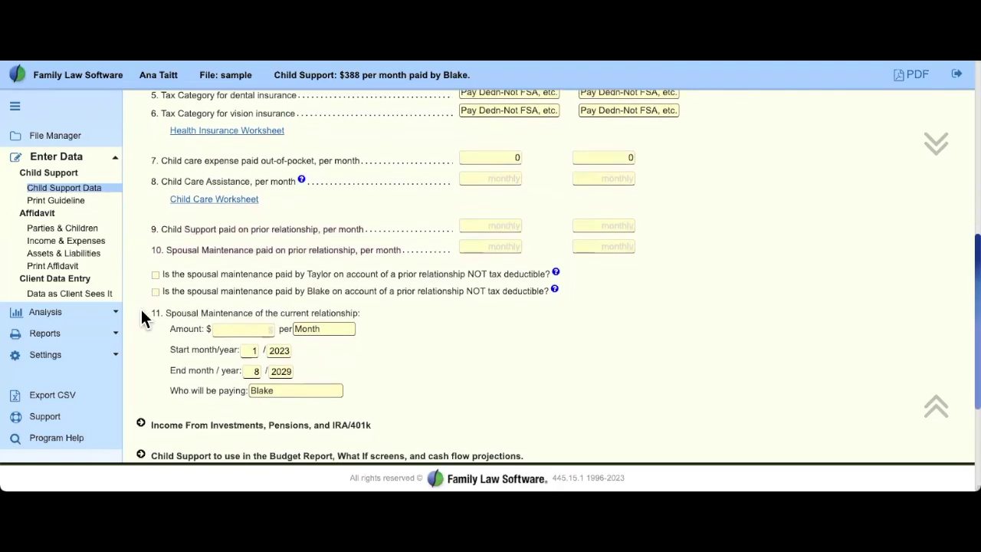
pyautogui.moveTo(156, 313); pyautogui.dragTo(419, 416)
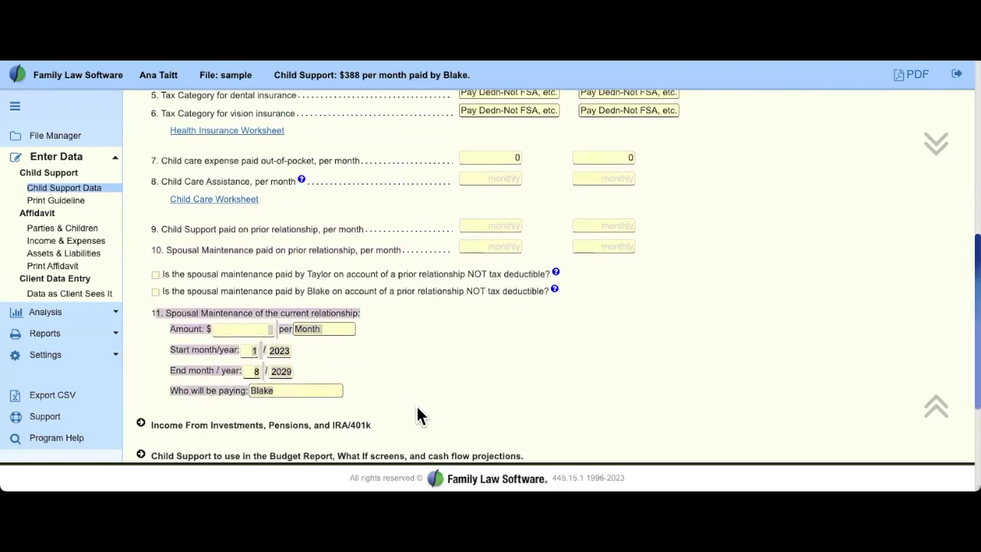
pyautogui.click(258, 313)
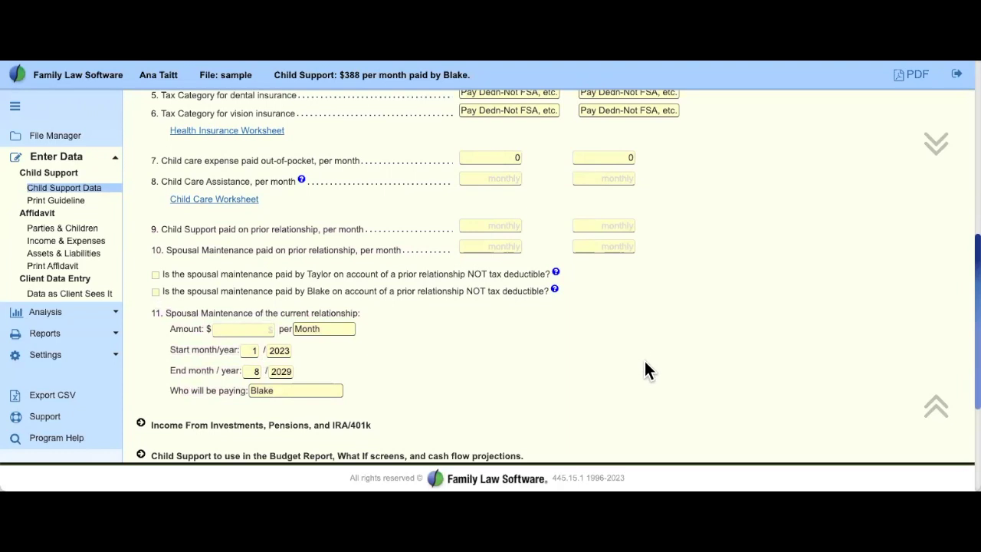
# Look over the remaining collapsed sections and locate Income From Investments, Pensions, and IRA/401k
pyautogui.scroll(-1, 644, 361)
pyautogui.scroll(-2, 650, 360)
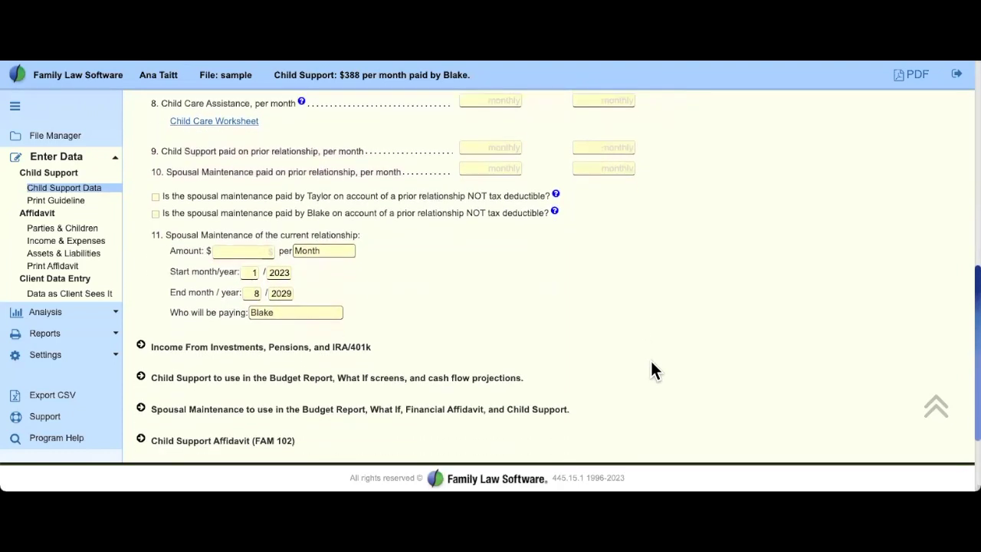
pyautogui.scroll(-1, 636, 364)
pyautogui.moveTo(372, 317); pyautogui.dragTo(149, 317)
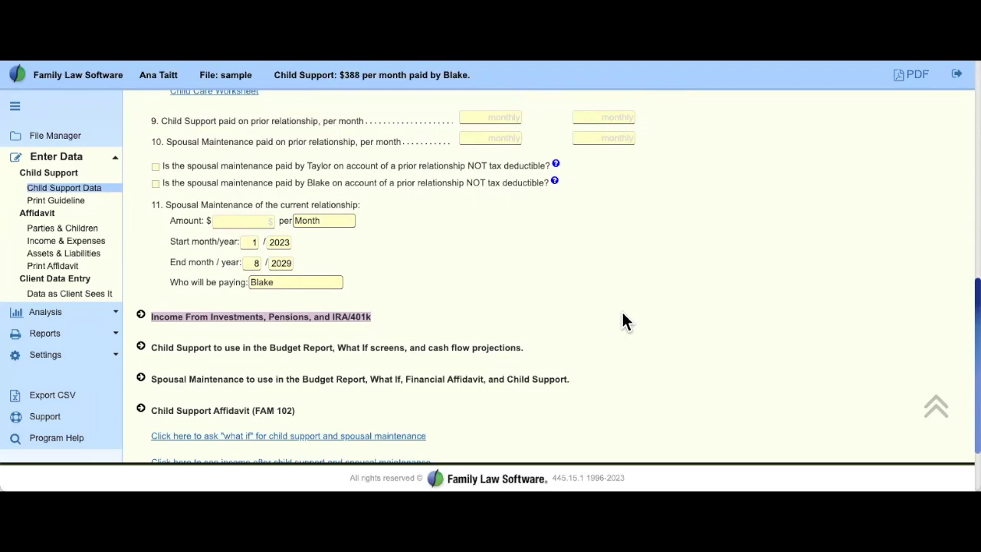
# Open the support graphs and examine the chart comparing each party's gross income with income after child support, spousal maintenance and taxes
pyautogui.click(457, 322)
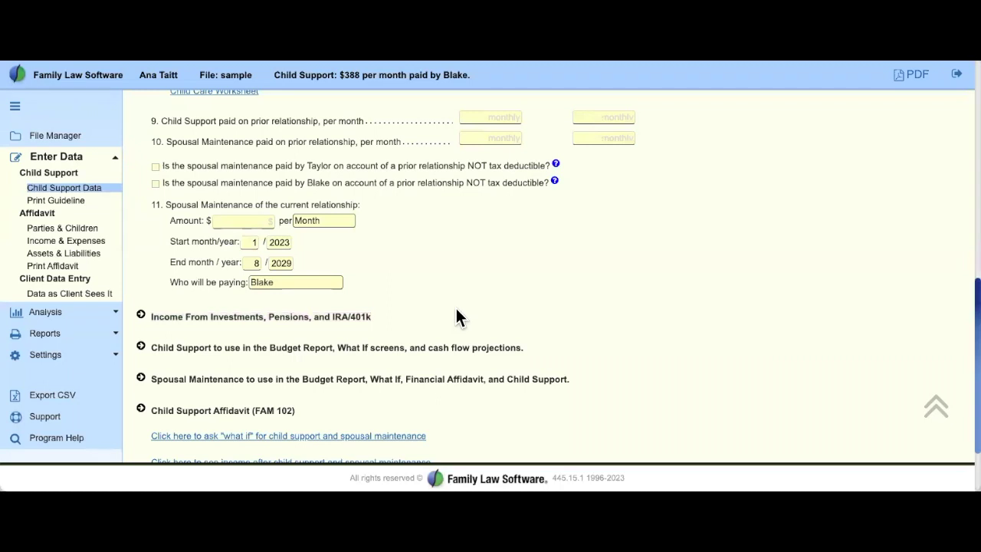
pyautogui.scroll(6, 458, 317)
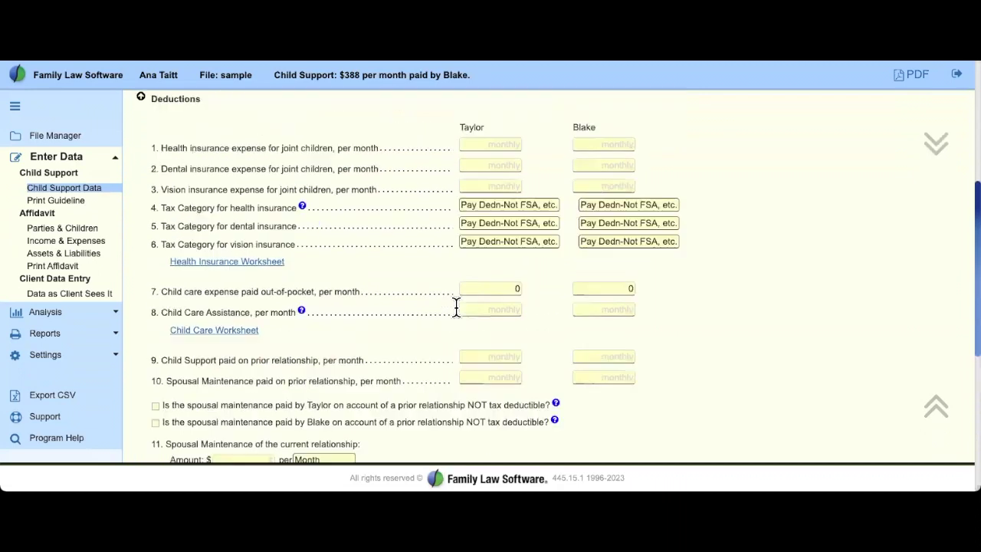
pyautogui.scroll(1, 457, 317)
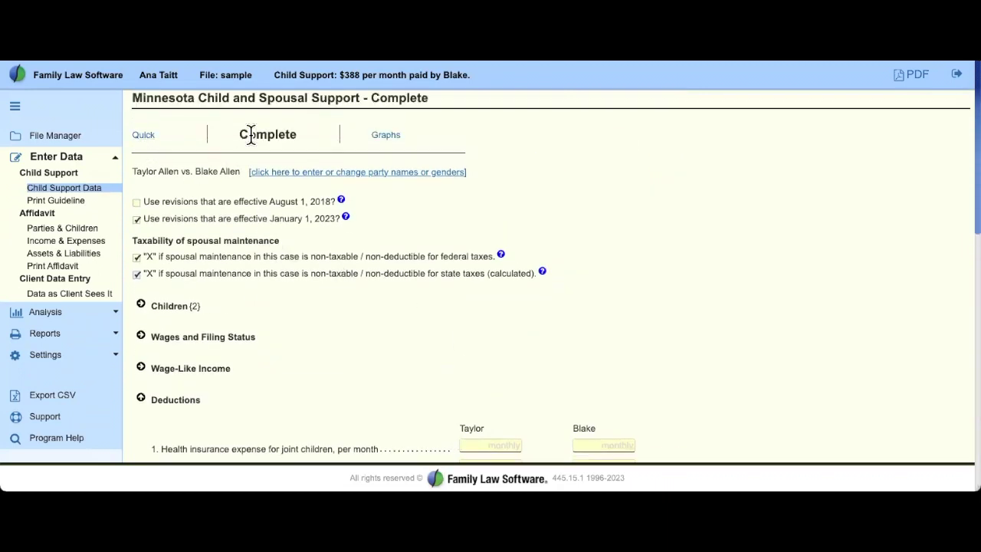
pyautogui.click(388, 133)
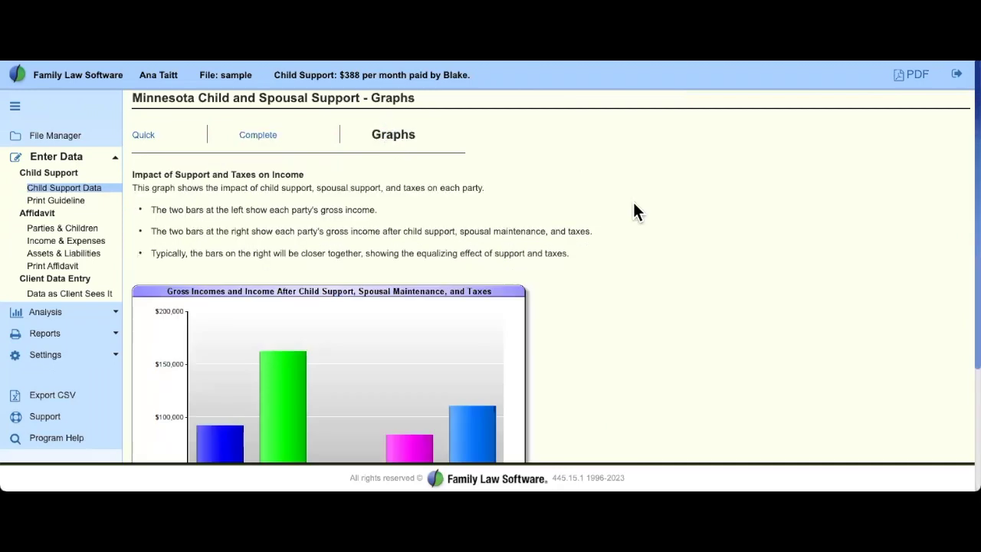
pyautogui.click(411, 134)
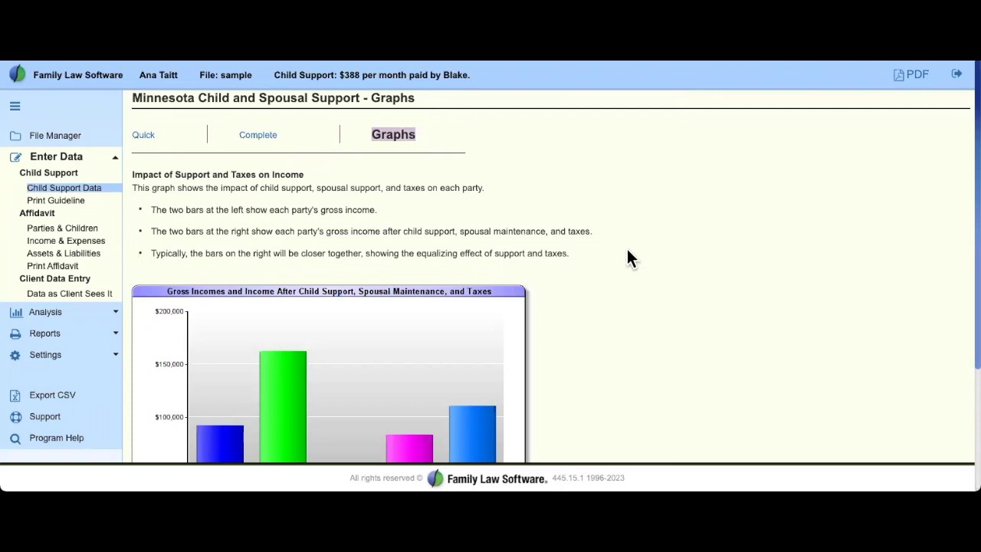
pyautogui.scroll(-2, 683, 325)
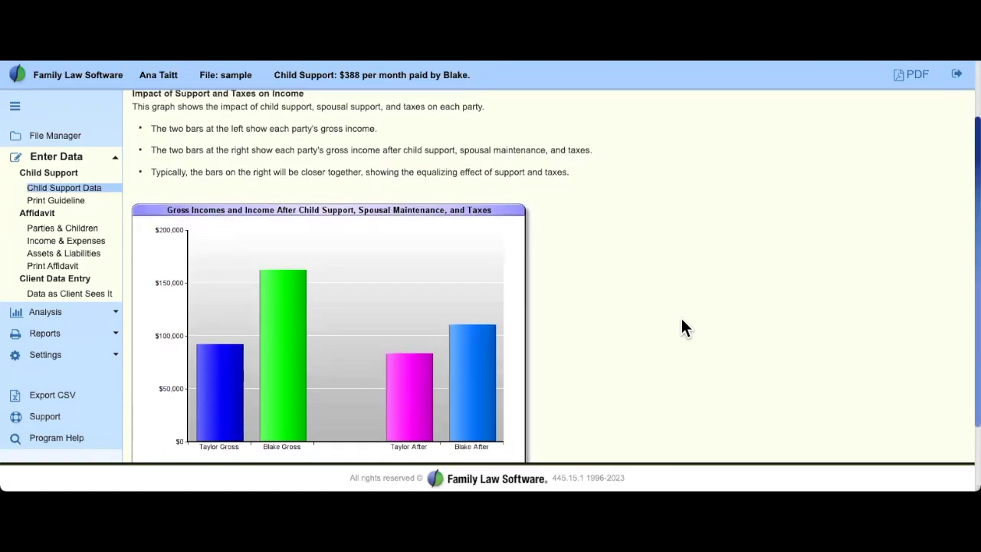
pyautogui.scroll(-1, 682, 325)
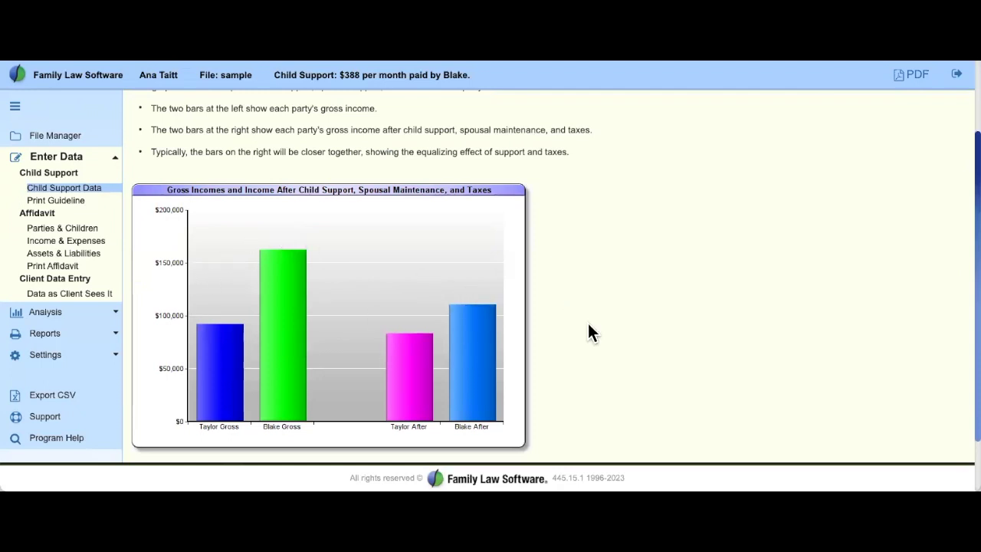
pyautogui.scroll(-2, 588, 354)
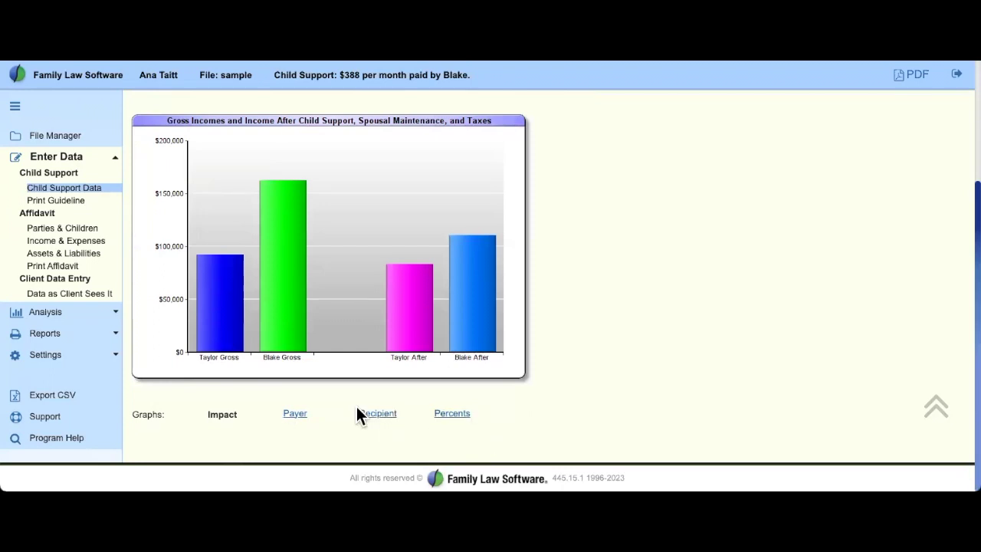
# Examine the Payer graph's breakdown of child support, taxes and amount remaining
pyautogui.click(297, 414)
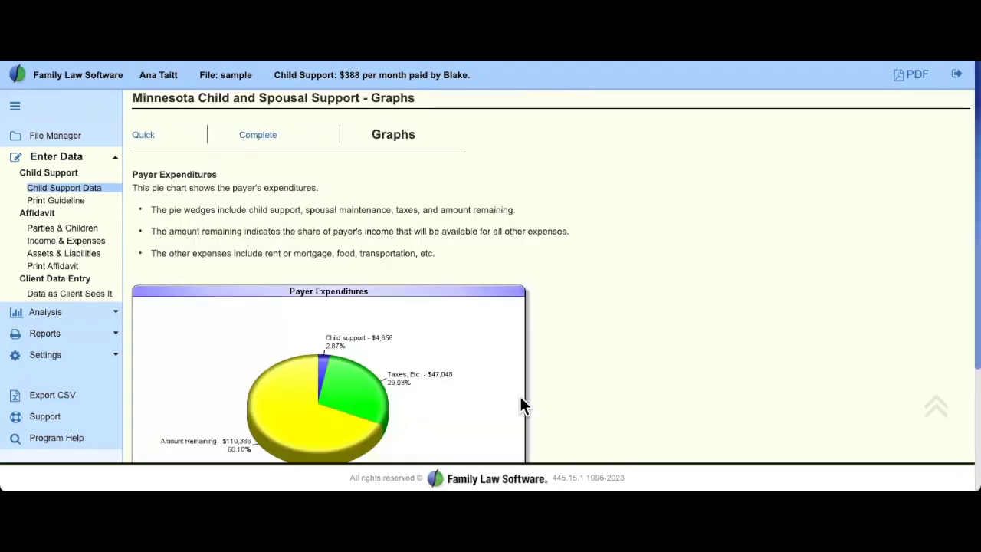
pyautogui.scroll(-2, 529, 396)
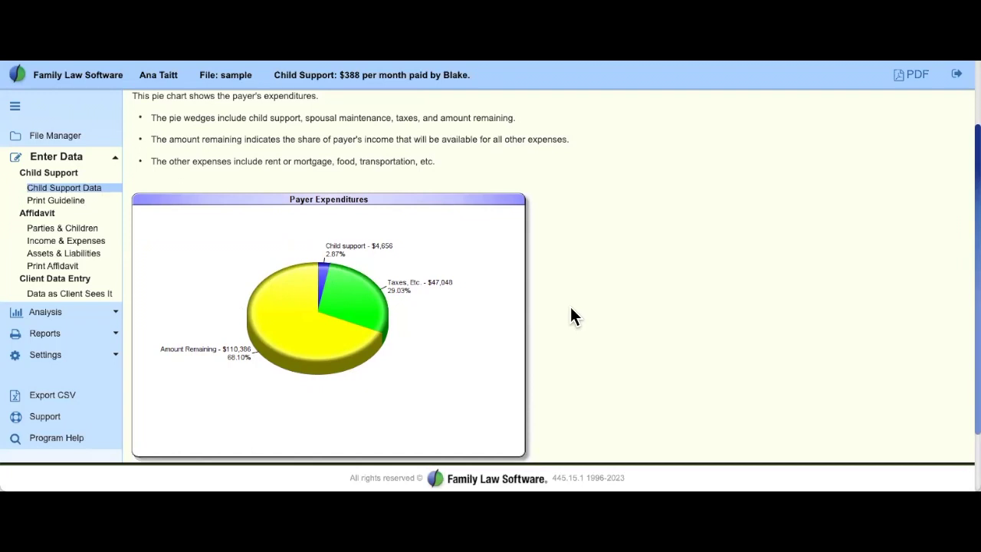
pyautogui.scroll(3, 576, 310)
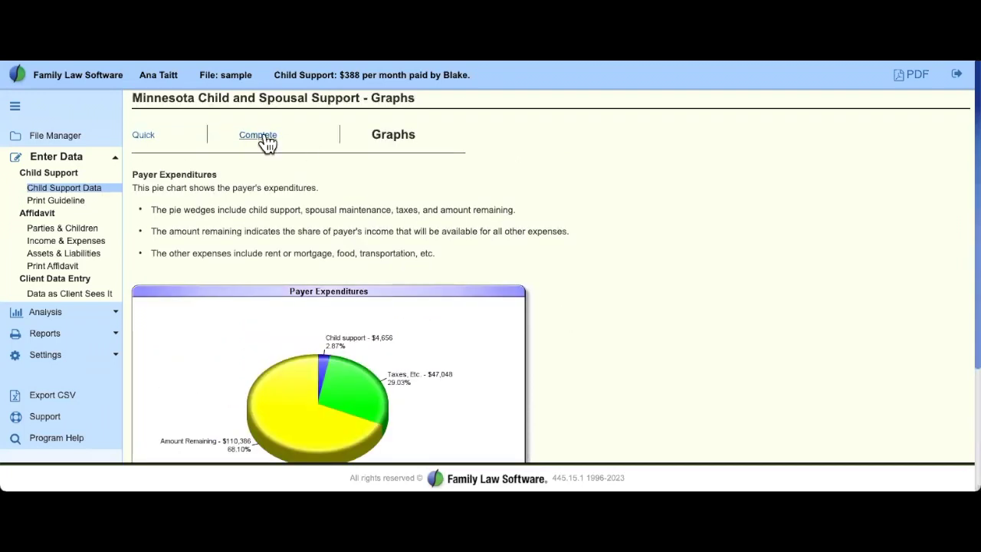
# Return to the Complete view's Wage-Like Income and clear the first parent's child Social Security benefit based on the OTHER parent's record
pyautogui.click(265, 137)
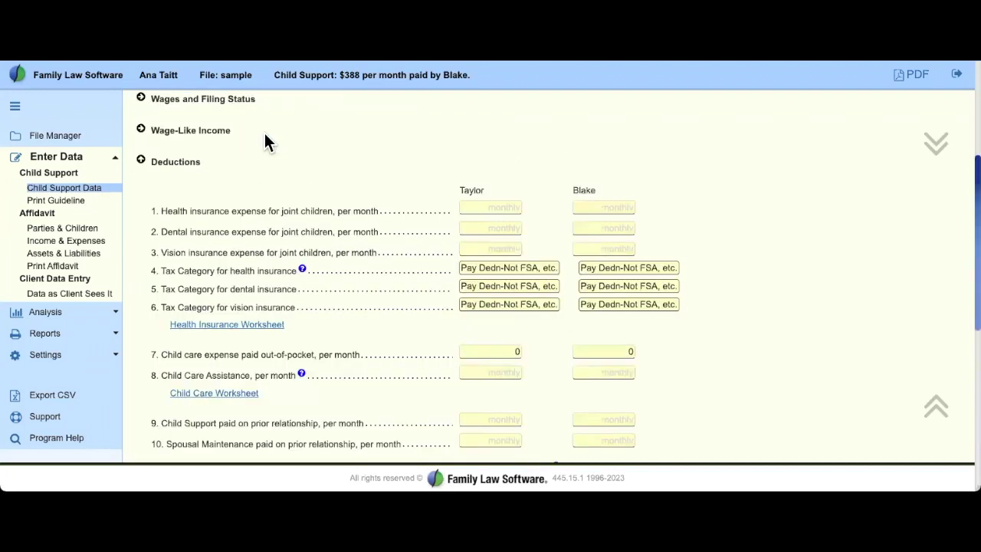
pyautogui.click(141, 130)
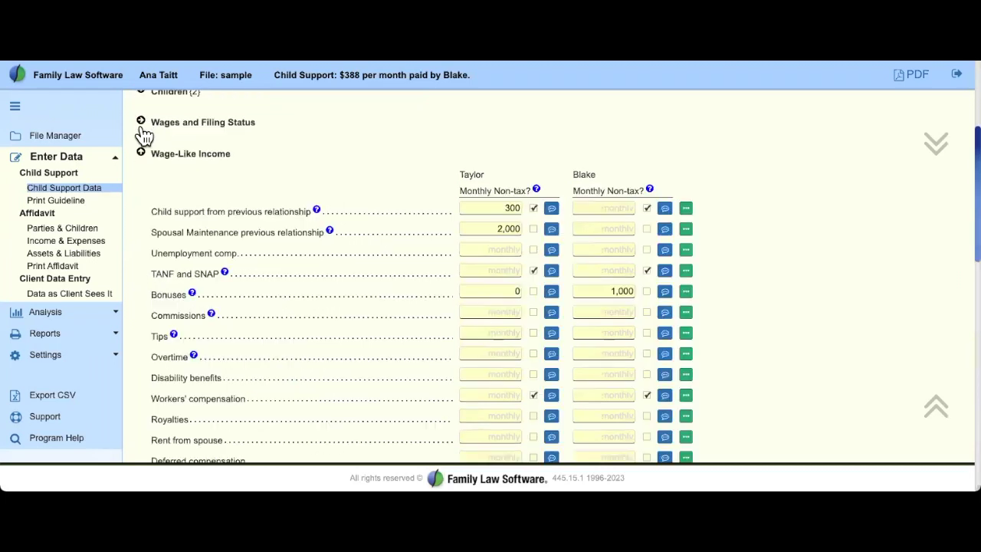
pyautogui.scroll(-6, 324, 221)
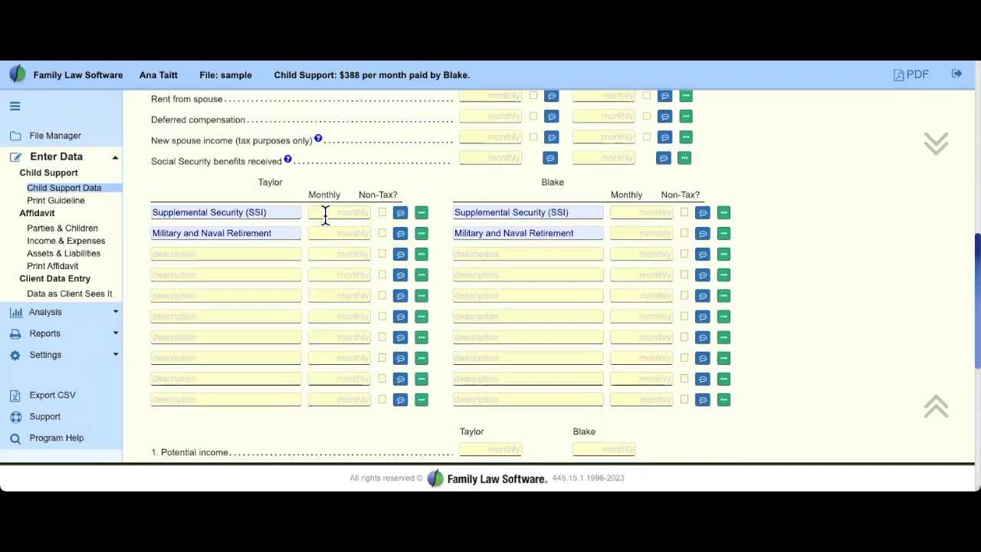
pyautogui.scroll(-1, 325, 216)
pyautogui.click(585, 376)
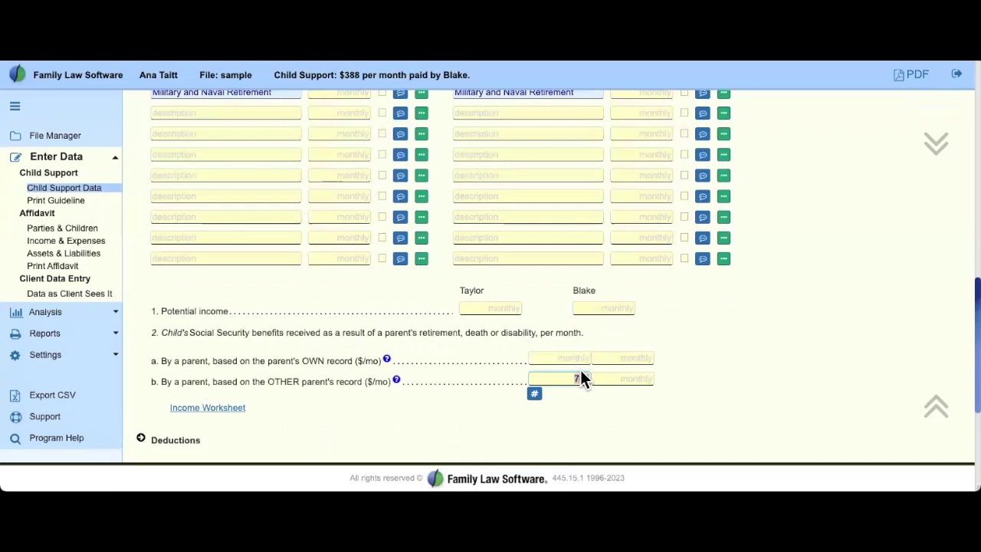
pyautogui.press('BackSpace')
pyautogui.press('Tab')
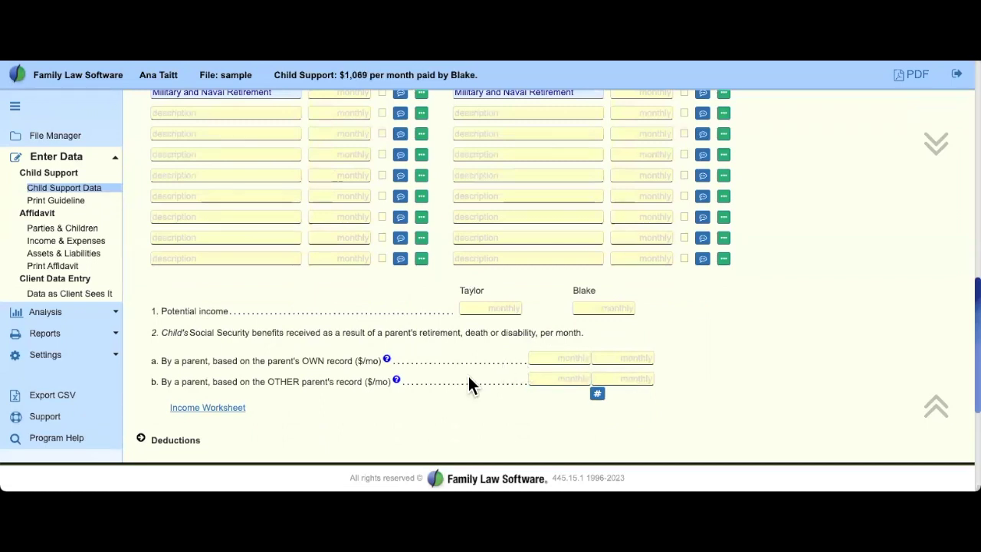
# Collapse the Wage-Like Income section and check the recalculated monthly child support and its payer
pyautogui.scroll(10, 468, 377)
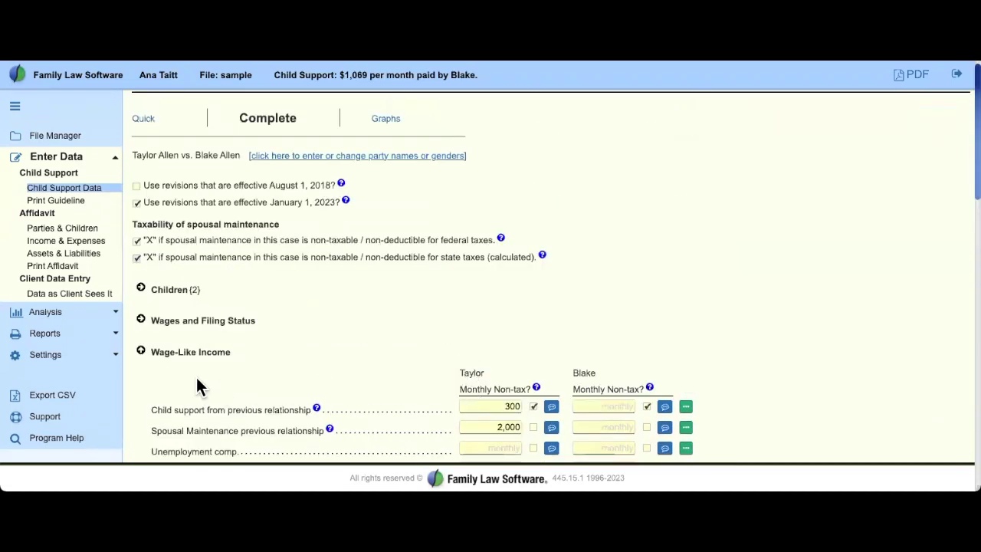
pyautogui.click(141, 351)
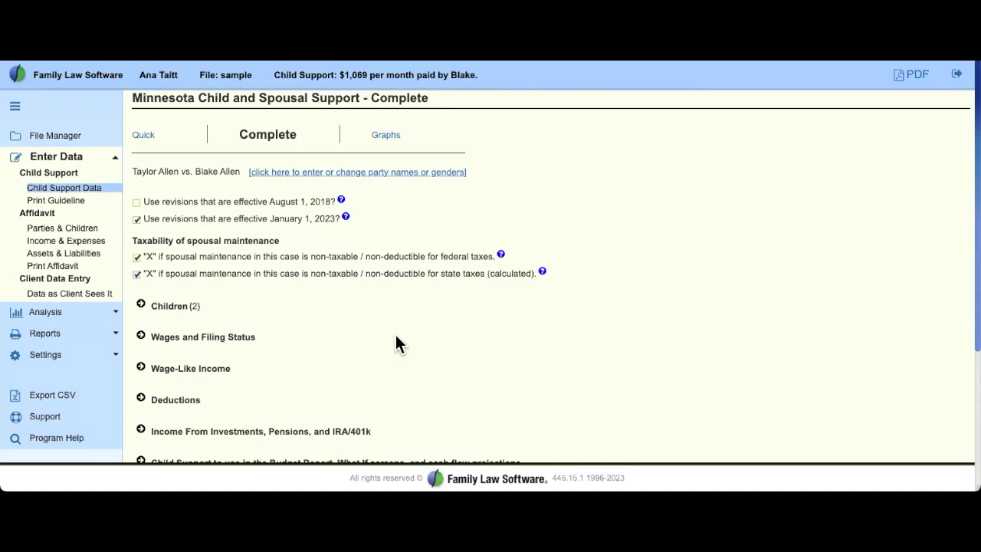
pyautogui.moveTo(273, 75); pyautogui.dragTo(482, 75)
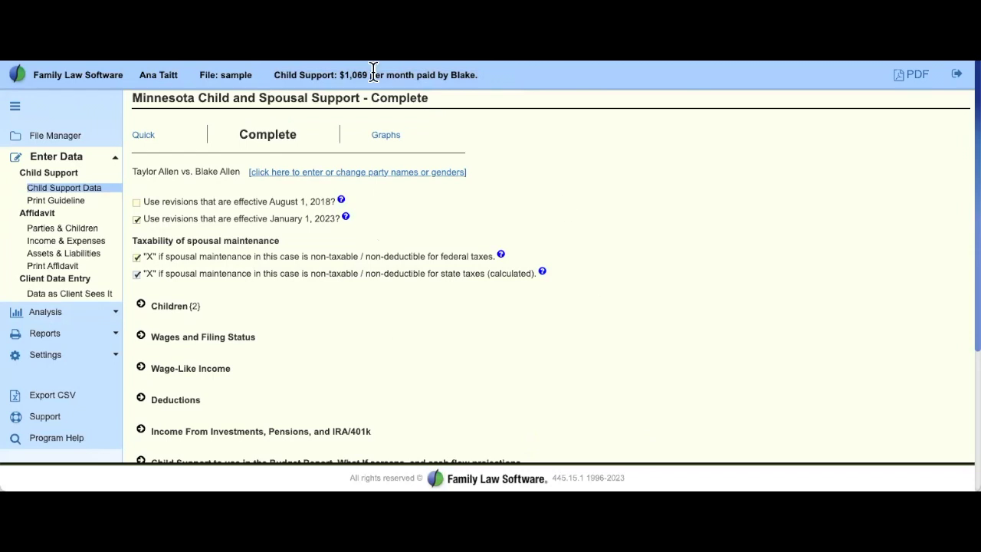
# Open the Support What If analysis and remove both existing scenarios, leaving only the Actual column
pyautogui.click(74, 316)
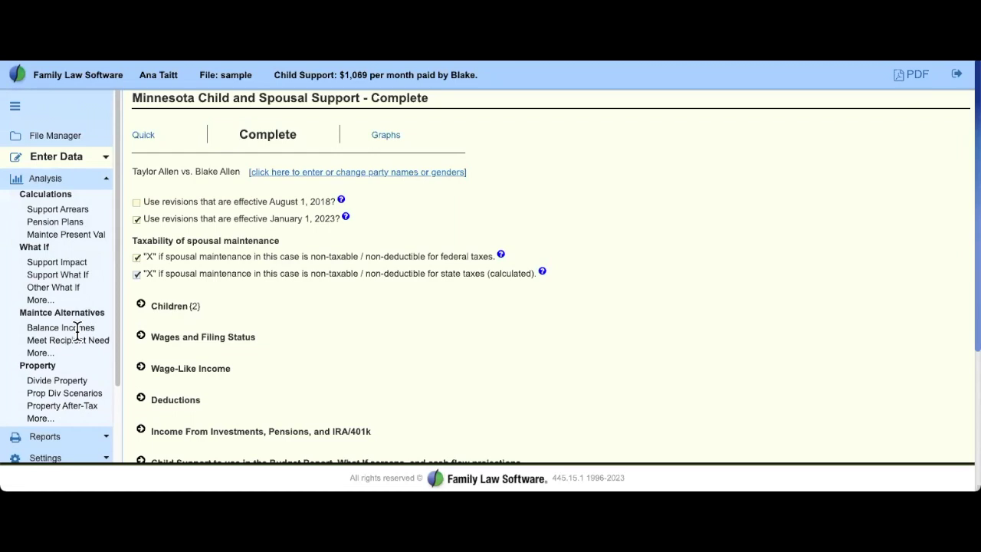
pyautogui.click(57, 276)
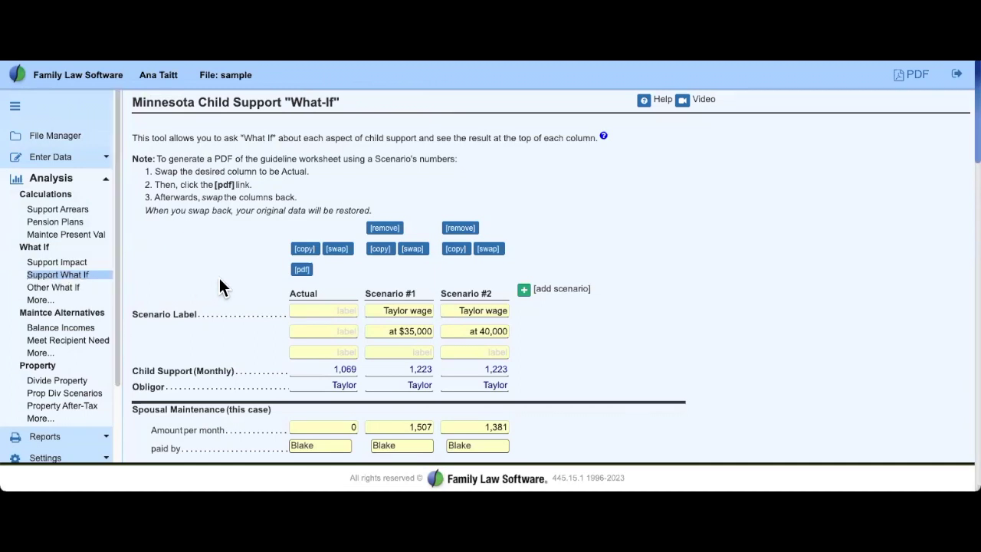
pyautogui.scroll(-1, 219, 278)
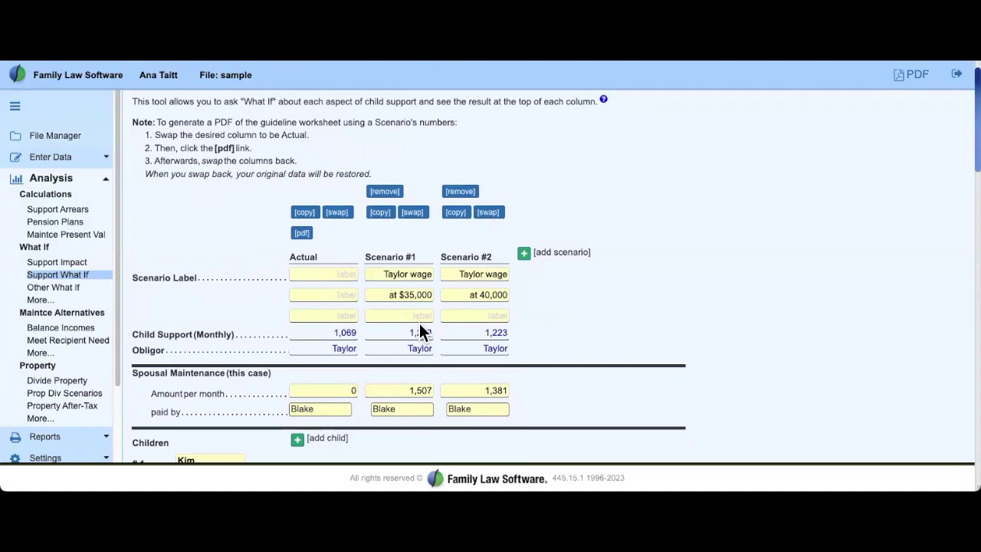
pyautogui.click(466, 191)
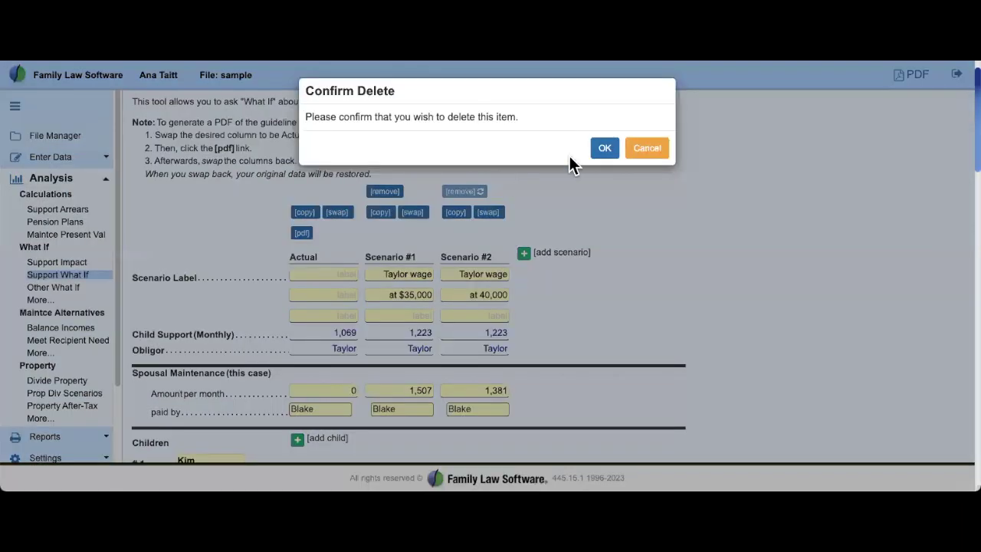
pyautogui.click(605, 148)
pyautogui.click(388, 228)
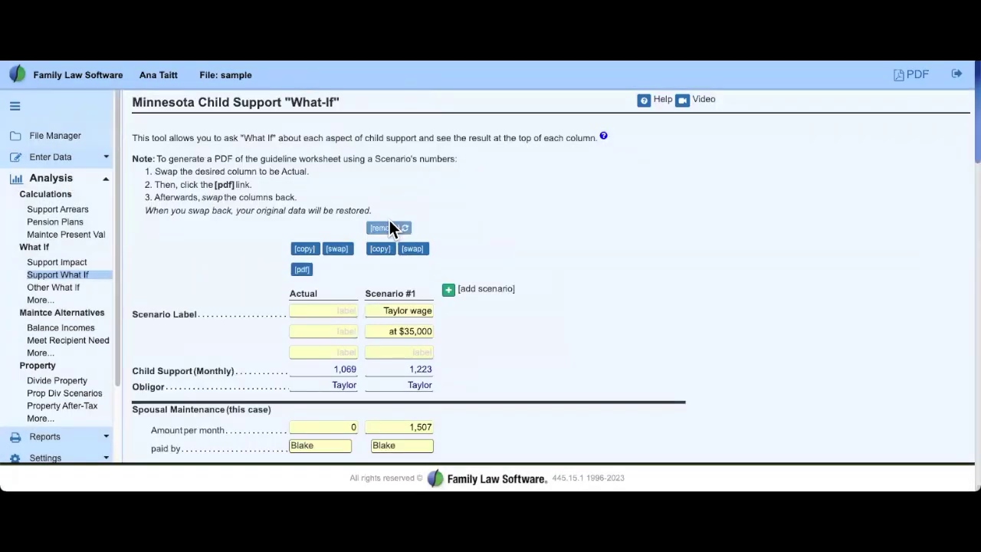
pyautogui.click(606, 148)
# Add a What If scenario with spousal maintenance of 1,000 per month and check its monthly child support
pyautogui.scroll(-3, 613, 295)
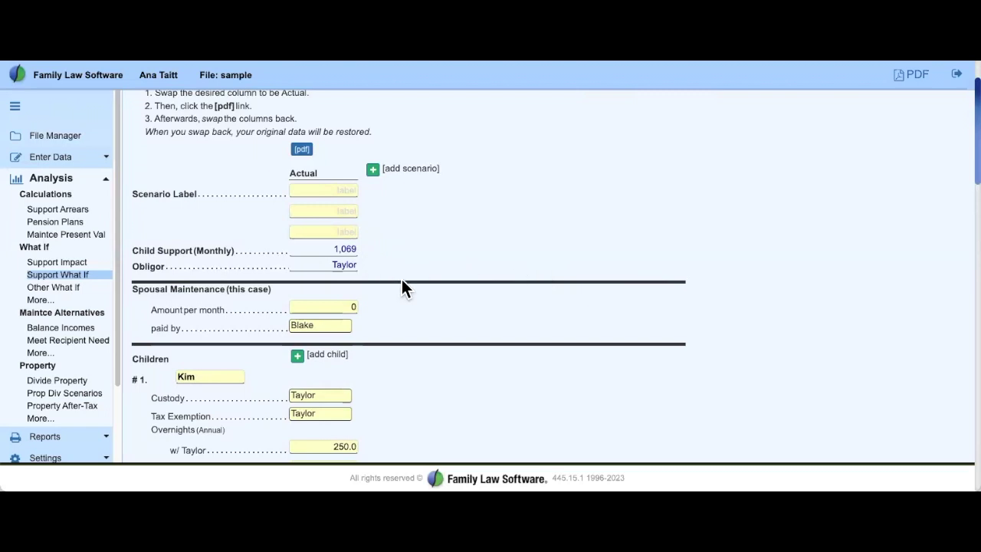
pyautogui.scroll(-1, 316, 322)
pyautogui.scroll(-5, 316, 331)
pyautogui.scroll(8, 367, 330)
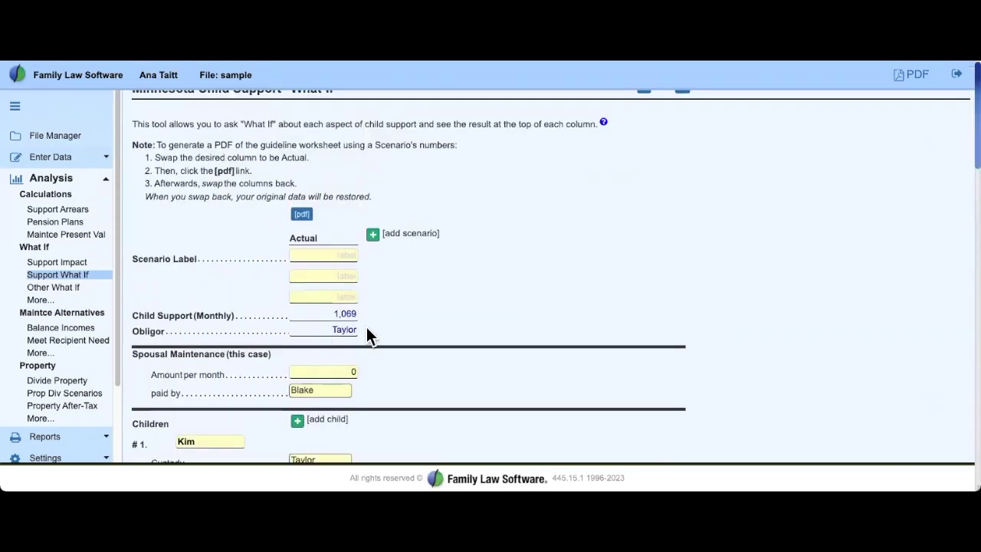
pyautogui.click(373, 235)
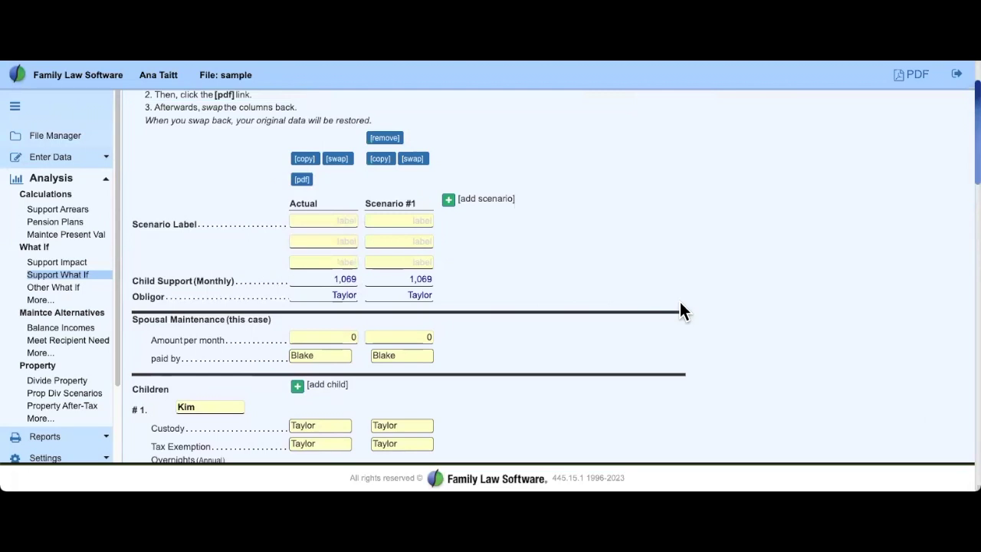
pyautogui.scroll(-1, 680, 303)
pyautogui.scroll(-1, 679, 303)
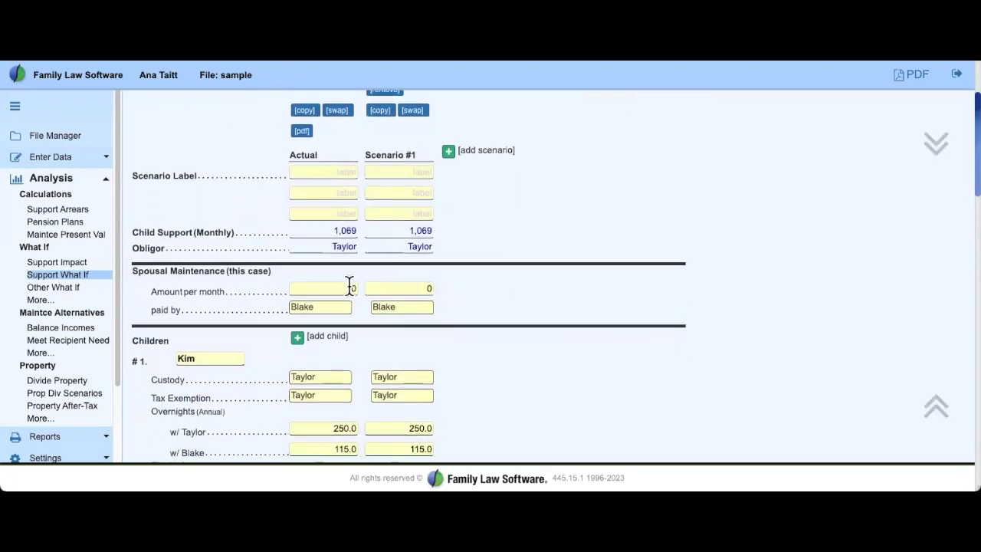
pyautogui.click(423, 288)
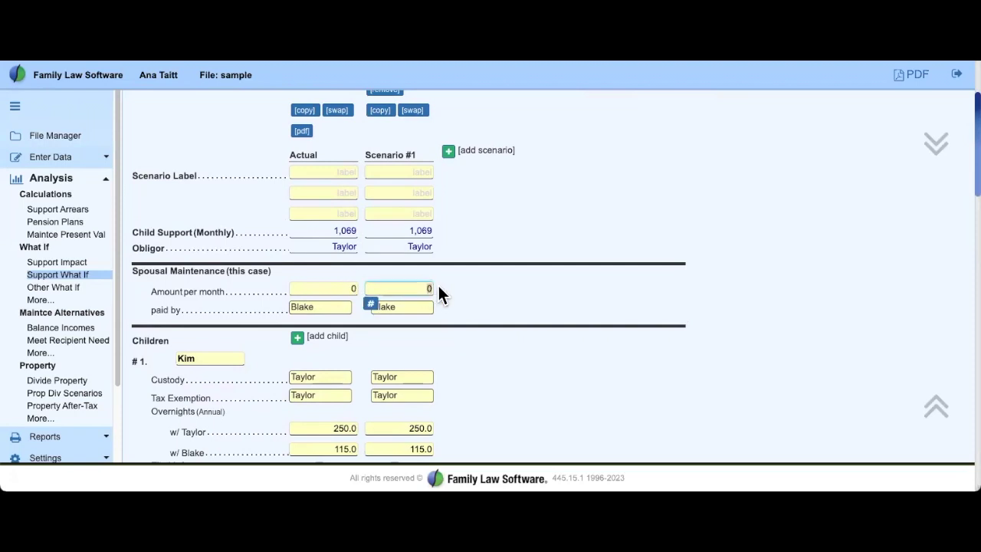
pyautogui.write('1000')
pyautogui.press('Tab')
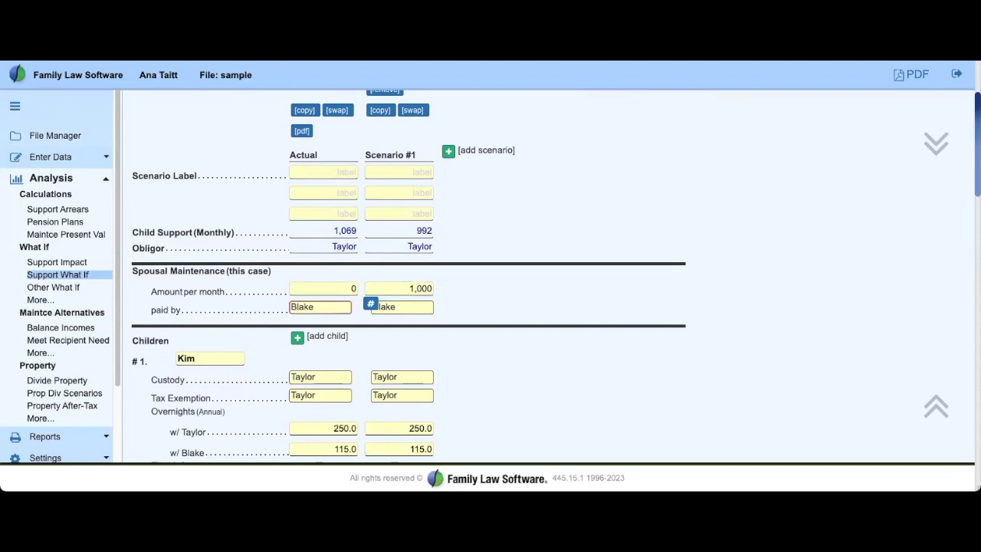
pyautogui.doubleClick(423, 228)
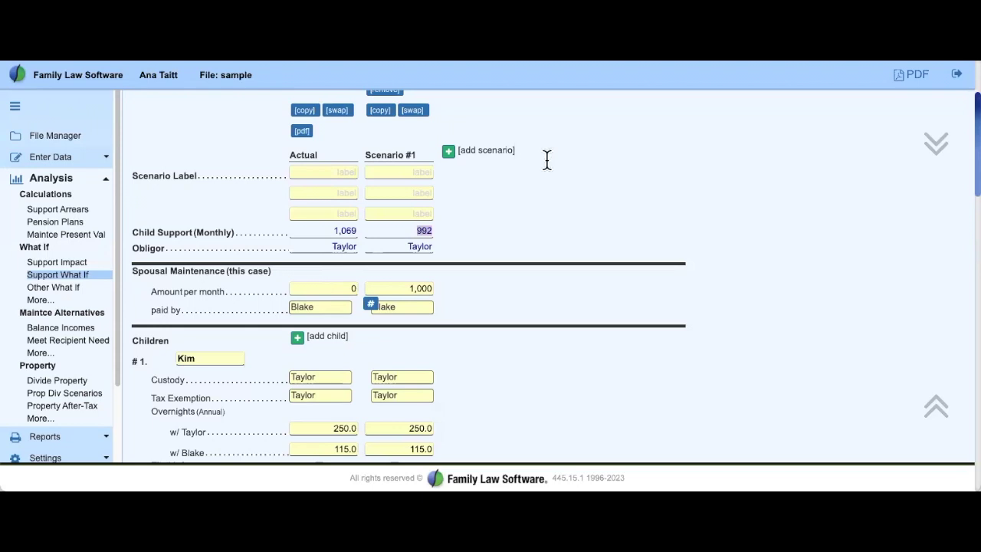
# Add a second What If scenario and label Scenario #1 as "A 1k"
pyautogui.click(449, 152)
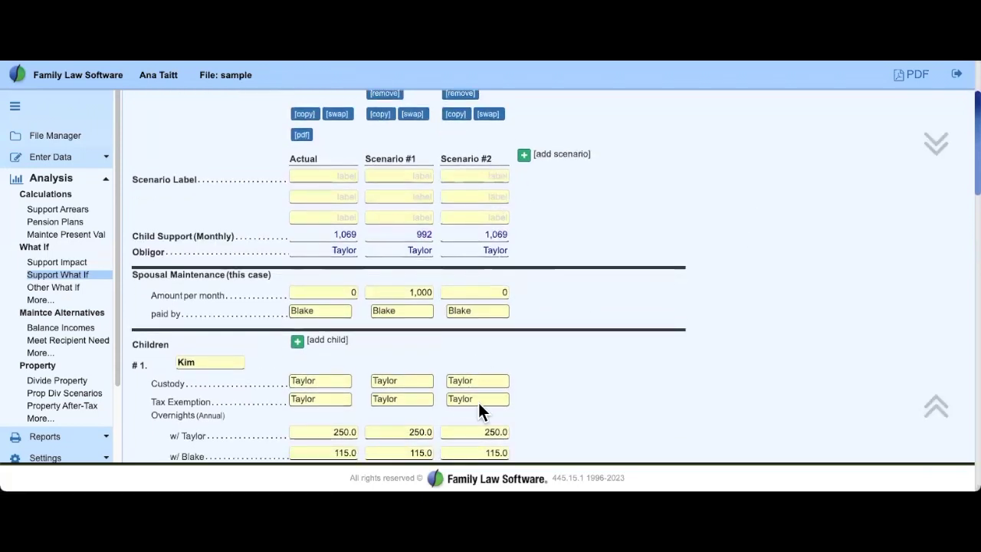
pyautogui.click(414, 213)
pyautogui.write('A 100')
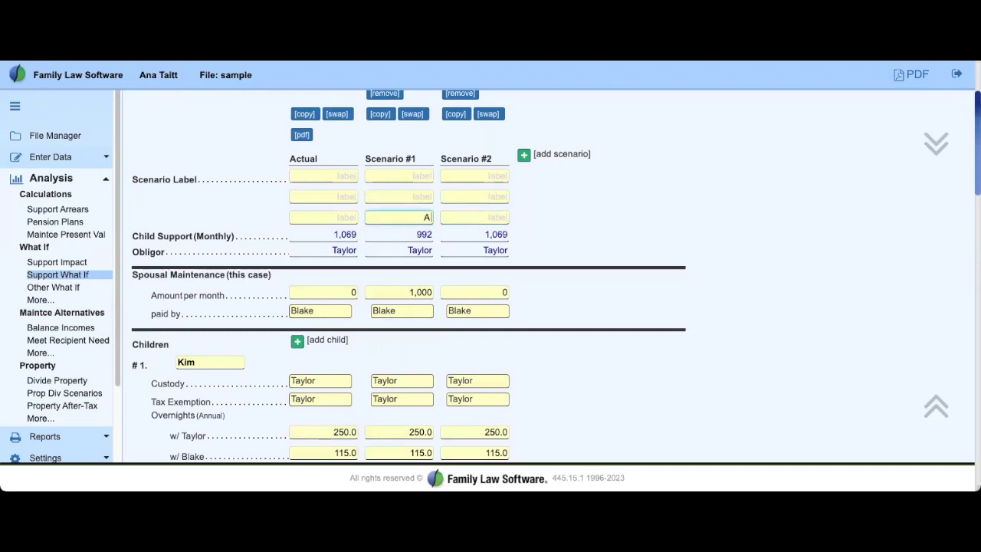
pyautogui.press('BackSpace')
pyautogui.press('BackSpace')
pyautogui.write('k')
pyautogui.click(493, 214)
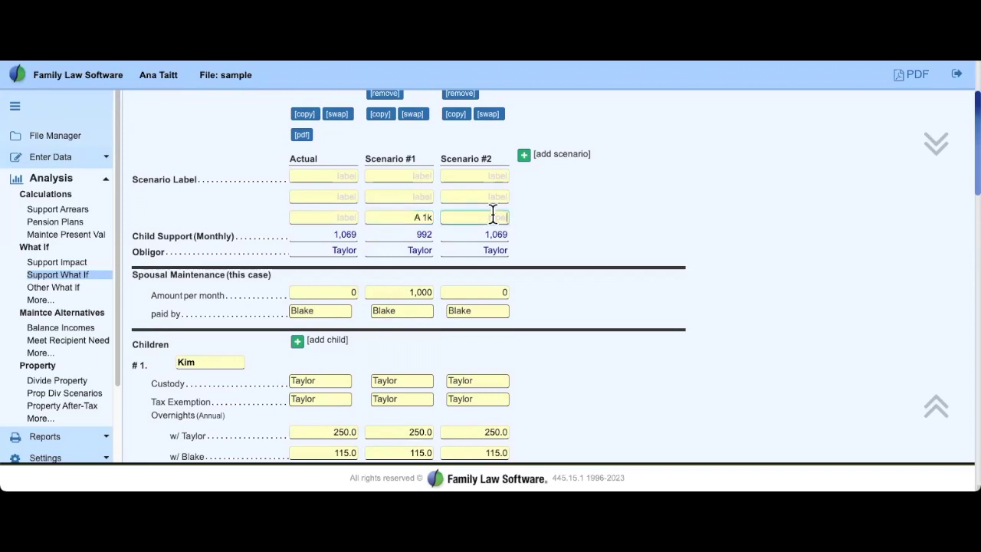
pyautogui.scroll(1, 506, 246)
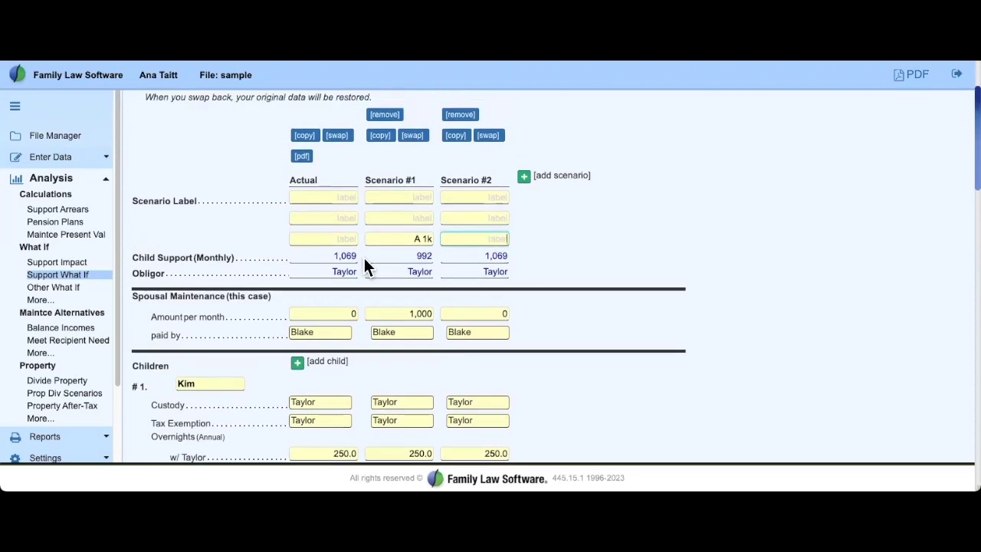
# Return to the Child Support Data entry and check the monthly child support amount and its payer
pyautogui.scroll(5, 364, 260)
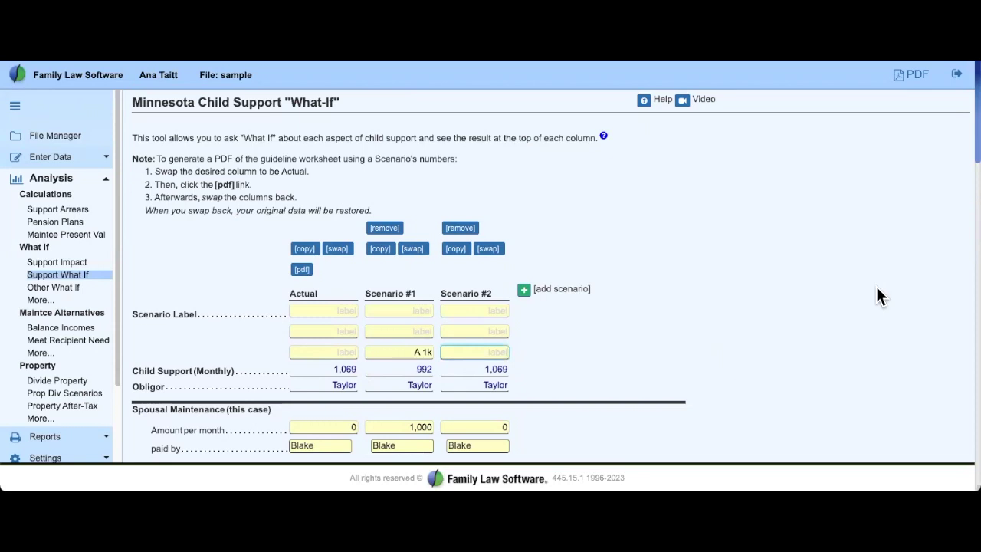
pyautogui.click(48, 159)
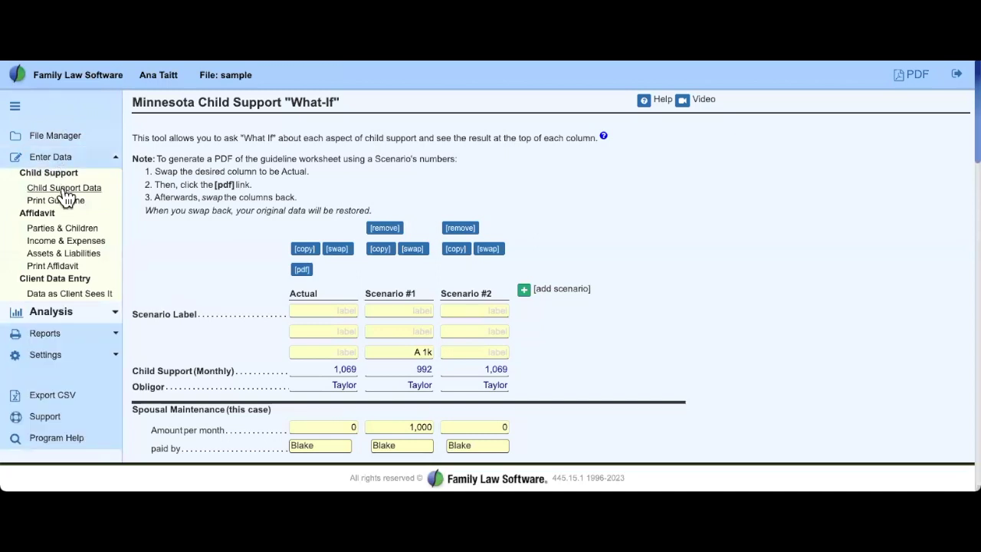
pyautogui.click(65, 190)
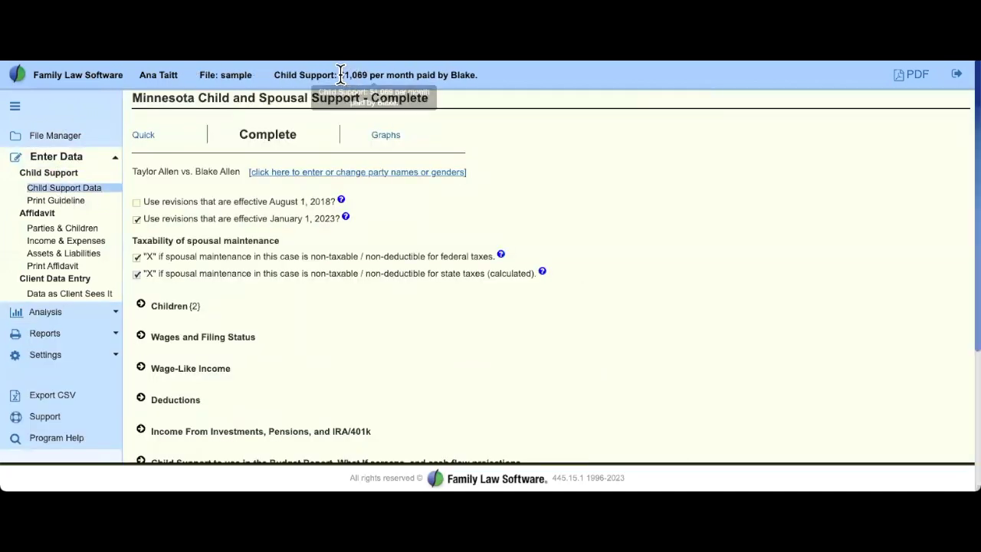
pyautogui.moveTo(447, 75); pyautogui.dragTo(373, 70)
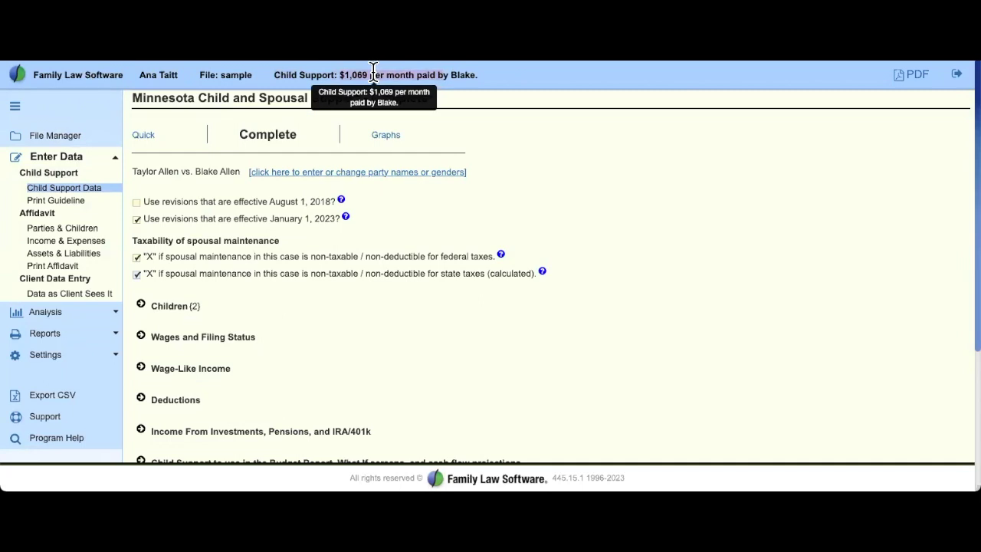
# Open the printable guideline and review the Child Support Guidelines Worksheet from income through the presumptive minimum order, including the public coverage medical support line
pyautogui.click(55, 202)
pyautogui.click(56, 202)
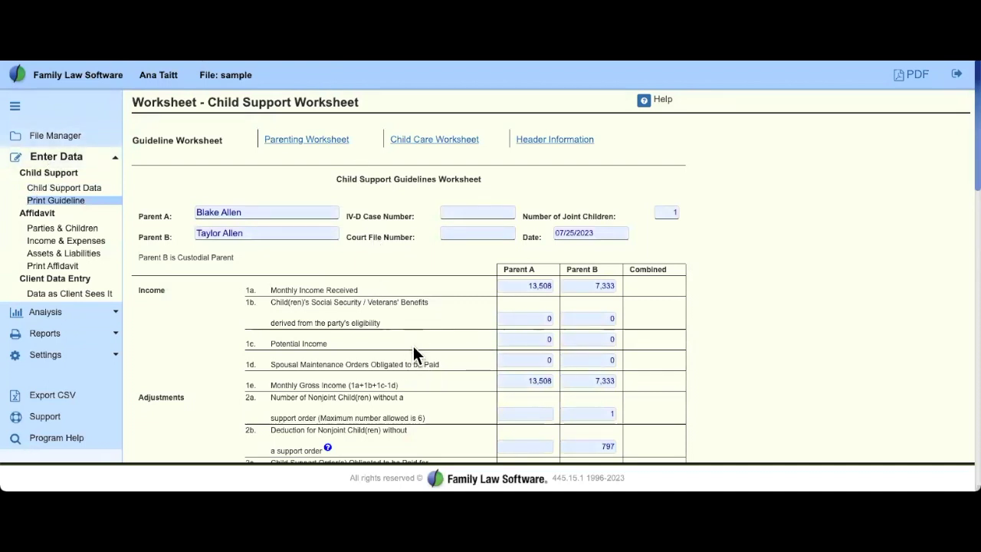
pyautogui.scroll(-3, 413, 345)
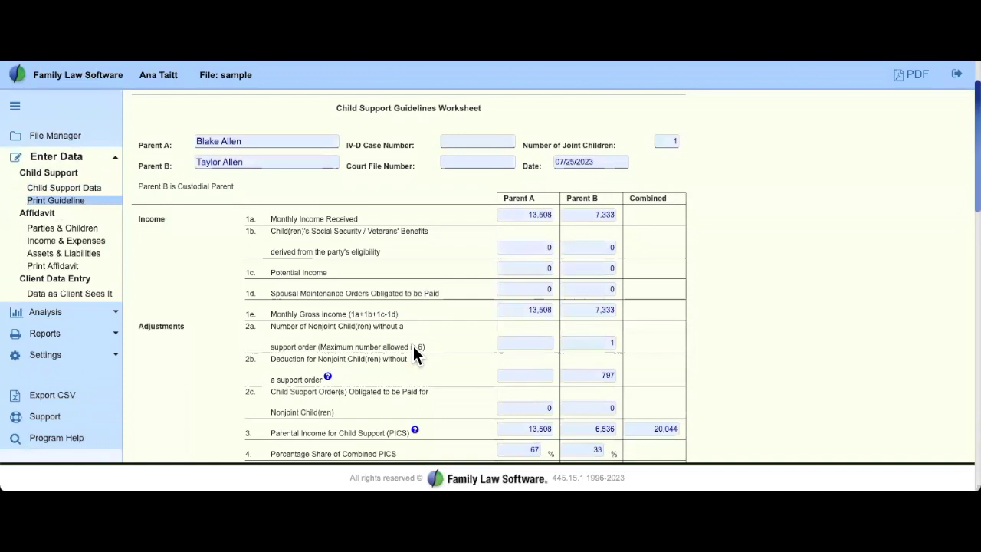
pyautogui.scroll(-9, 413, 346)
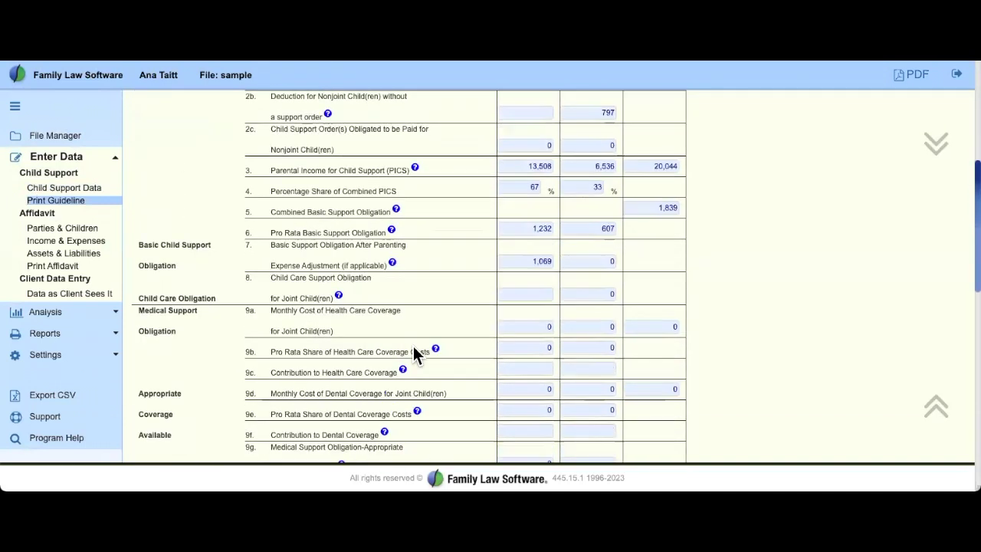
pyautogui.scroll(-1, 413, 354)
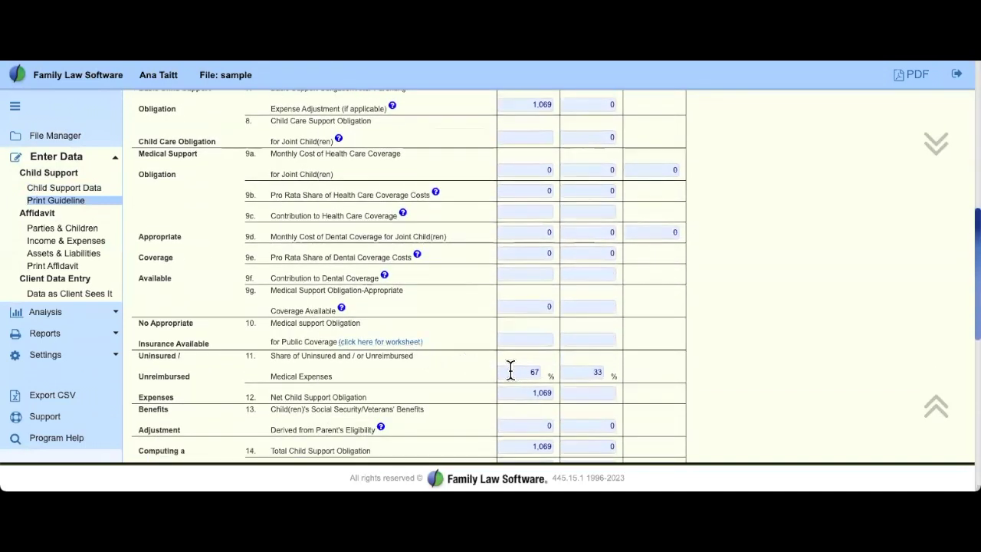
pyautogui.moveTo(277, 323); pyautogui.dragTo(433, 342)
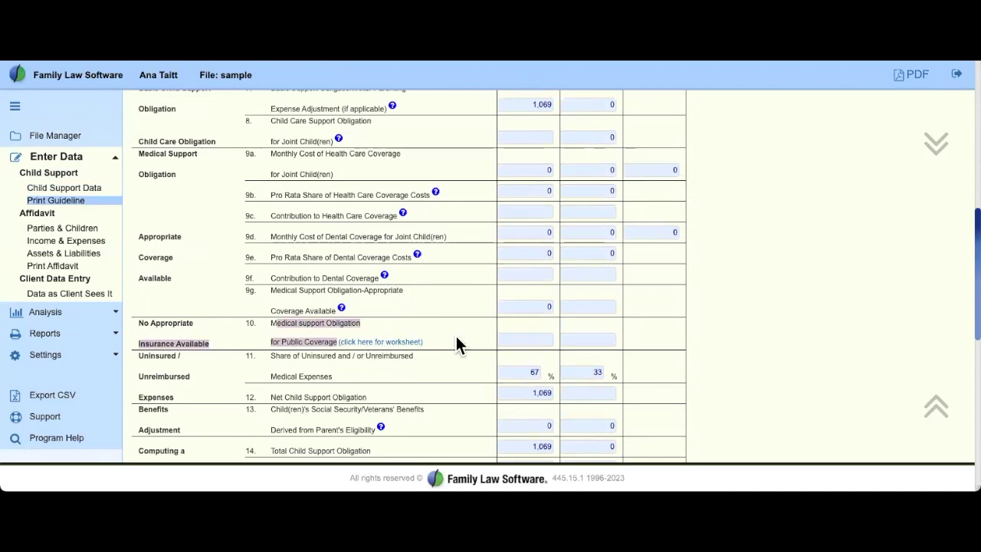
pyautogui.click(463, 342)
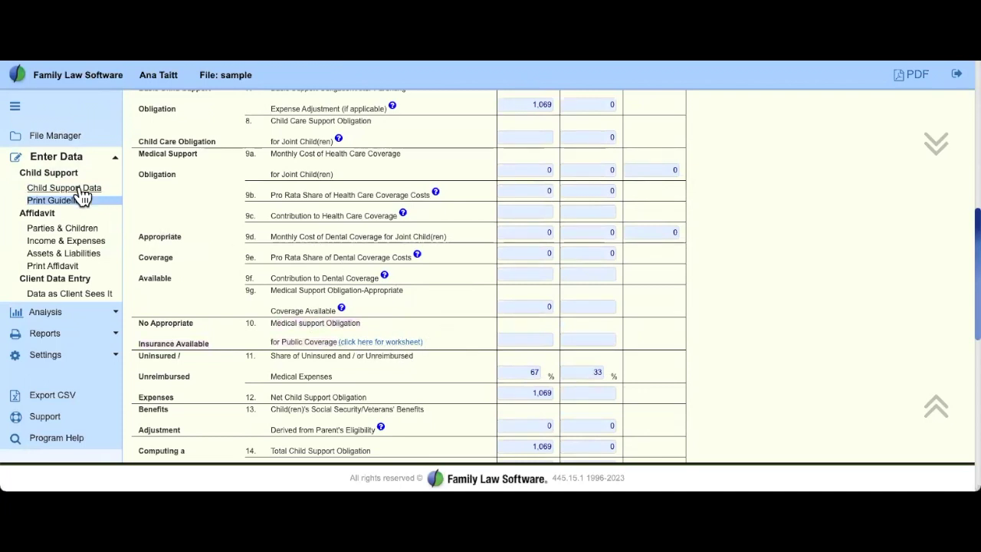
pyautogui.scroll(-2, 464, 340)
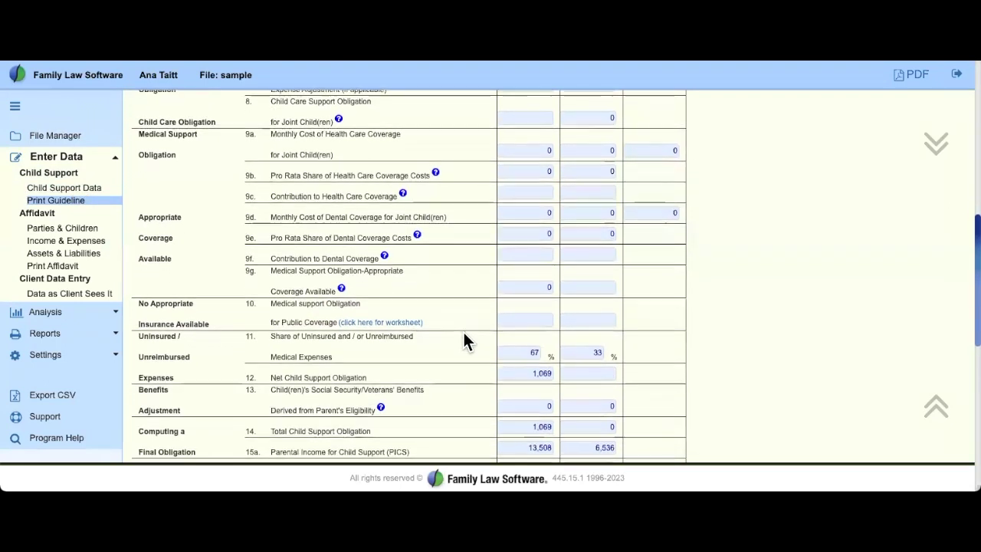
pyautogui.scroll(-6, 464, 340)
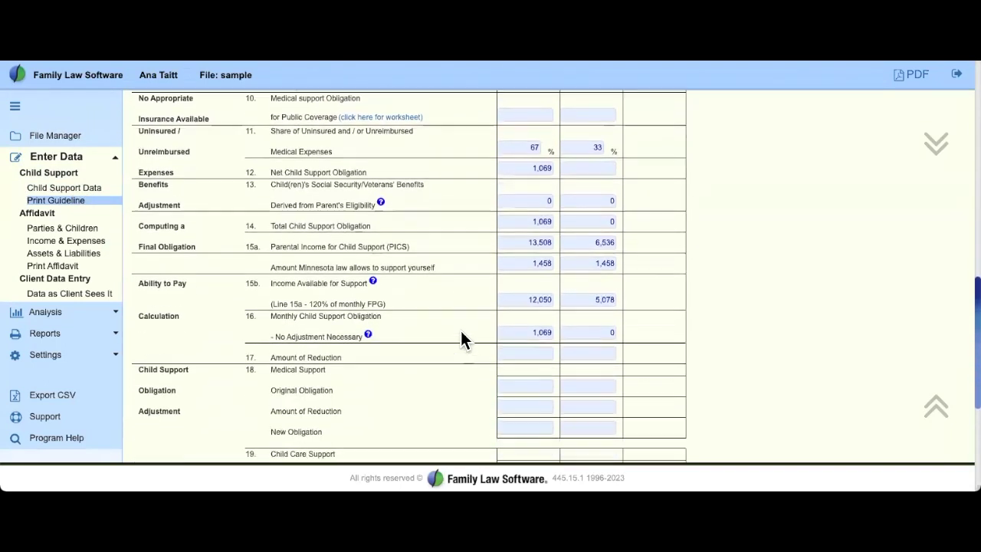
pyautogui.scroll(-8, 462, 337)
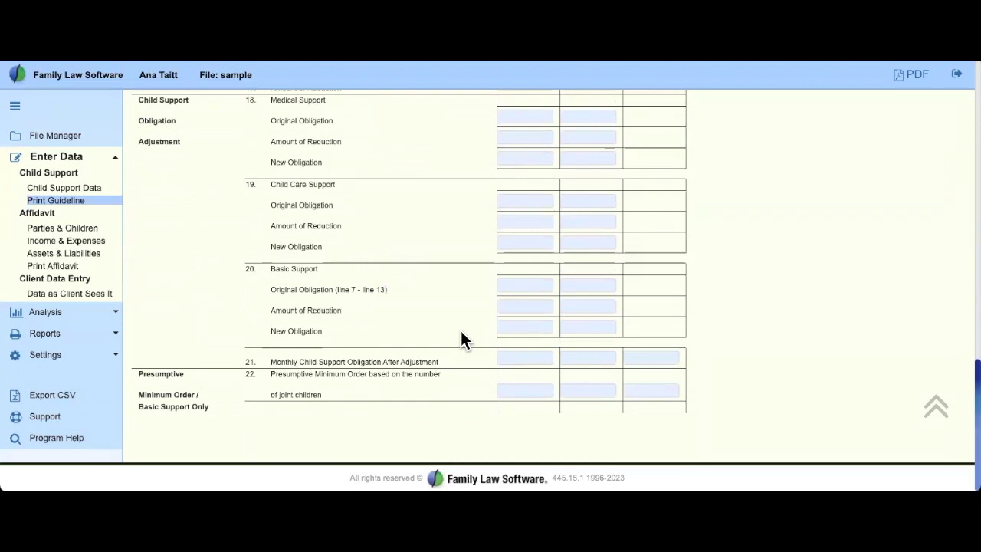
pyautogui.scroll(20, 461, 332)
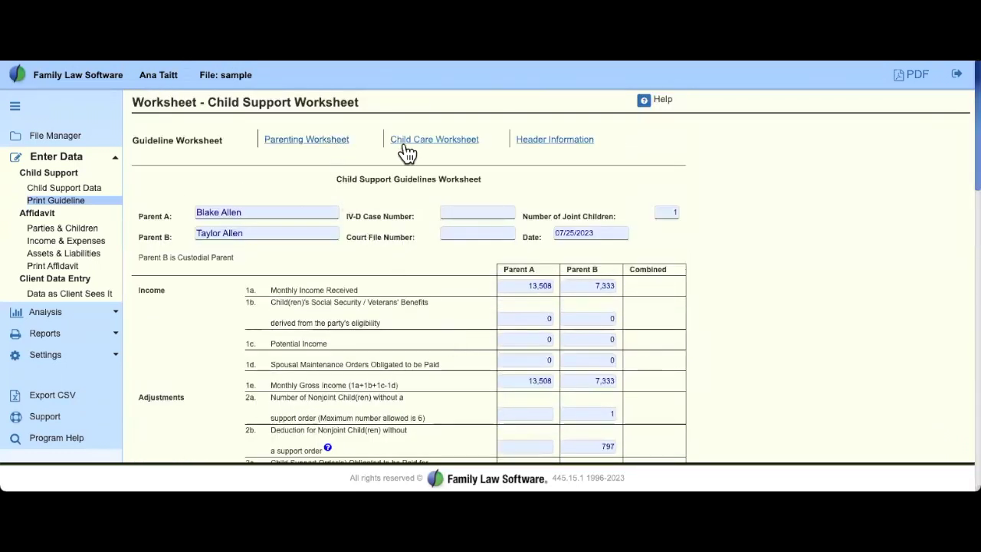
# View the Parenting Worksheet, followed by the Child Care Worksheet
pyautogui.click(325, 139)
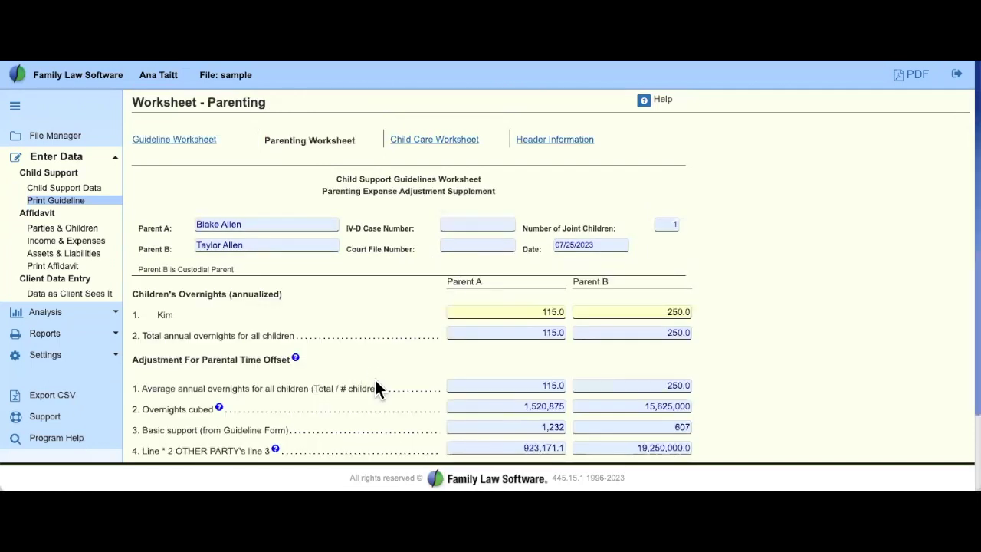
pyautogui.click(442, 143)
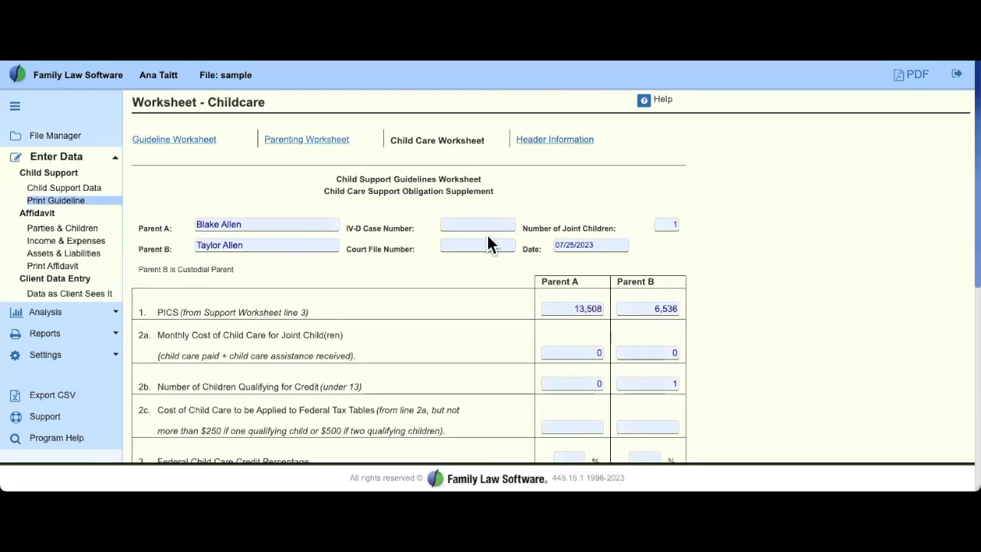
# Check the worksheet's Header Information for the IV-D case and court file number fields, and return to the Guideline Worksheet
pyautogui.click(555, 140)
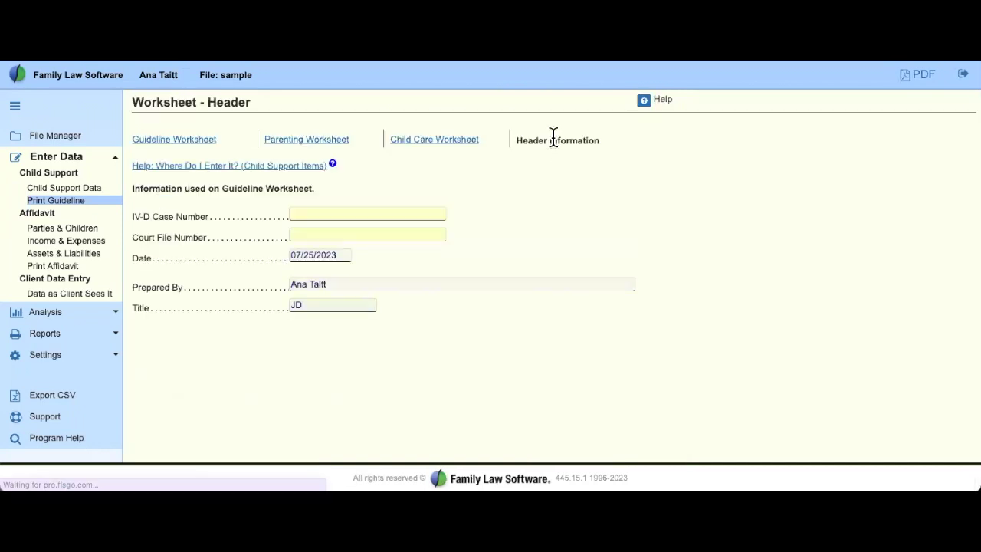
pyautogui.moveTo(131, 217); pyautogui.dragTo(594, 253)
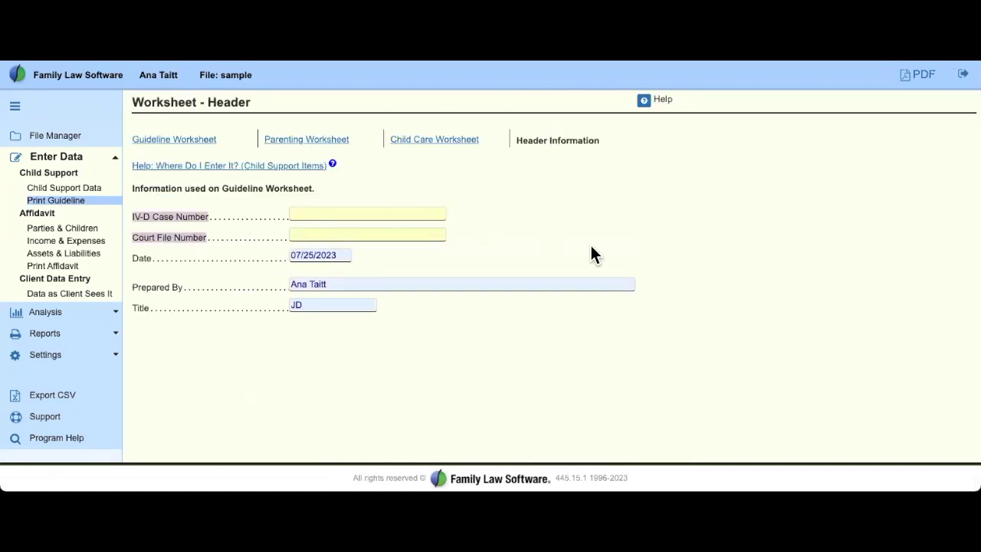
pyautogui.click(177, 140)
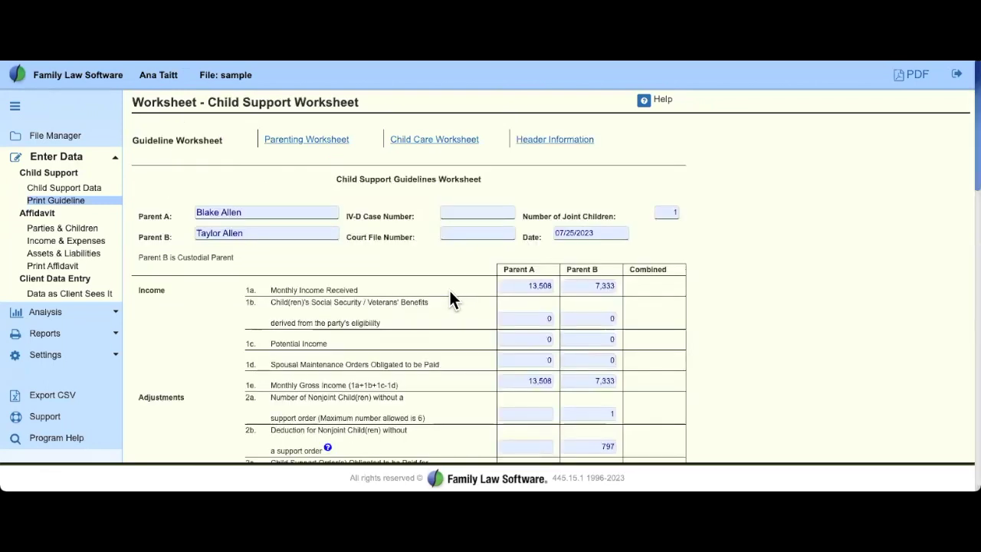